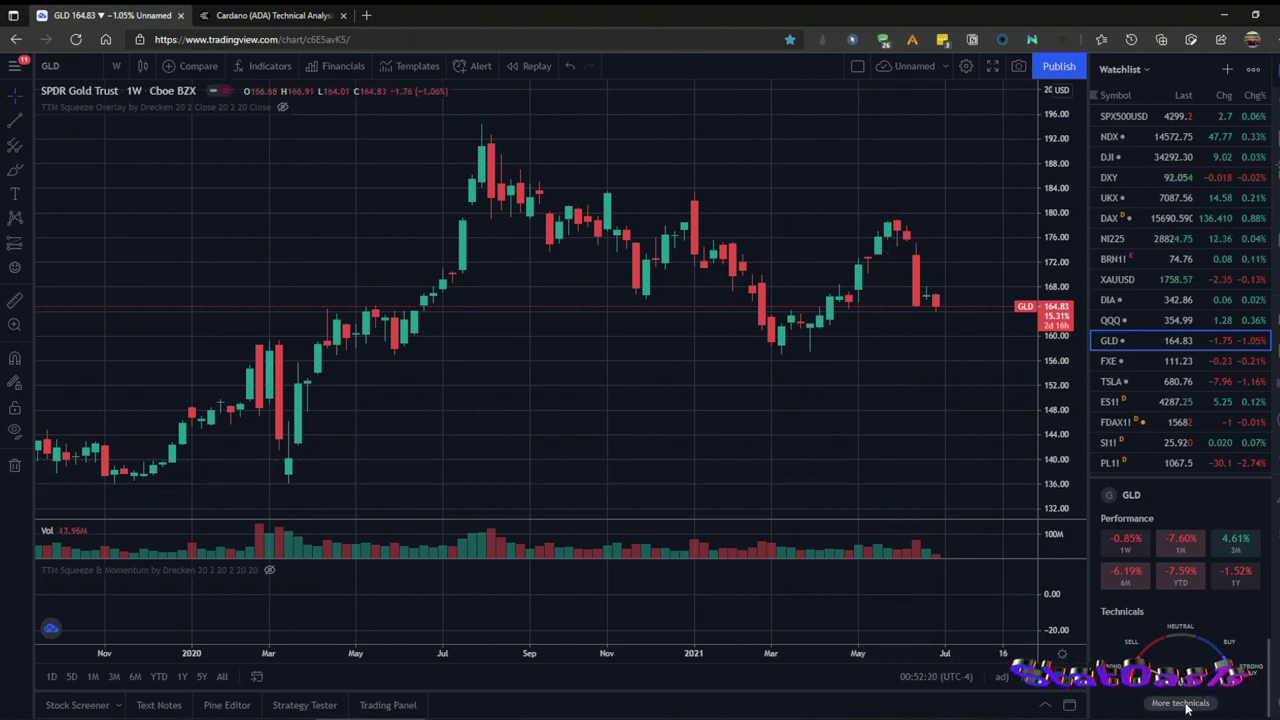
Open the full technical analysis summary for GLD and examine its 1-day gauges, oscillators, moving averages and individual sell/neutral/buy signals
{"action": "left_click", "coordinate": [1182, 703]}
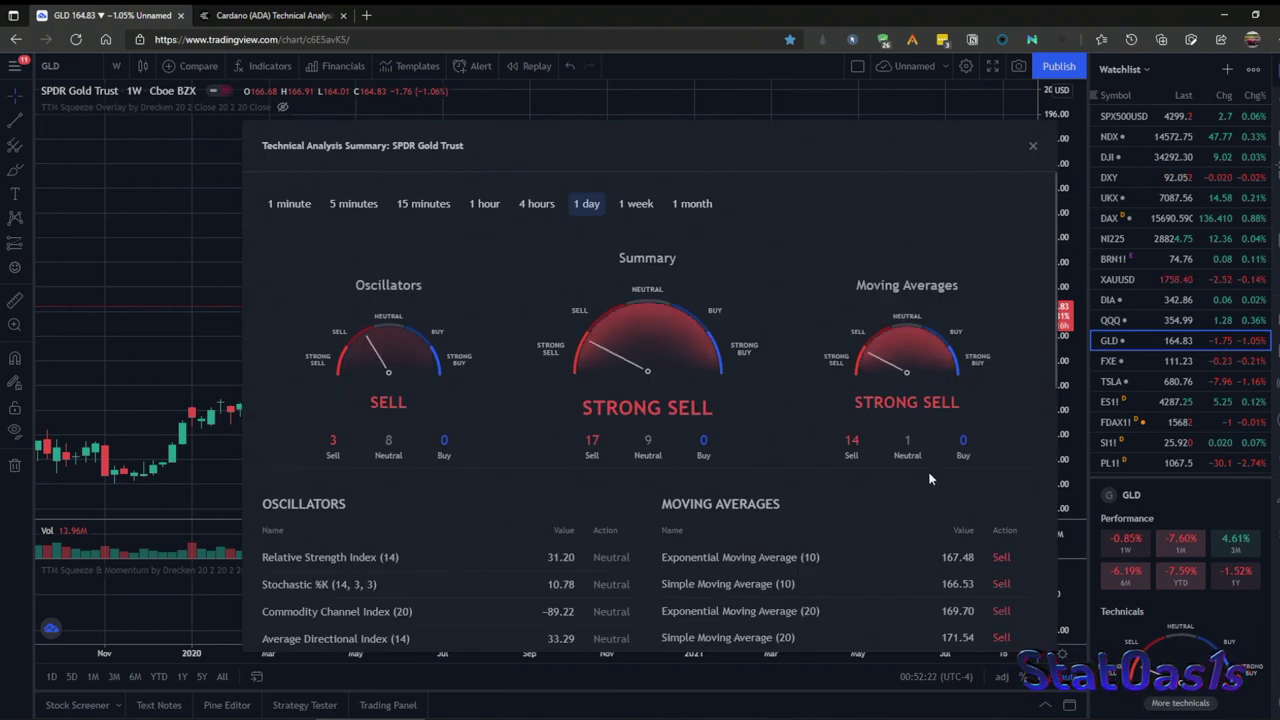
{"action": "scroll", "coordinate": [929, 479], "scroll_direction": "down", "scroll_amount": 1}
{"action": "scroll", "coordinate": [929, 479], "scroll_direction": "up", "scroll_amount": 1}
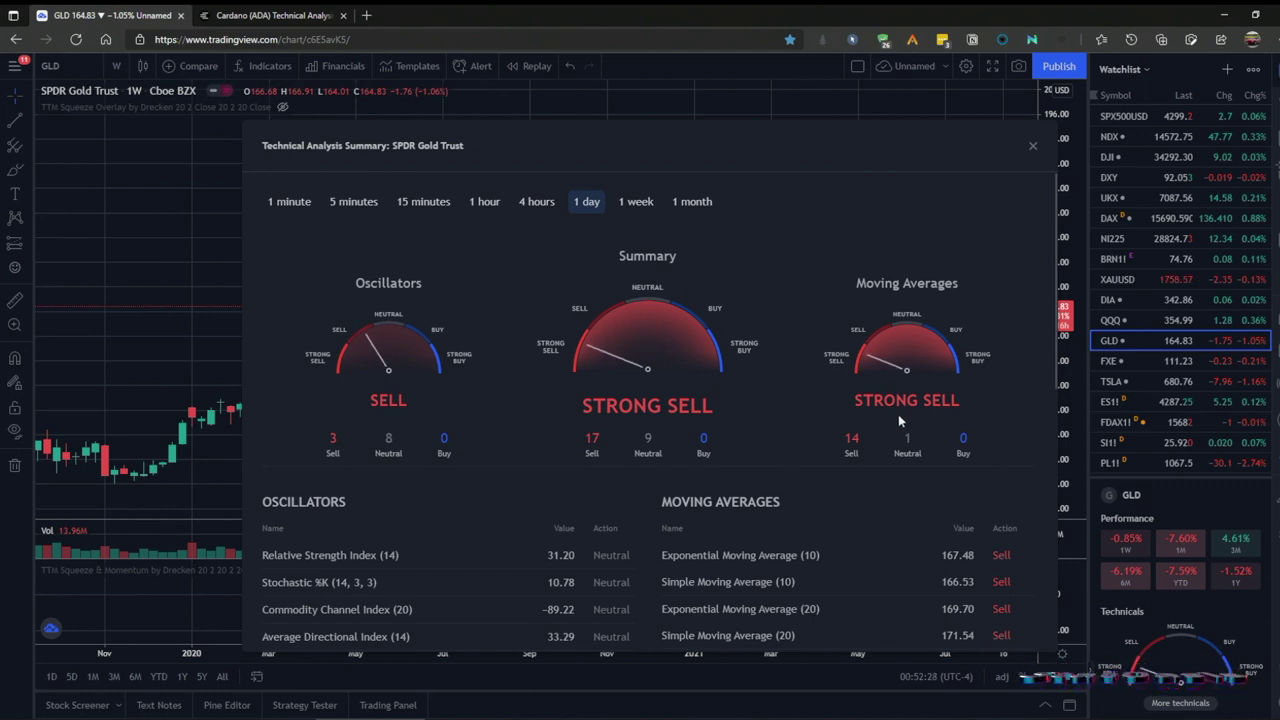
{"action": "scroll", "coordinate": [777, 529], "scroll_direction": "down", "scroll_amount": 3}
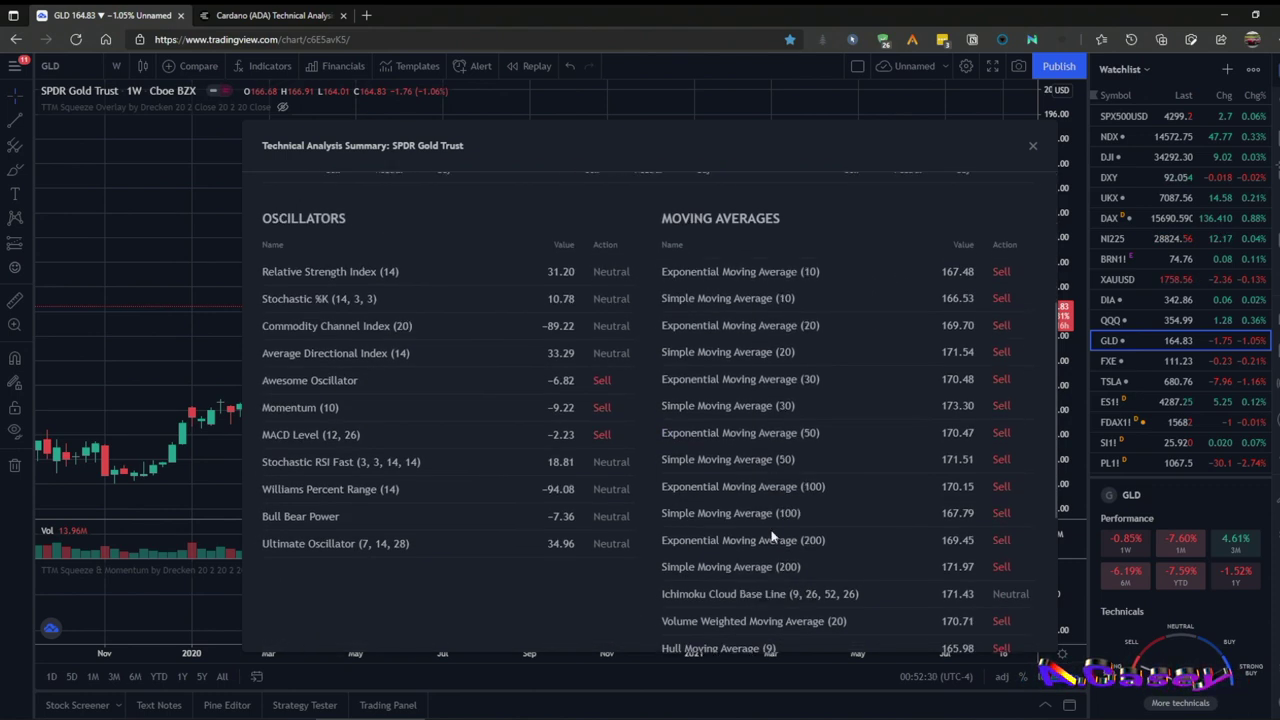
{"action": "scroll", "coordinate": [777, 534], "scroll_direction": "up", "scroll_amount": 3}
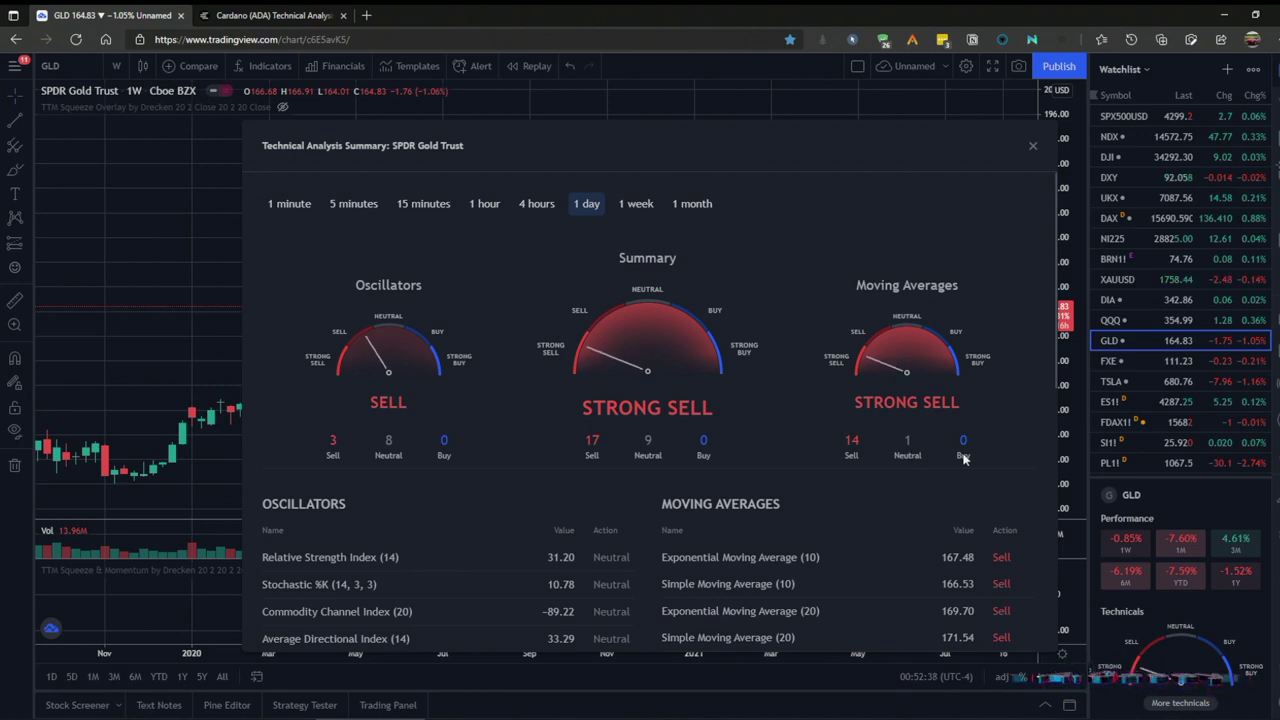
{"action": "scroll", "coordinate": [888, 450], "scroll_direction": "down", "scroll_amount": 3}
{"action": "scroll", "coordinate": [888, 455], "scroll_direction": "down", "scroll_amount": 1}
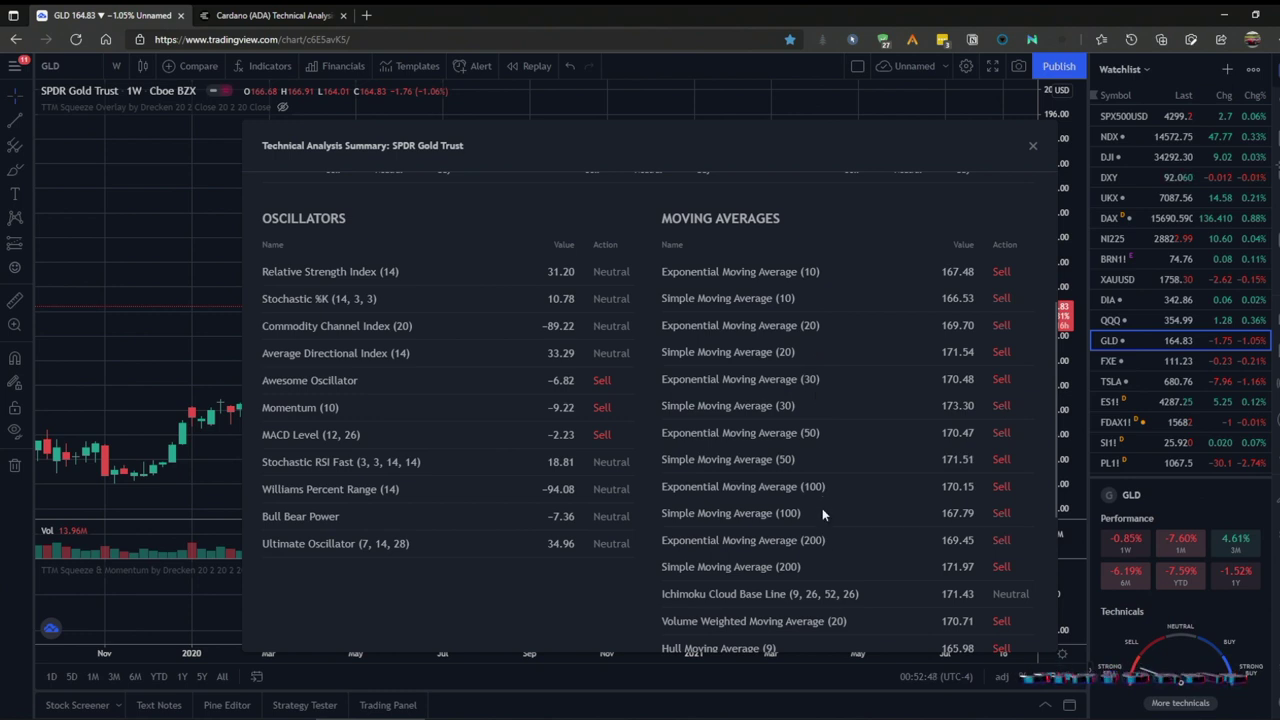
{"action": "scroll", "coordinate": [871, 537], "scroll_direction": "down", "scroll_amount": 2}
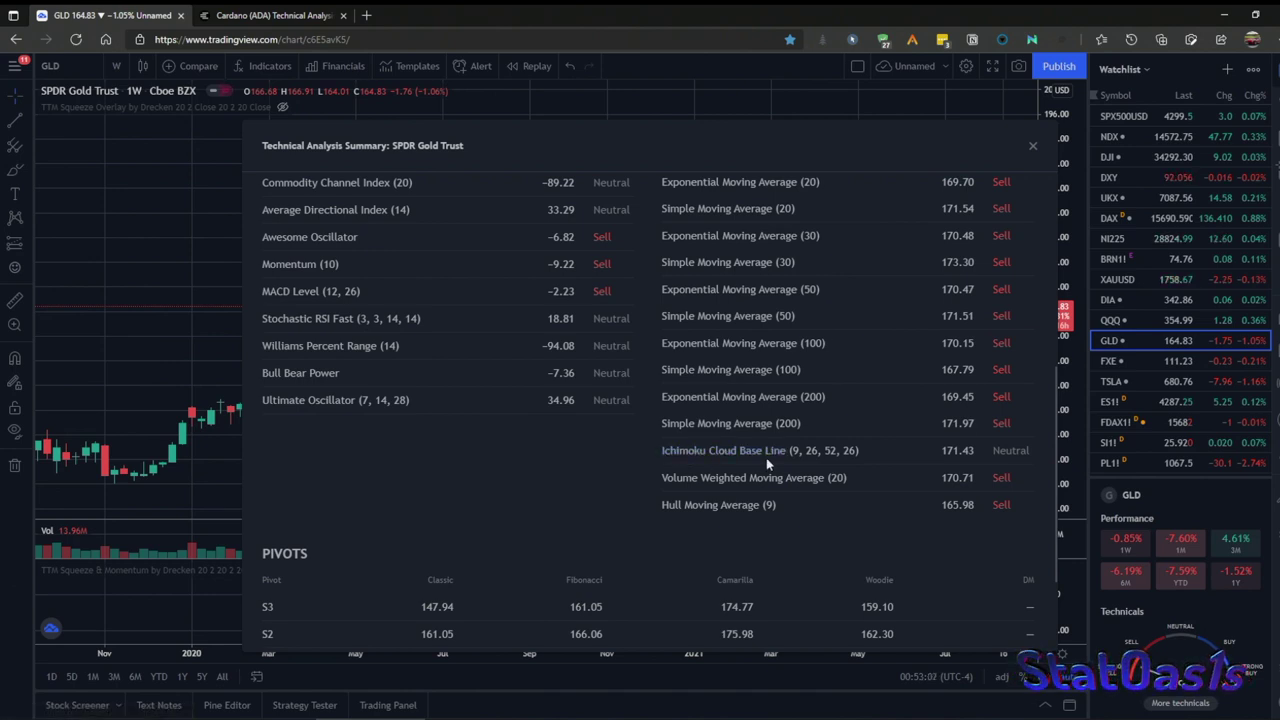
{"action": "scroll", "coordinate": [836, 455], "scroll_direction": "up", "scroll_amount": 3}
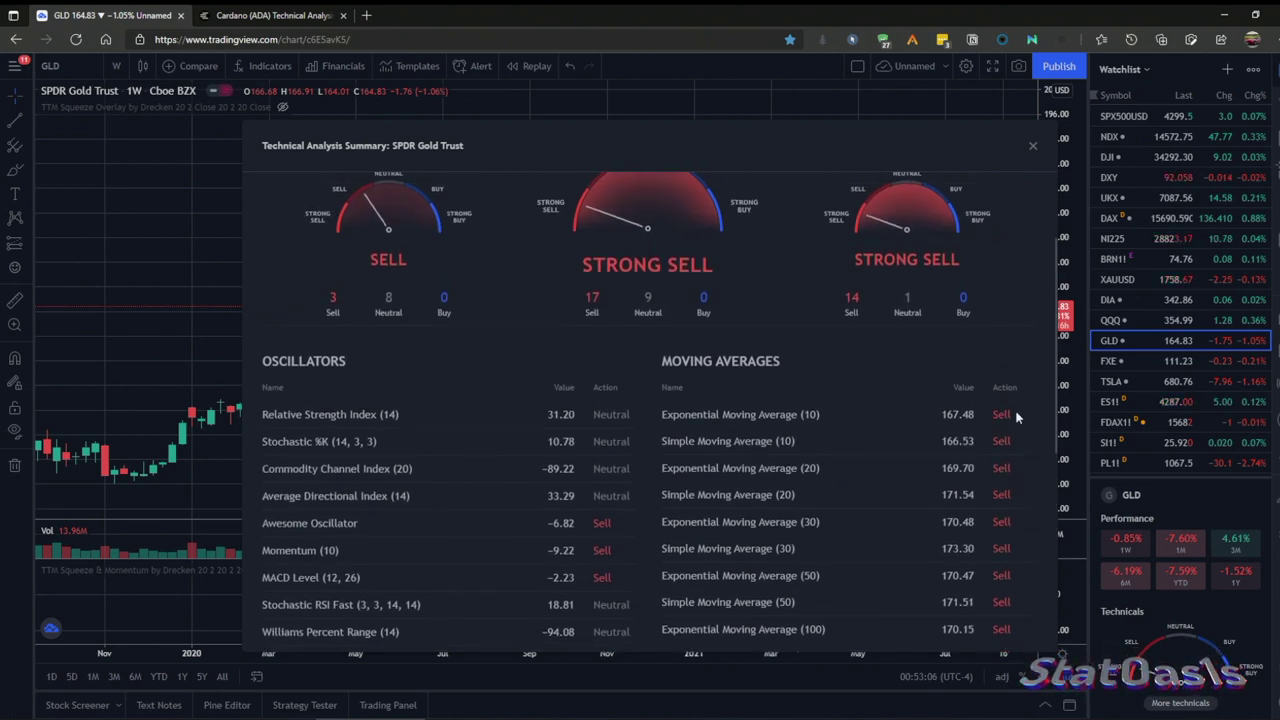
{"action": "scroll", "coordinate": [1012, 419], "scroll_direction": "down", "scroll_amount": 3}
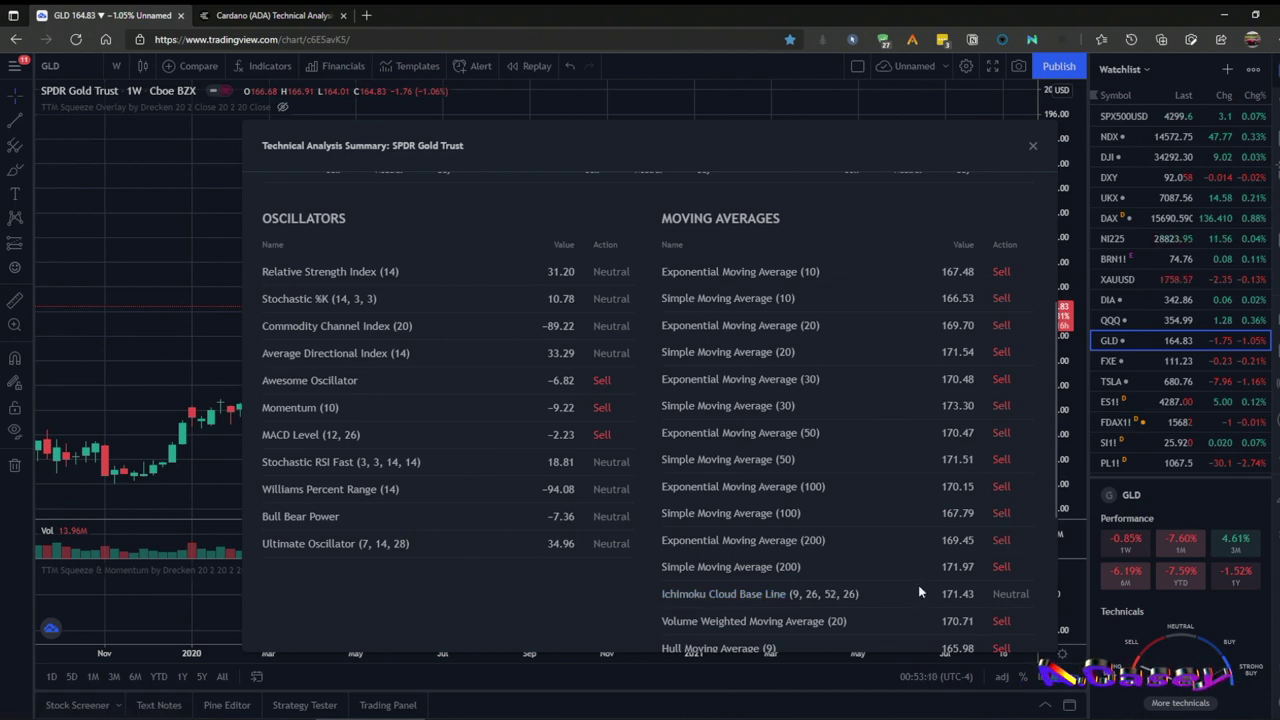
{"action": "scroll", "coordinate": [896, 477], "scroll_direction": "up", "scroll_amount": 5}
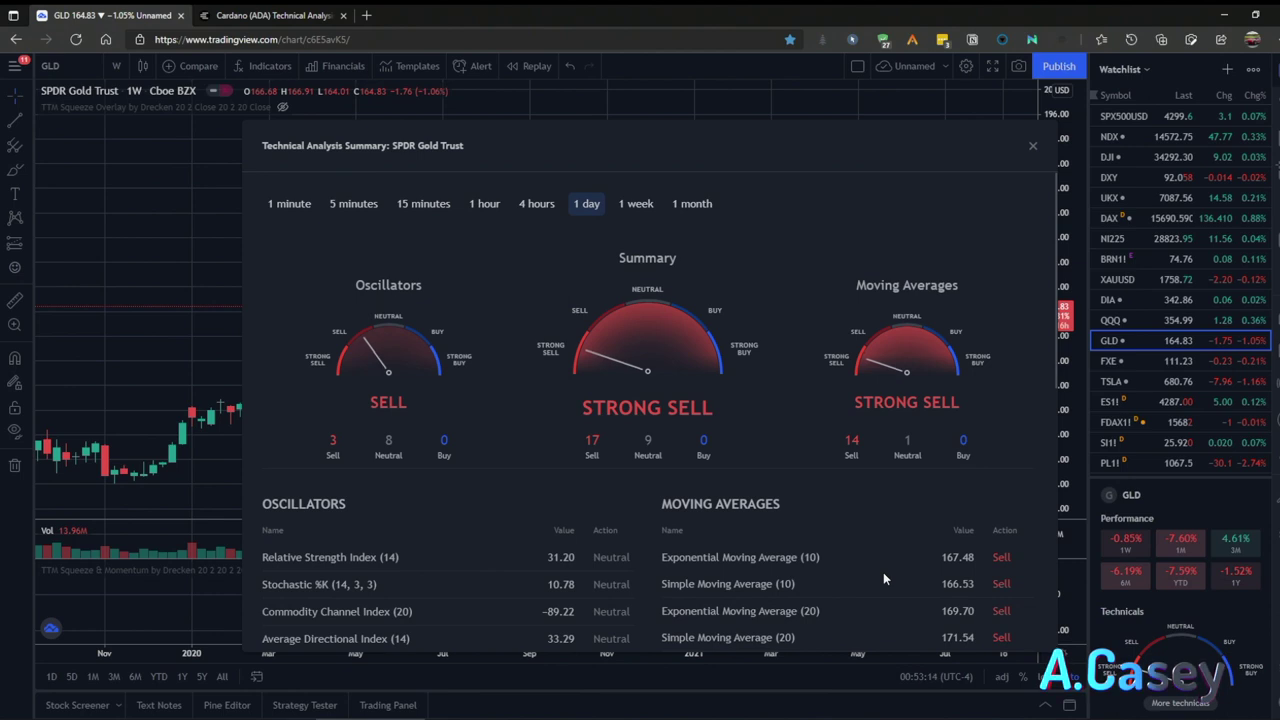
{"action": "scroll", "coordinate": [912, 585], "scroll_direction": "down", "scroll_amount": 3}
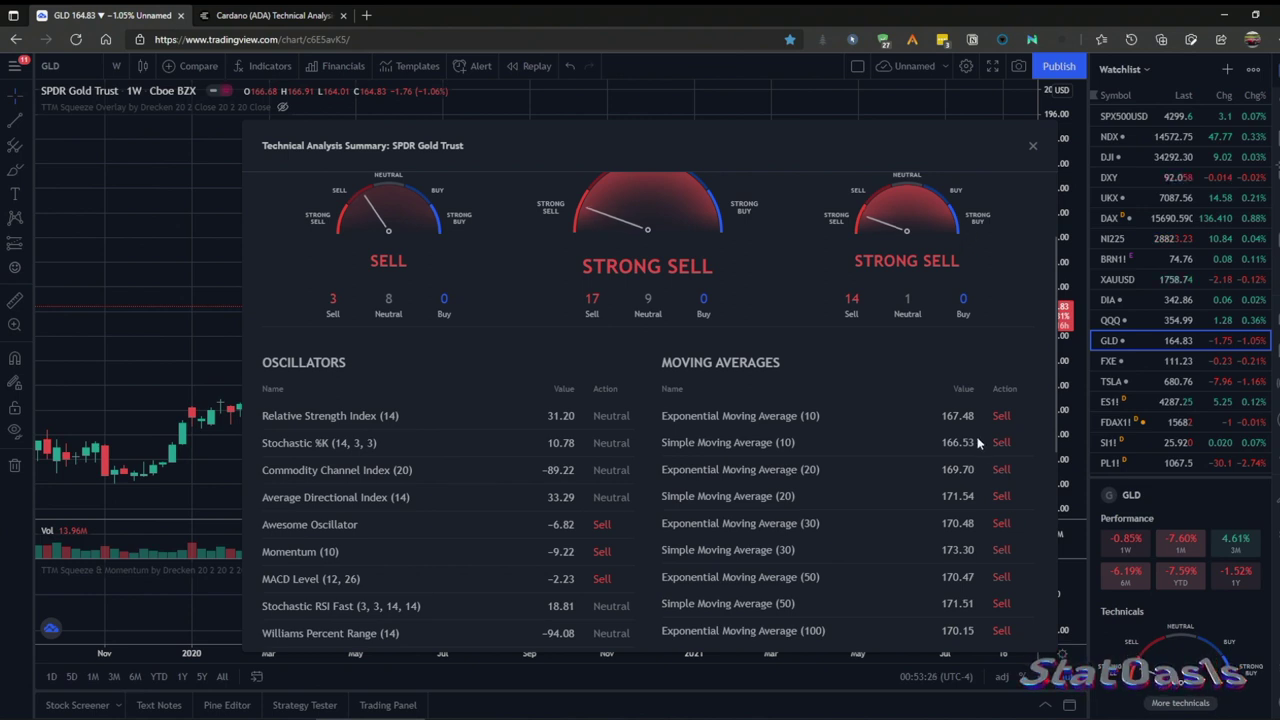
{"action": "scroll", "coordinate": [989, 479], "scroll_direction": "down", "scroll_amount": 3}
{"action": "scroll", "coordinate": [986, 360], "scroll_direction": "up", "scroll_amount": 3}
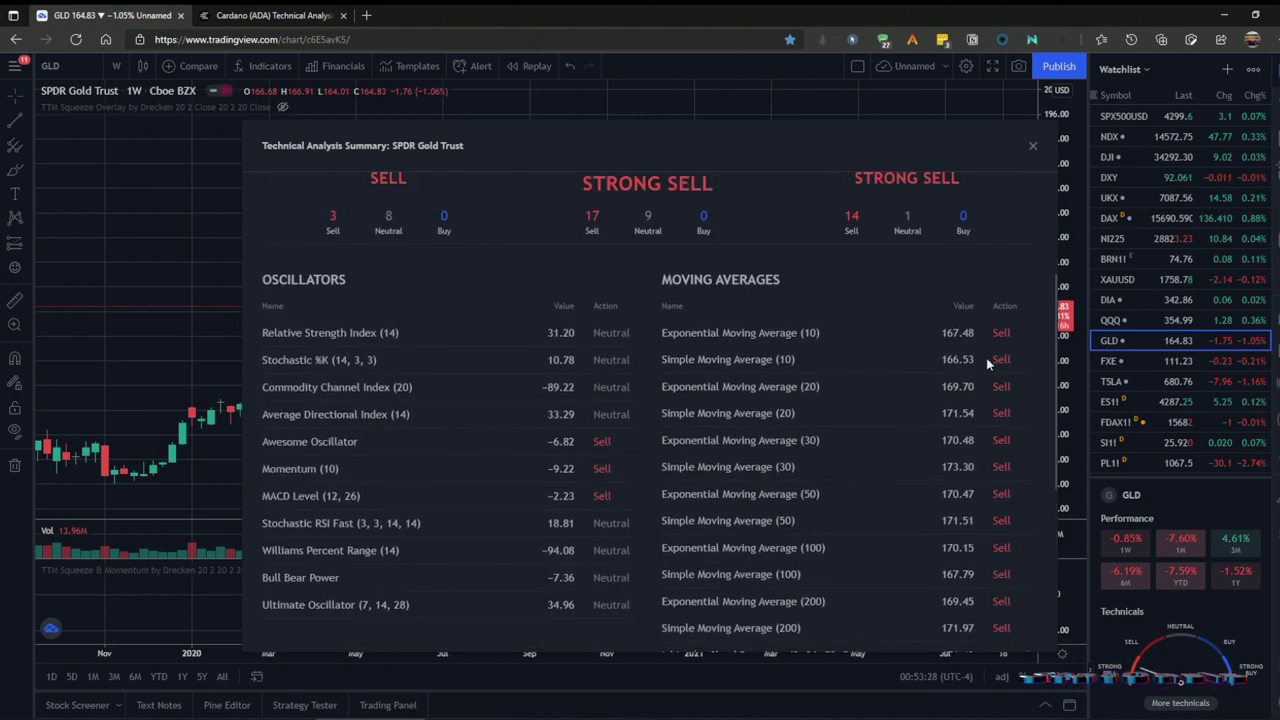
{"action": "scroll", "coordinate": [700, 280], "scroll_direction": "up", "scroll_amount": 2}
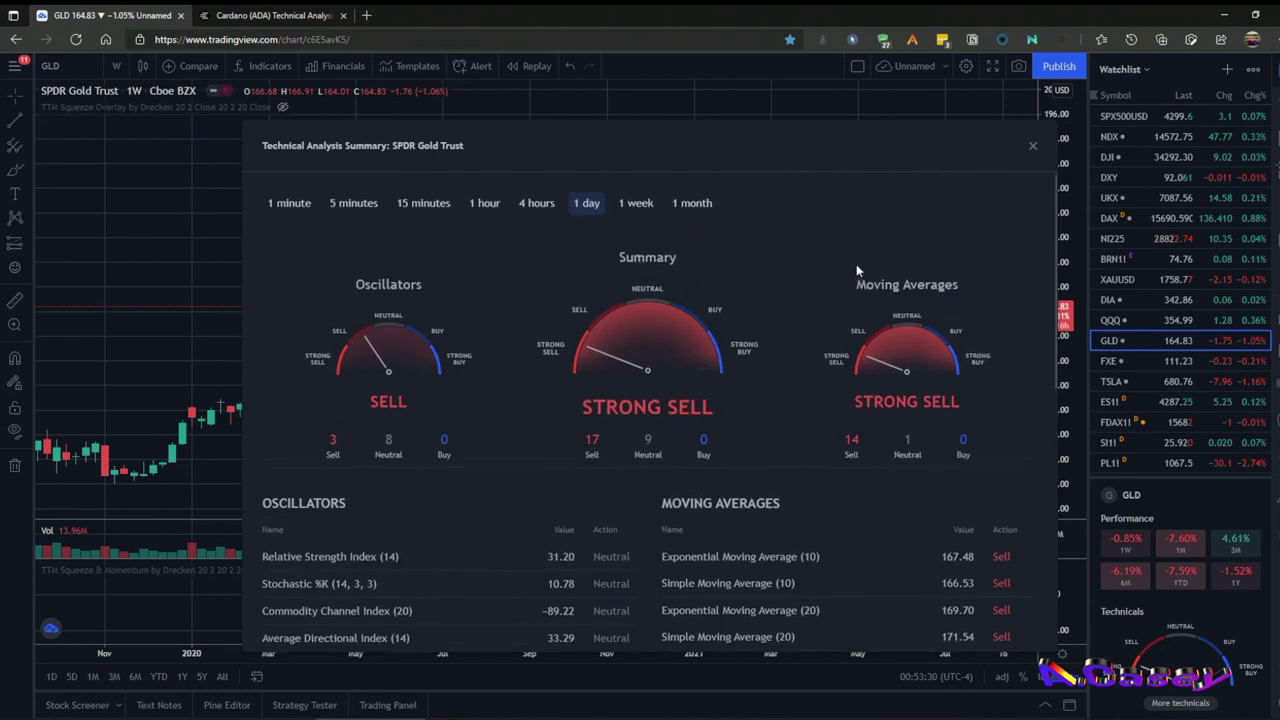
View the GLD technical summary for 1 week and 1 month, and examine the monthly oscillator and moving average signals
{"action": "left_click", "coordinate": [638, 203]}
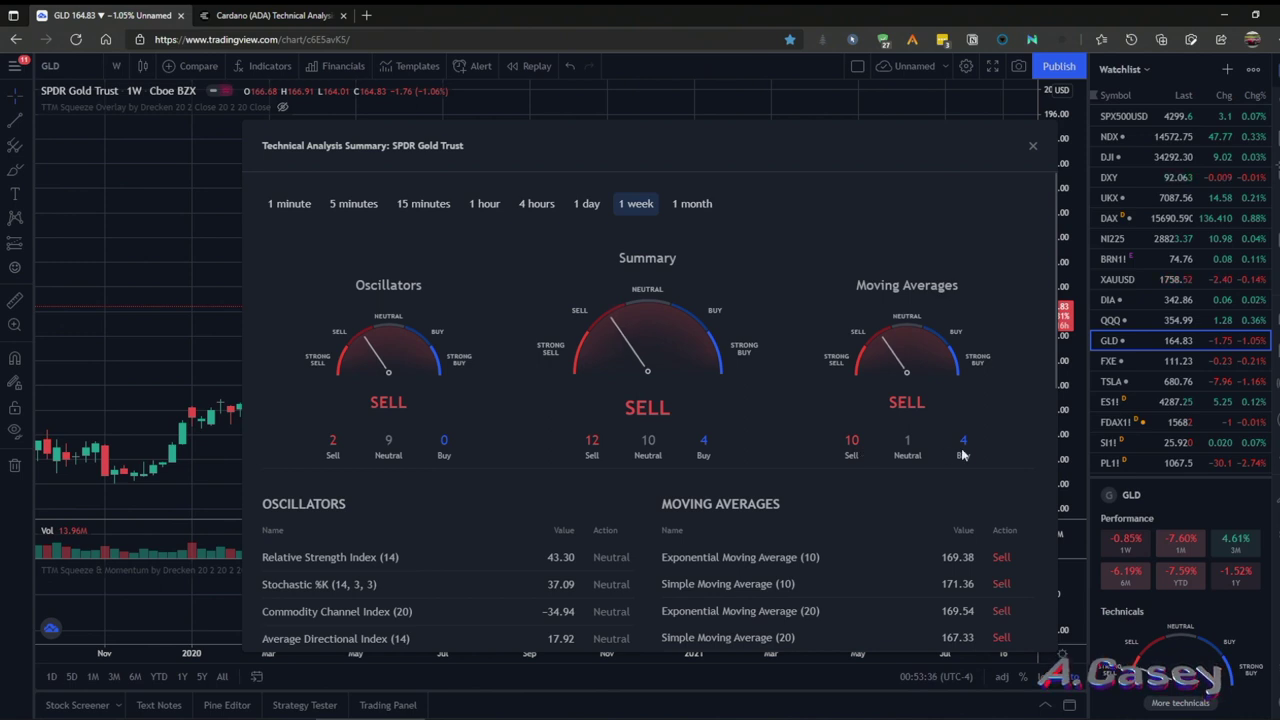
{"action": "left_click", "coordinate": [690, 203]}
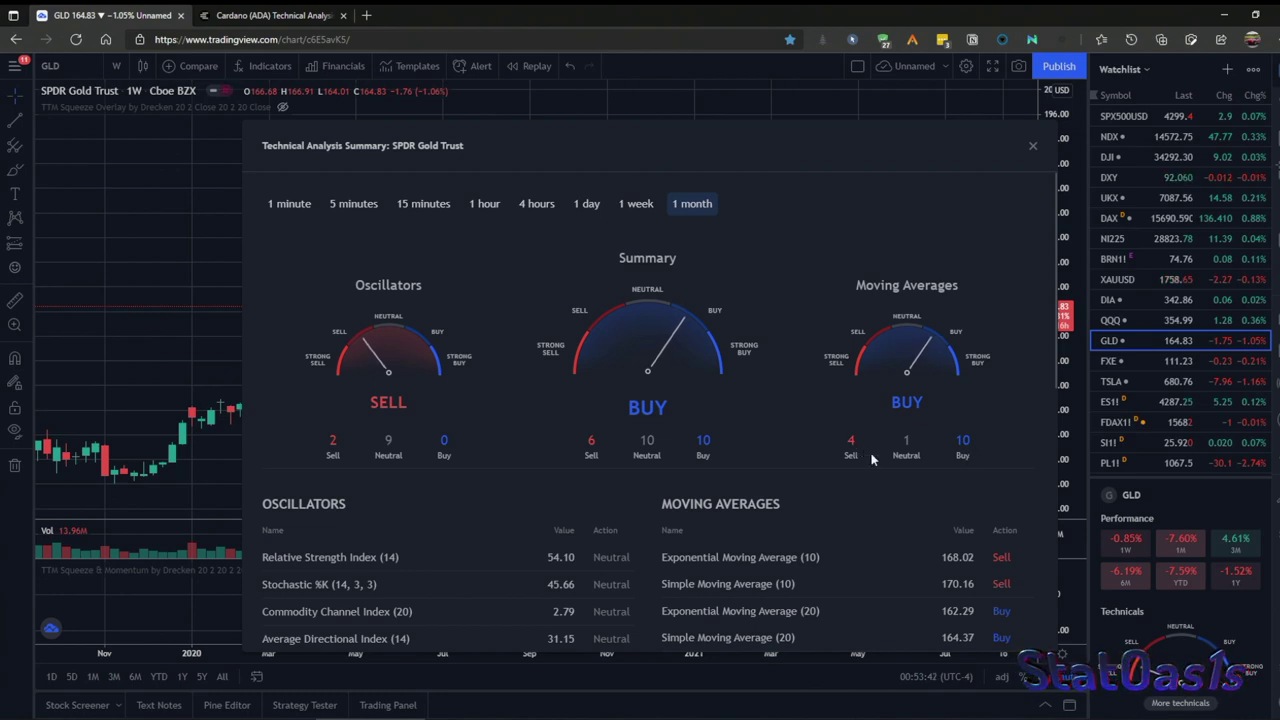
{"action": "scroll", "coordinate": [862, 452], "scroll_direction": "down", "scroll_amount": 3}
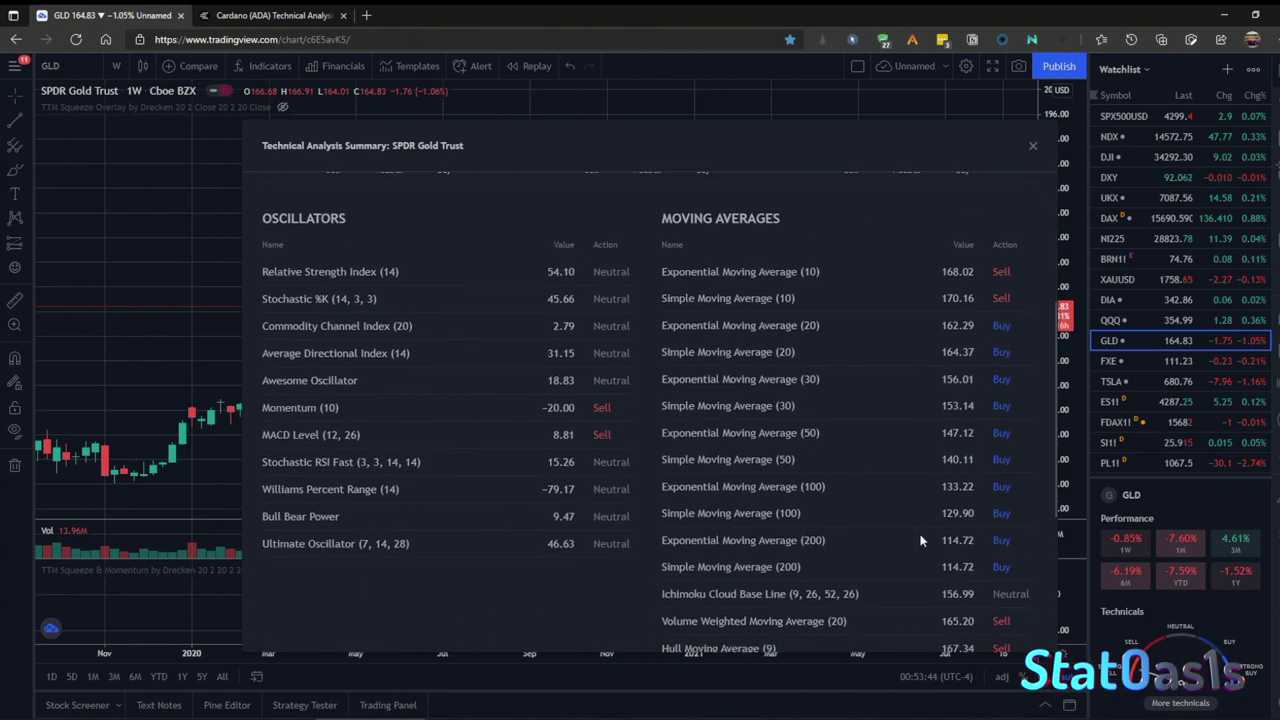
{"action": "scroll", "coordinate": [933, 508], "scroll_direction": "down", "scroll_amount": 2}
{"action": "scroll", "coordinate": [933, 507], "scroll_direction": "up", "scroll_amount": 5}
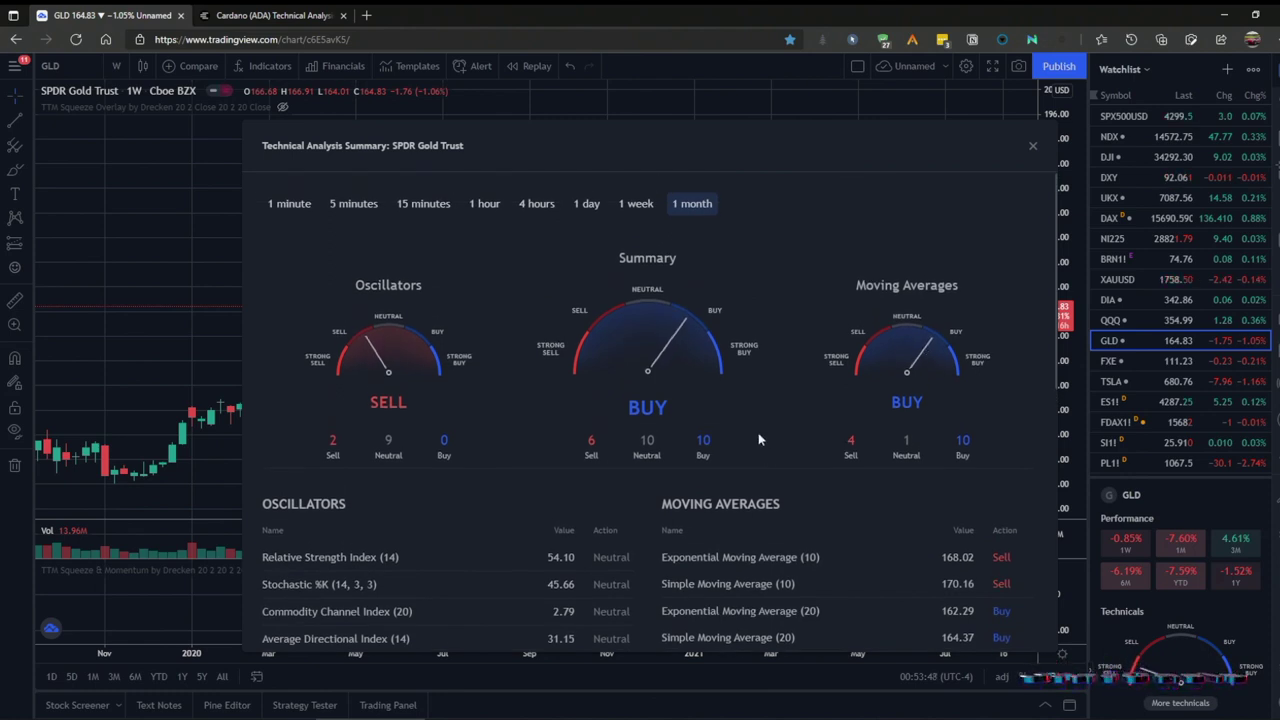
Switch to the Coinalyze page for Cardano (ADA) and examine the moving average trend table and its summary across time frames
{"action": "left_click", "coordinate": [280, 20]}
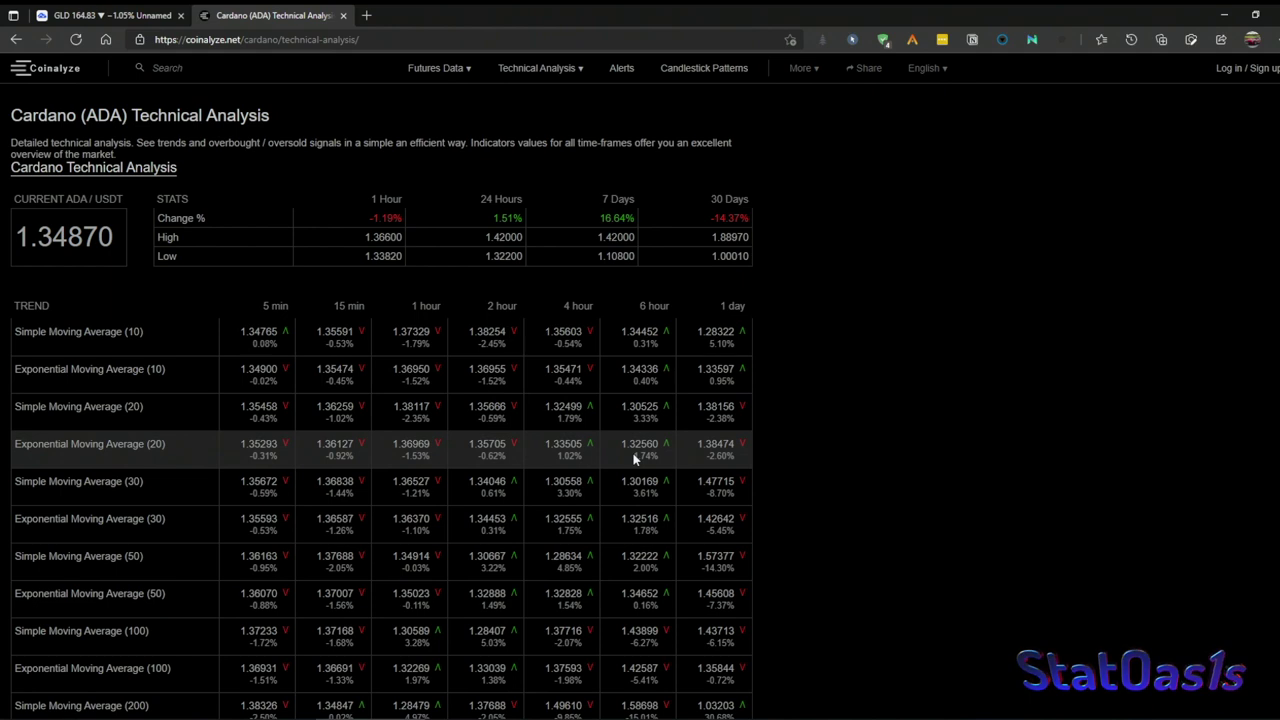
{"action": "scroll", "coordinate": [634, 458], "scroll_direction": "down", "scroll_amount": 2}
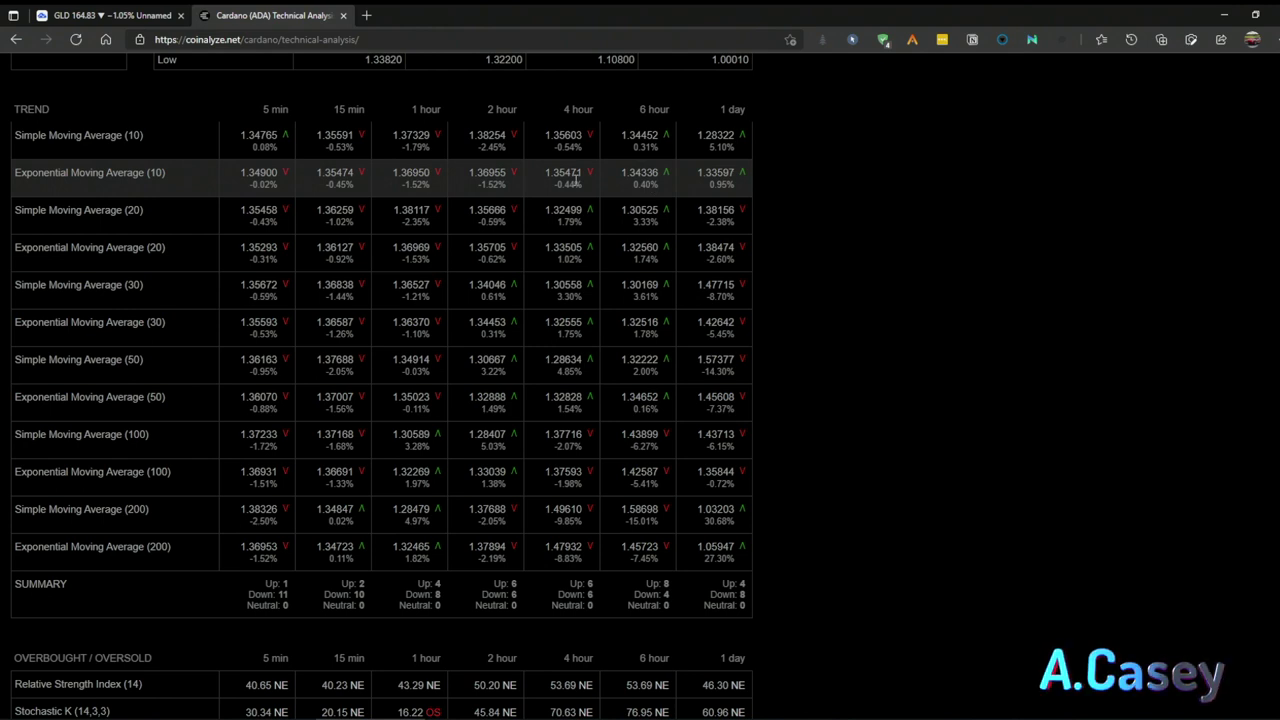
{"action": "scroll", "coordinate": [575, 180], "scroll_direction": "up", "scroll_amount": 2}
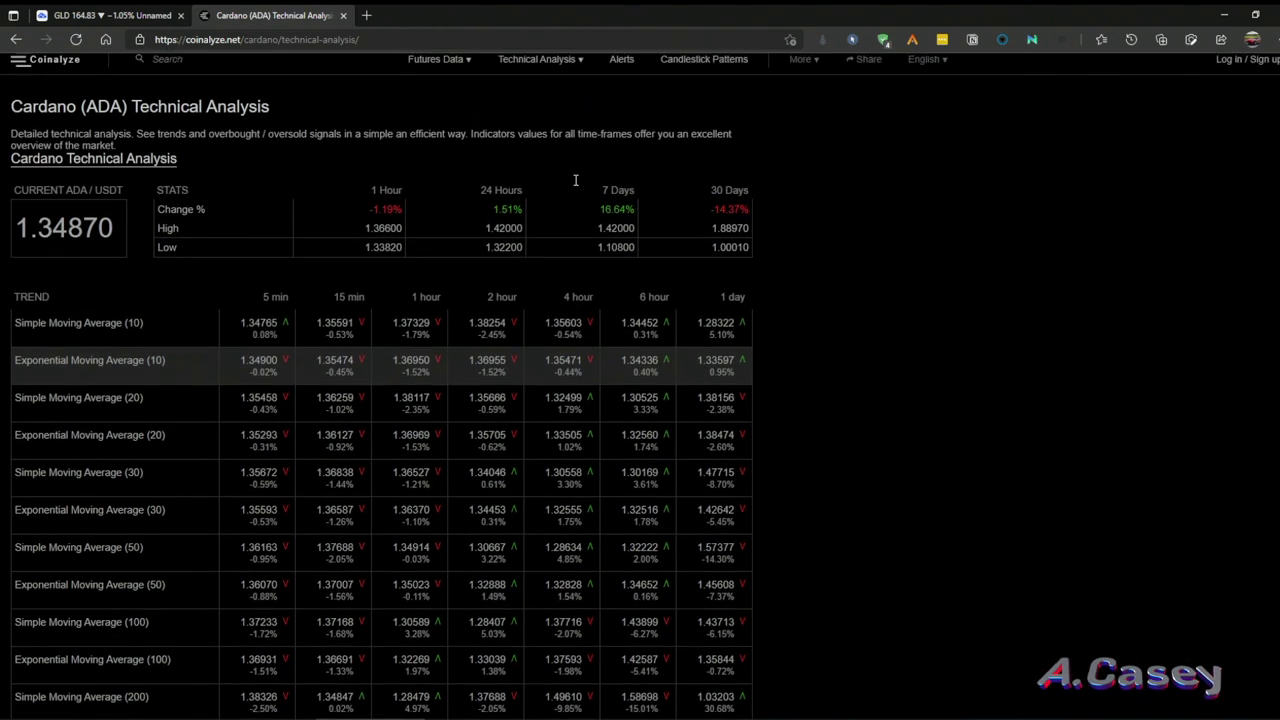
Return to the TradingView technical summary for GLD and compare the 1-month oscillator signals with the moving average signals
{"action": "left_click", "coordinate": [118, 15]}
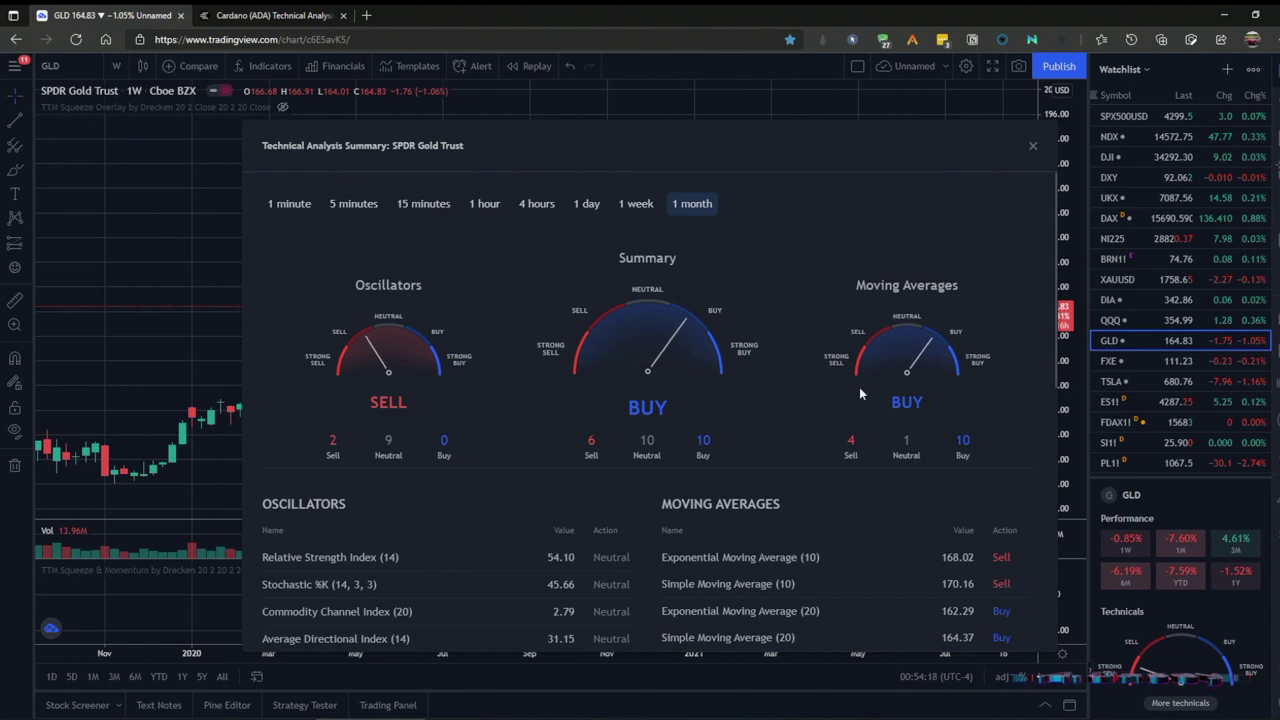
{"action": "scroll", "coordinate": [930, 392], "scroll_direction": "down", "scroll_amount": 2}
{"action": "scroll", "coordinate": [920, 480], "scroll_direction": "down", "scroll_amount": 1}
{"action": "scroll", "coordinate": [830, 368], "scroll_direction": "up", "scroll_amount": 3}
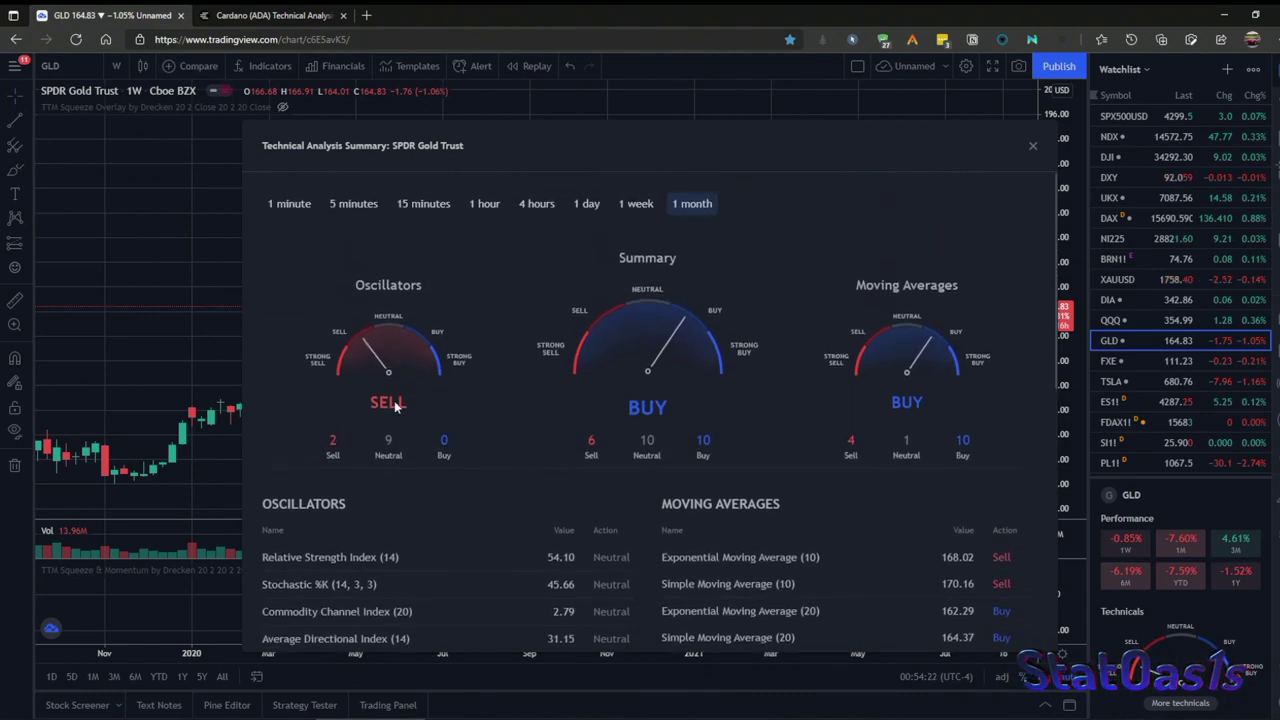
{"action": "scroll", "coordinate": [355, 542], "scroll_direction": "down", "scroll_amount": 3}
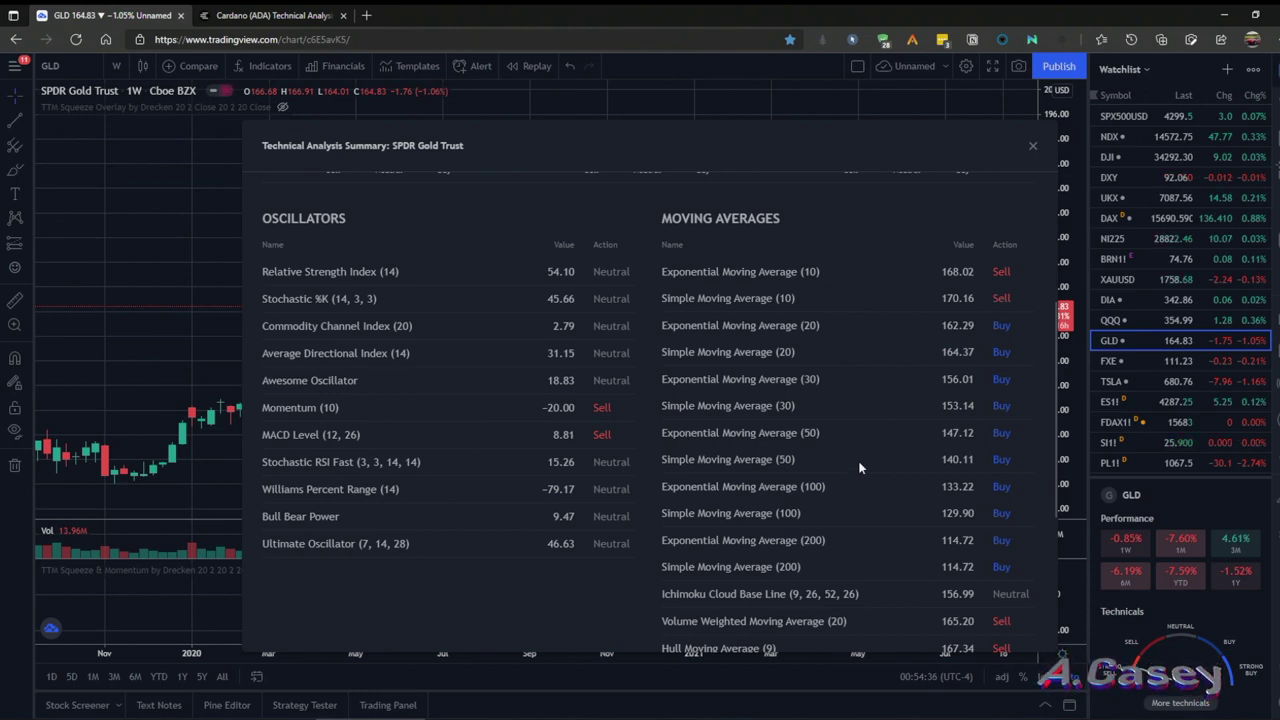
{"action": "scroll", "coordinate": [857, 460], "scroll_direction": "up", "scroll_amount": 3}
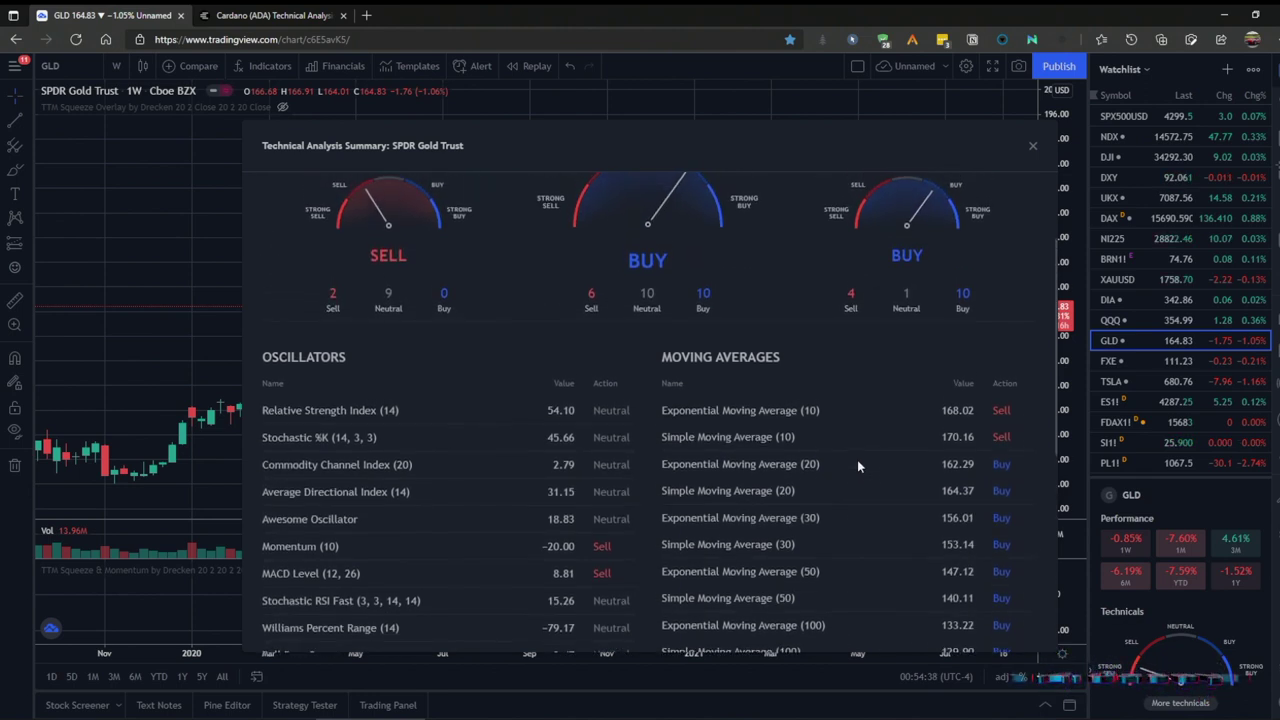
{"action": "scroll", "coordinate": [957, 362], "scroll_direction": "up", "scroll_amount": 1}
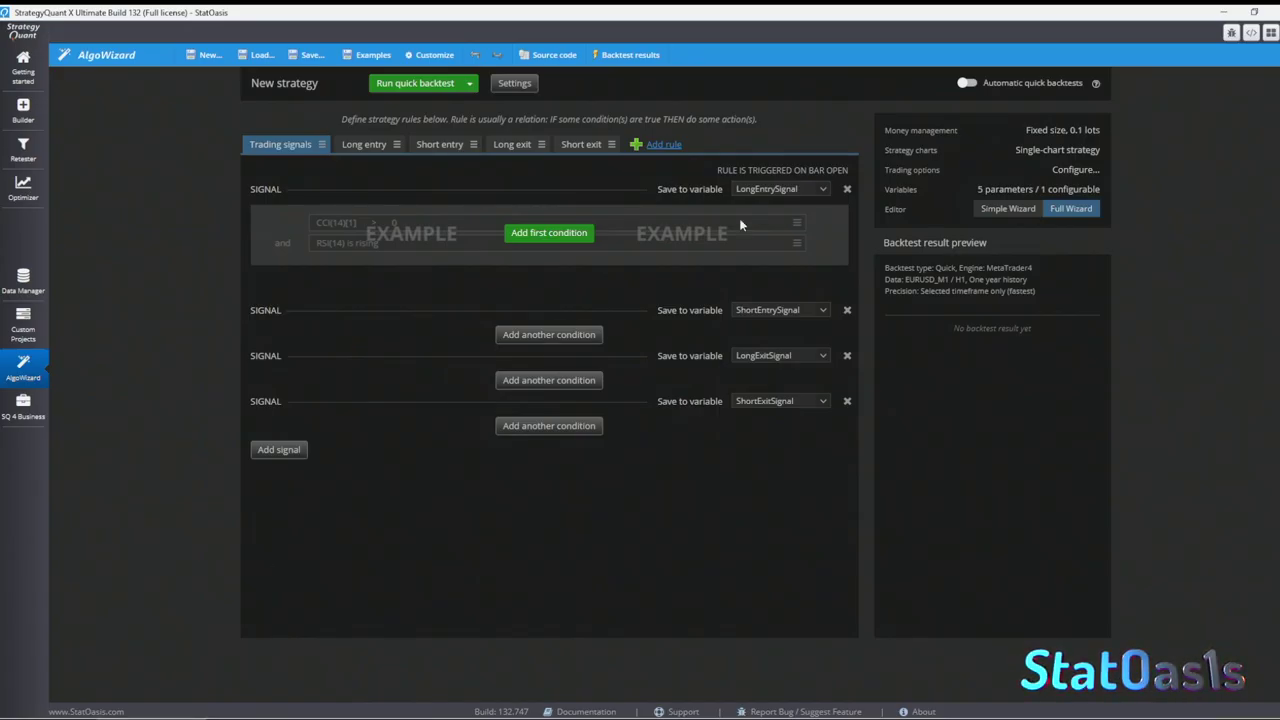
Load the multi SMA fuzzy logic v2.sqx strategy in StrategyQuant X's AlgoWizard and review the conditions and variable assignments in rules 1 to 6
{"action": "key", "text": "ctrl+v"}
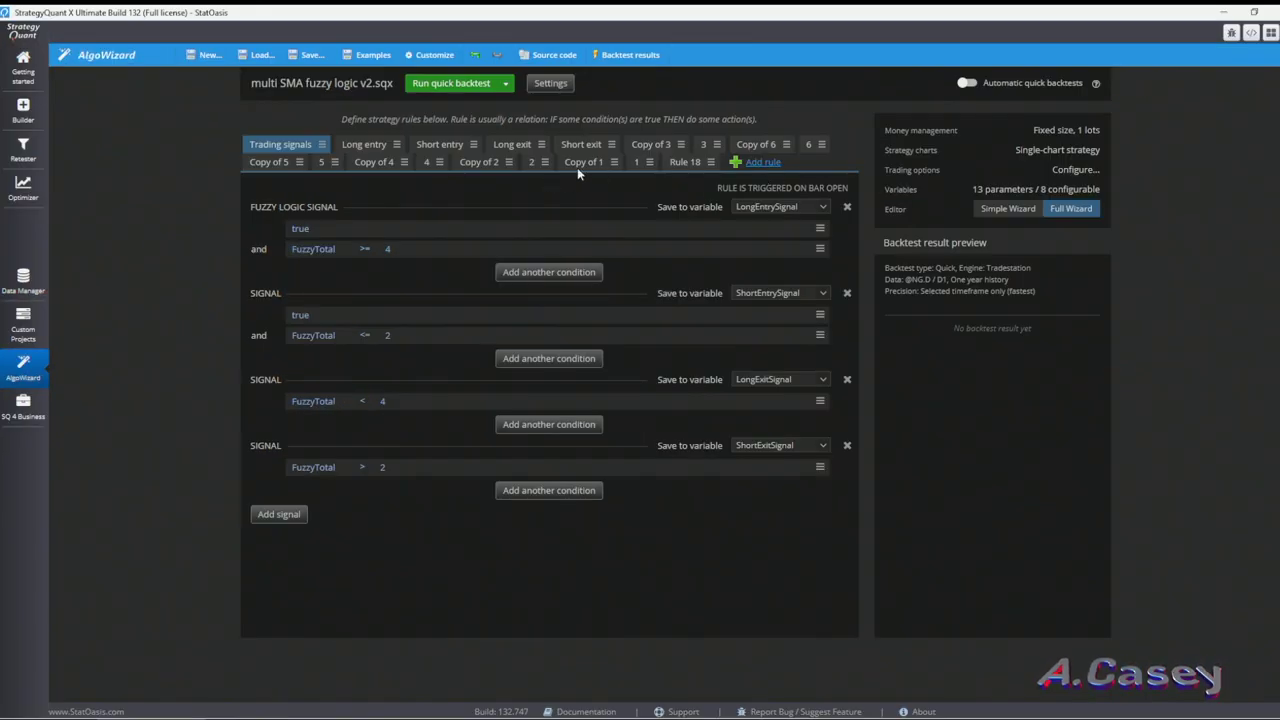
{"action": "left_click", "coordinate": [635, 162]}
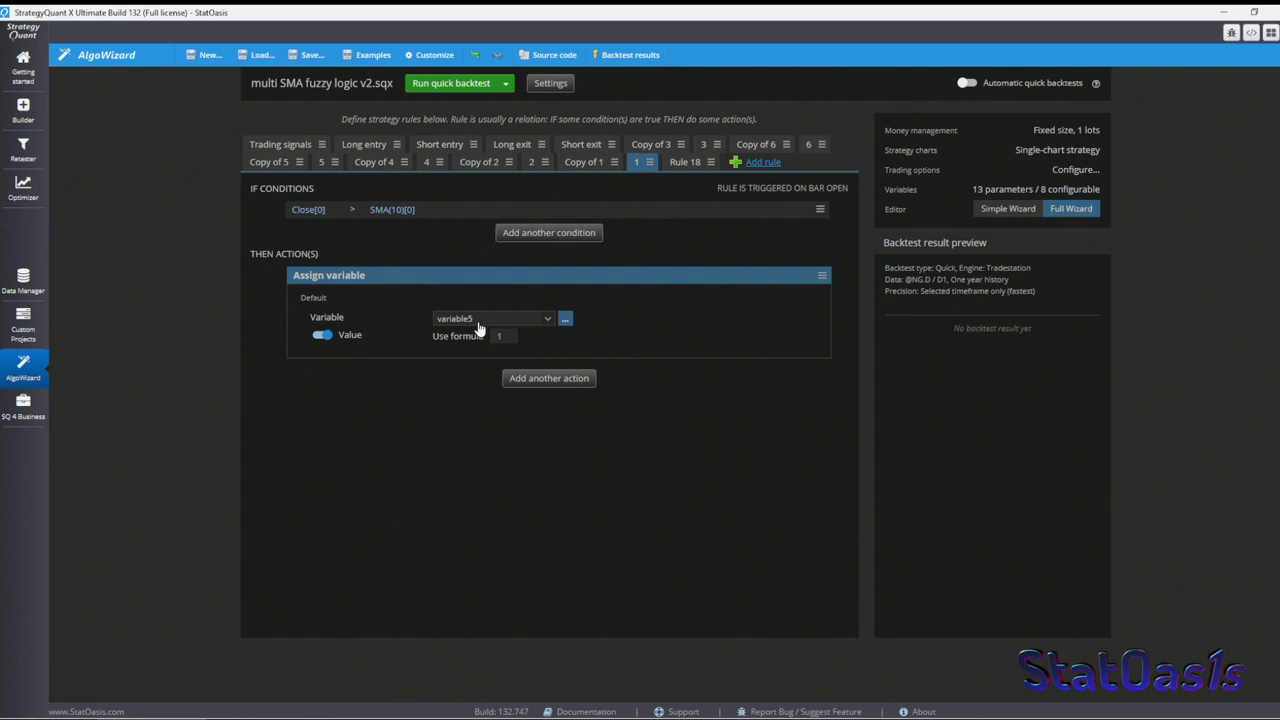
{"action": "left_click", "coordinate": [534, 166]}
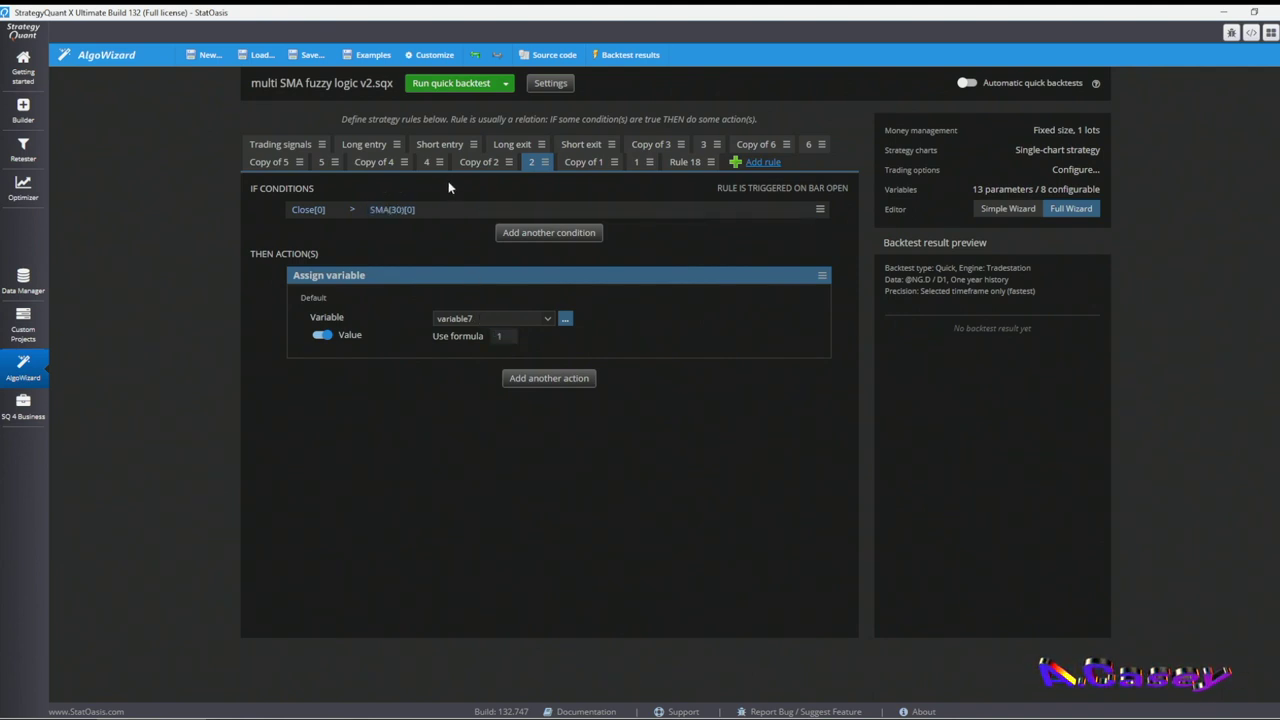
{"action": "left_click", "coordinate": [426, 165]}
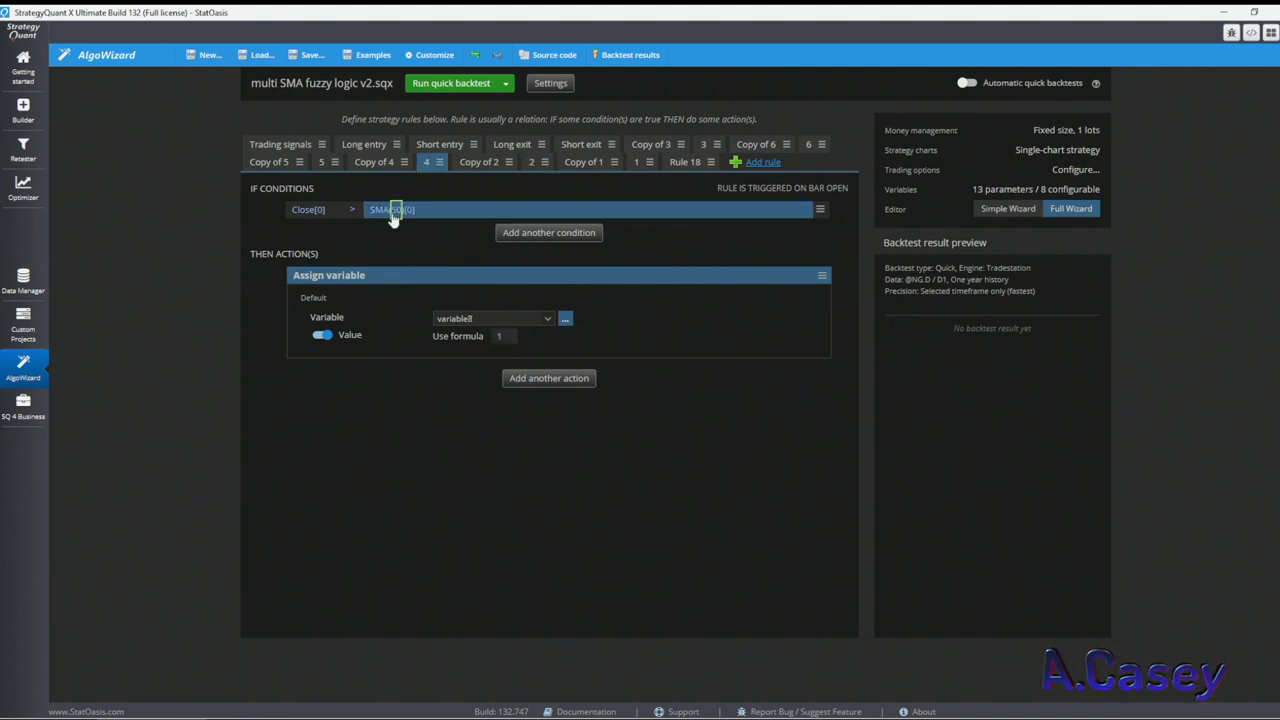
{"action": "left_click", "coordinate": [321, 162]}
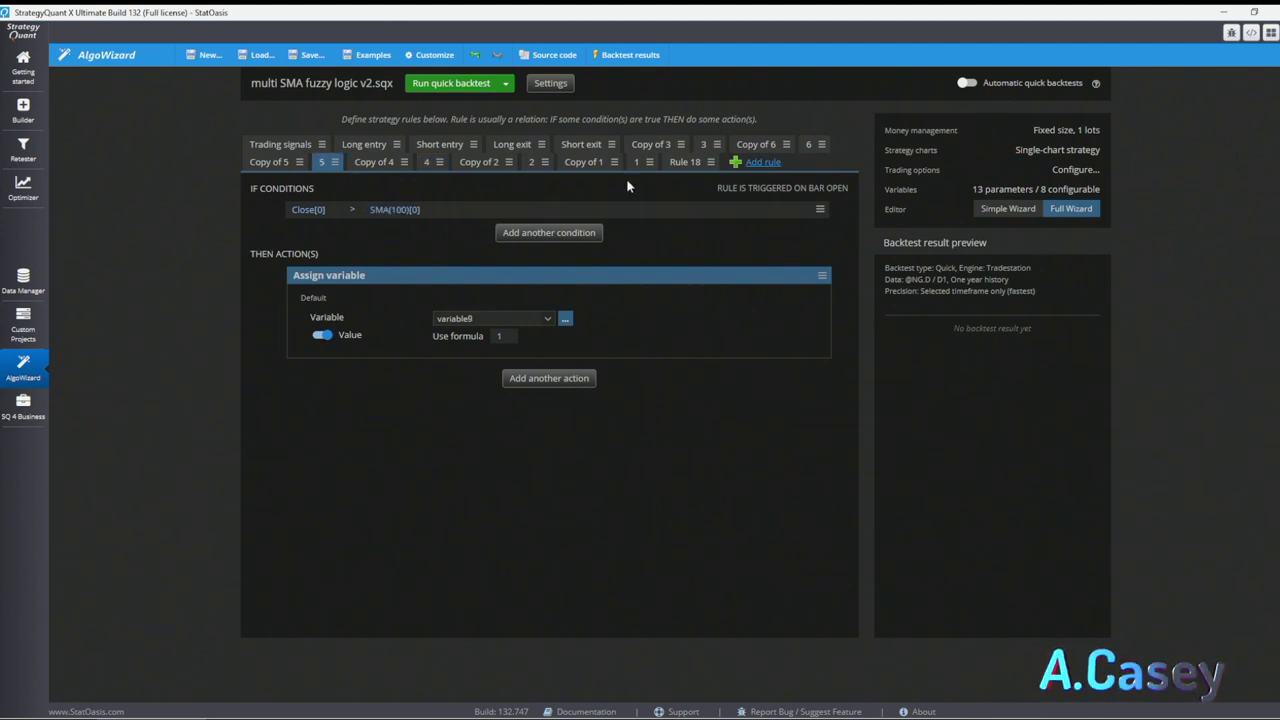
{"action": "left_click", "coordinate": [757, 146]}
{"action": "left_click", "coordinate": [808, 145]}
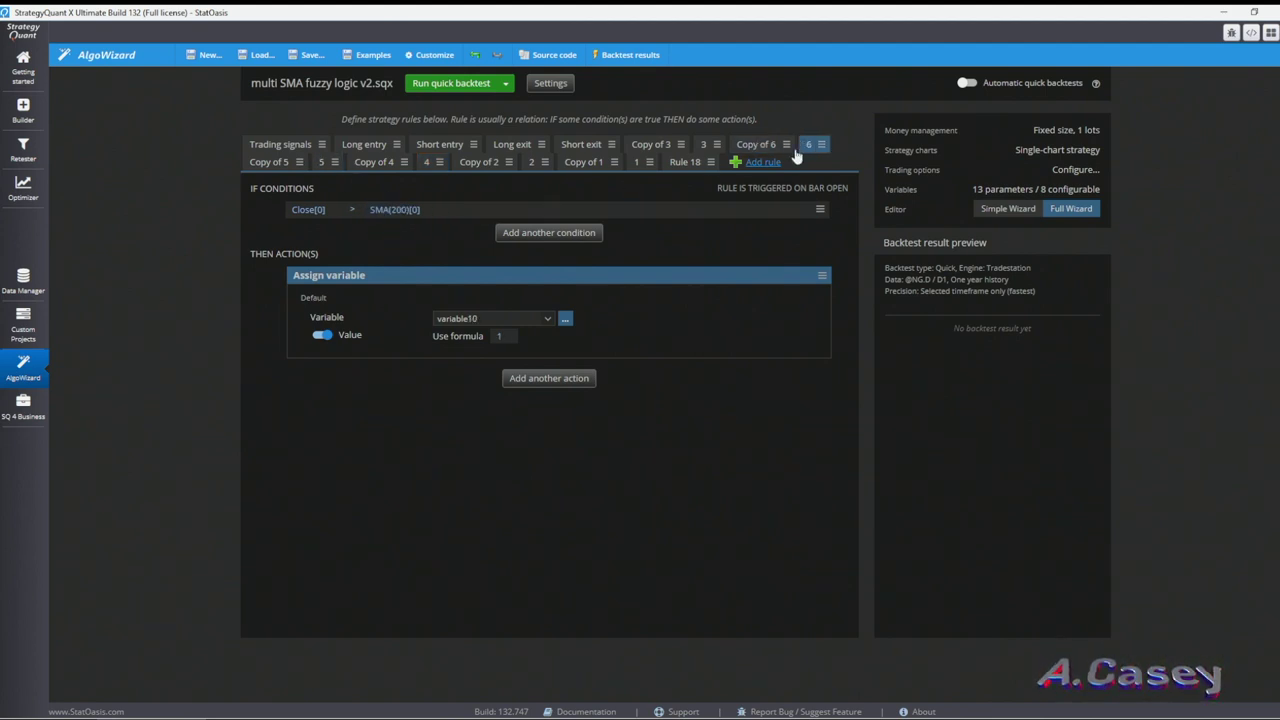
{"action": "left_click", "coordinate": [658, 146]}
{"action": "left_click", "coordinate": [704, 144]}
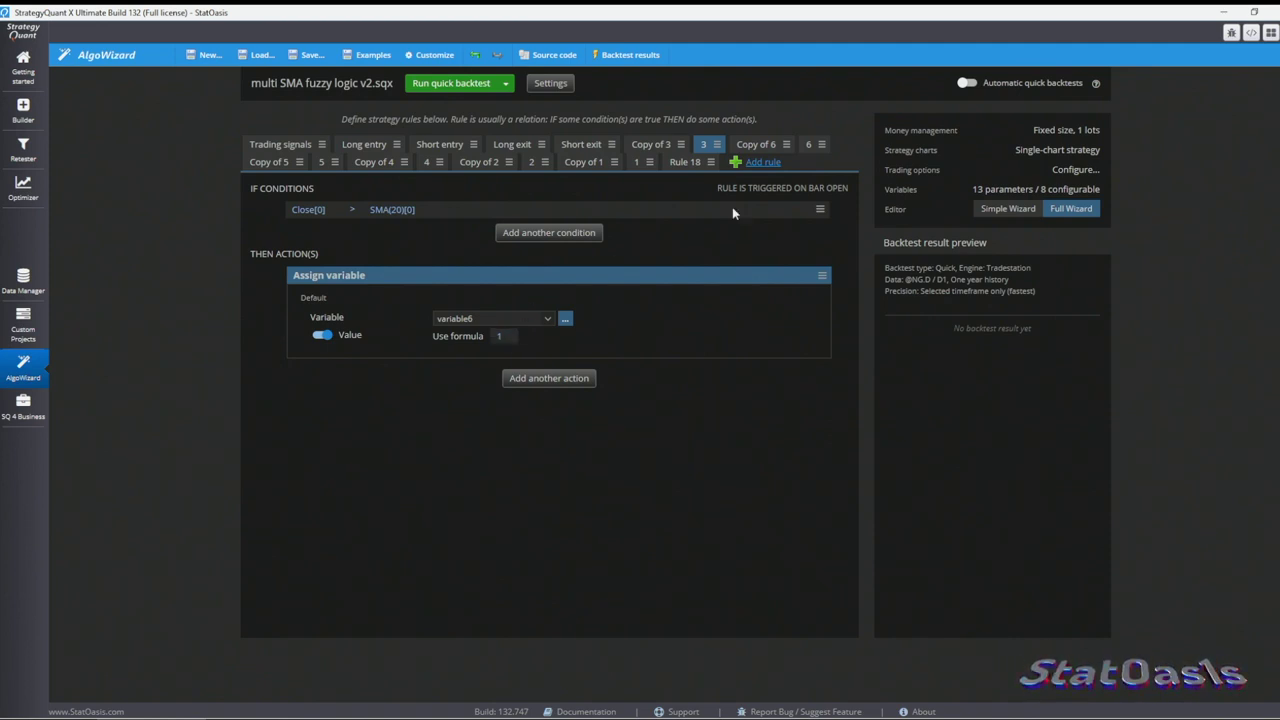
Review the opposite below-SMA conditions in the copied rules and the FuzzyTotal sum formula in Rule 18
{"action": "left_click", "coordinate": [651, 145]}
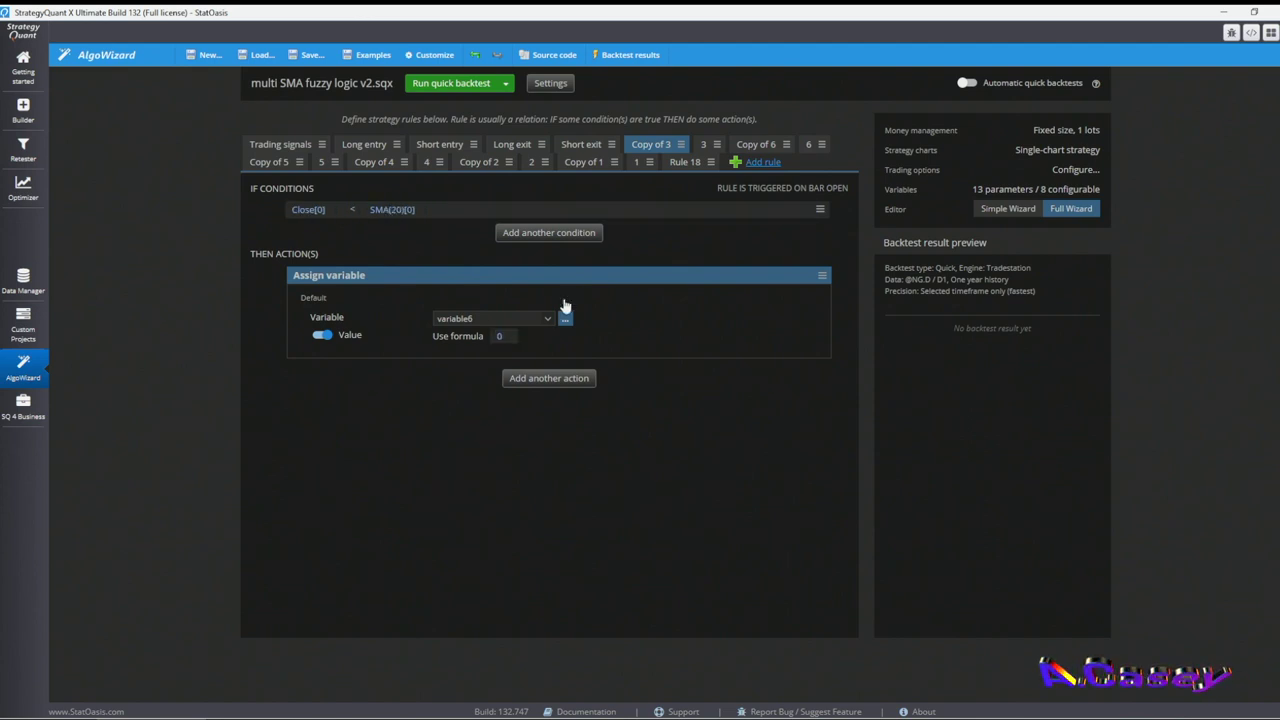
{"action": "left_click", "coordinate": [754, 148]}
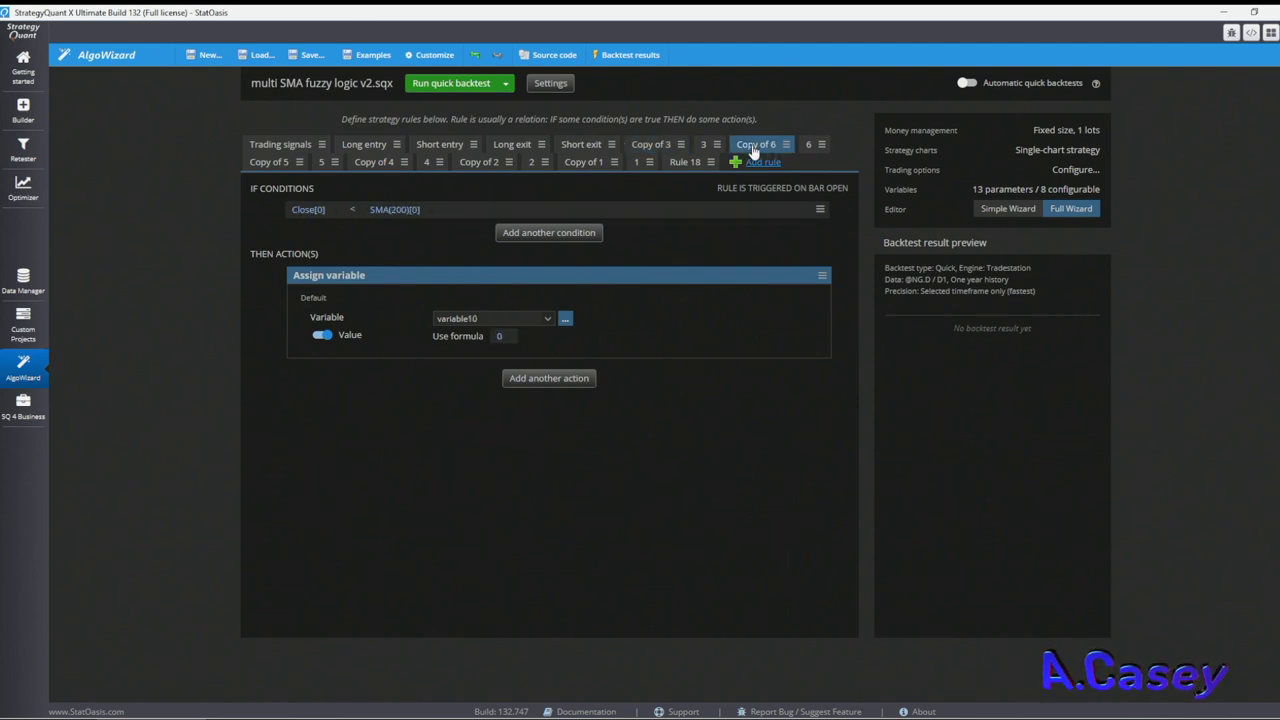
{"action": "left_click", "coordinate": [590, 164]}
{"action": "left_click", "coordinate": [485, 163]}
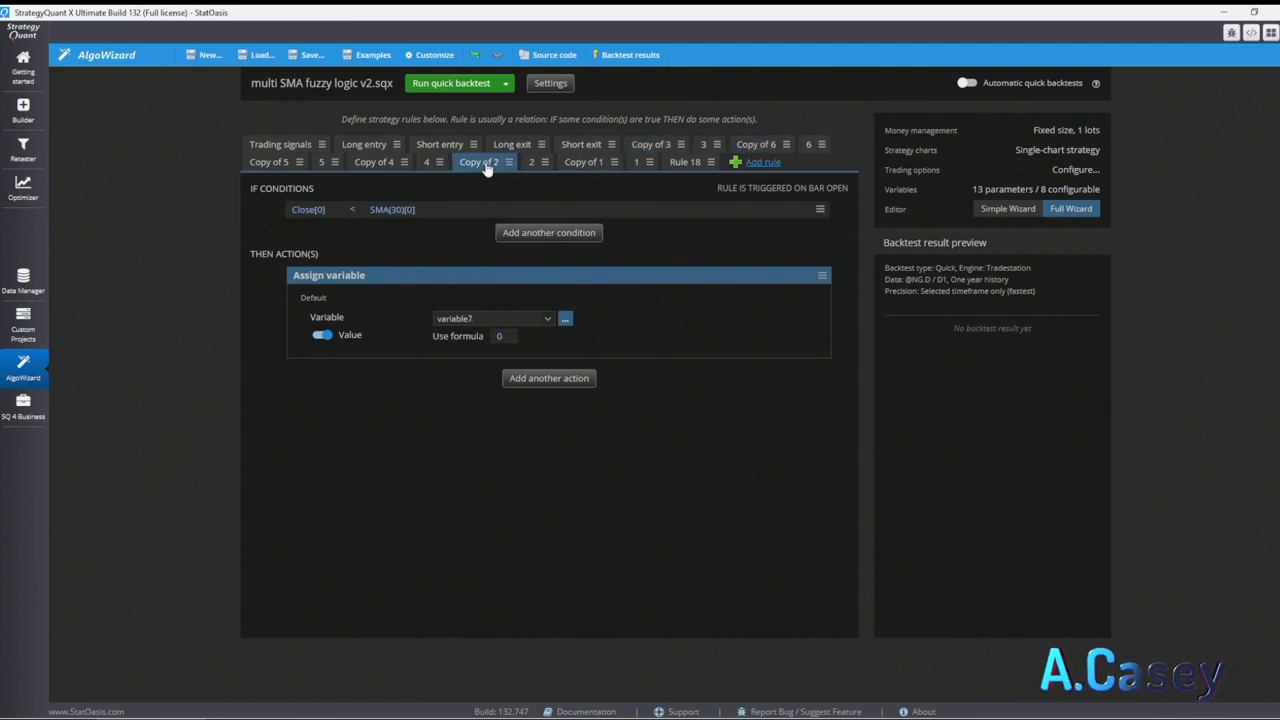
{"action": "left_click", "coordinate": [682, 164]}
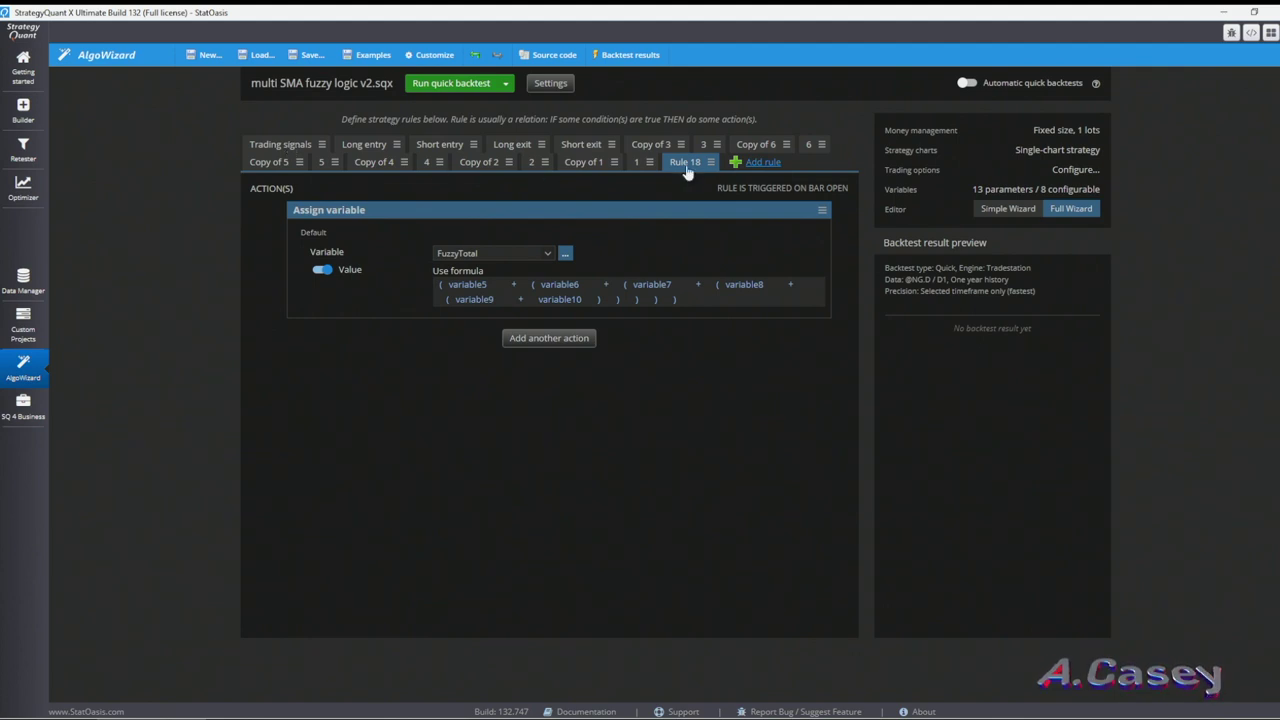
Review the FuzzyTotal thresholds in the long and short entry and exit signals, and the below-SMA(20) condition in the Copy of 3 rule
{"action": "left_click", "coordinate": [265, 147]}
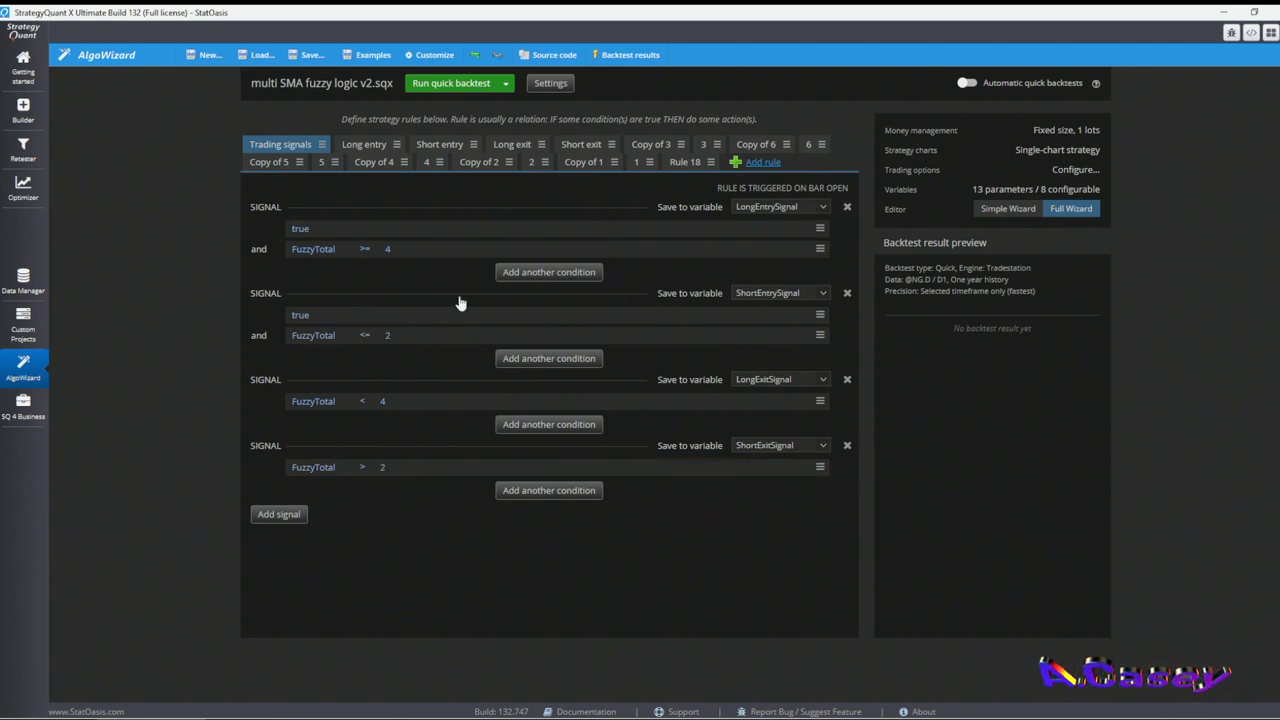
{"action": "left_click", "coordinate": [660, 150]}
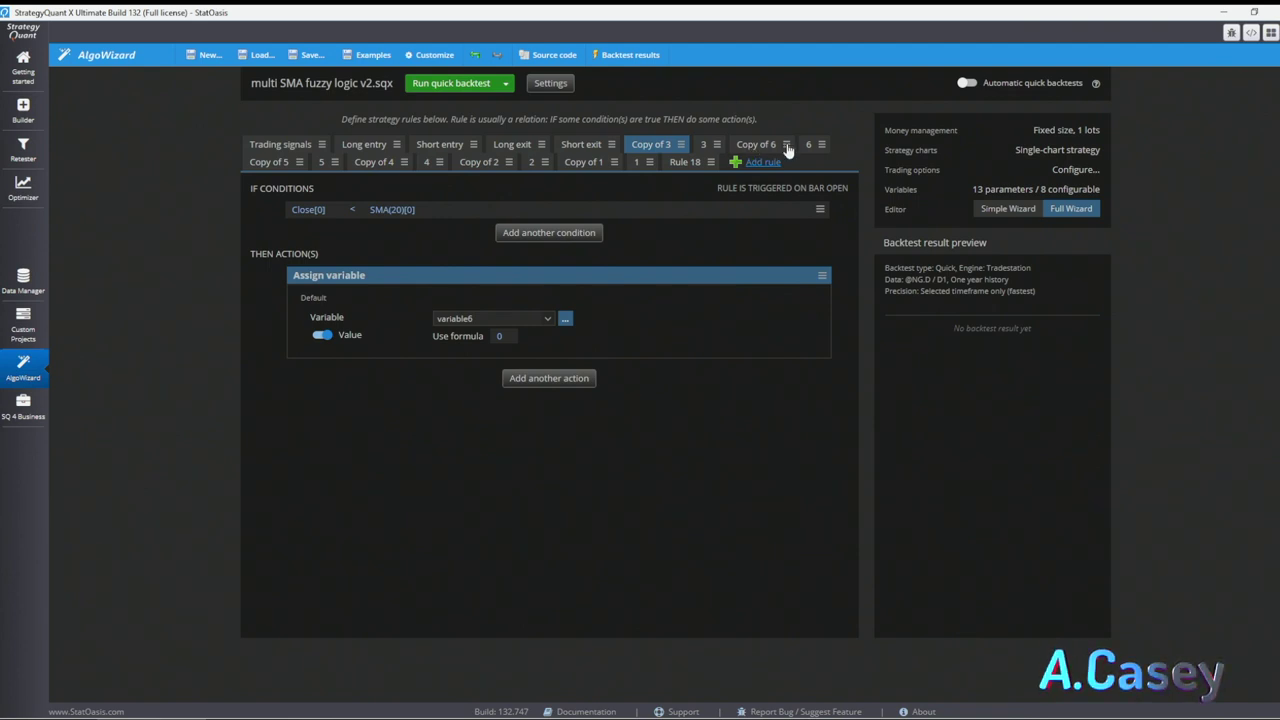
{"action": "left_click", "coordinate": [786, 145]}
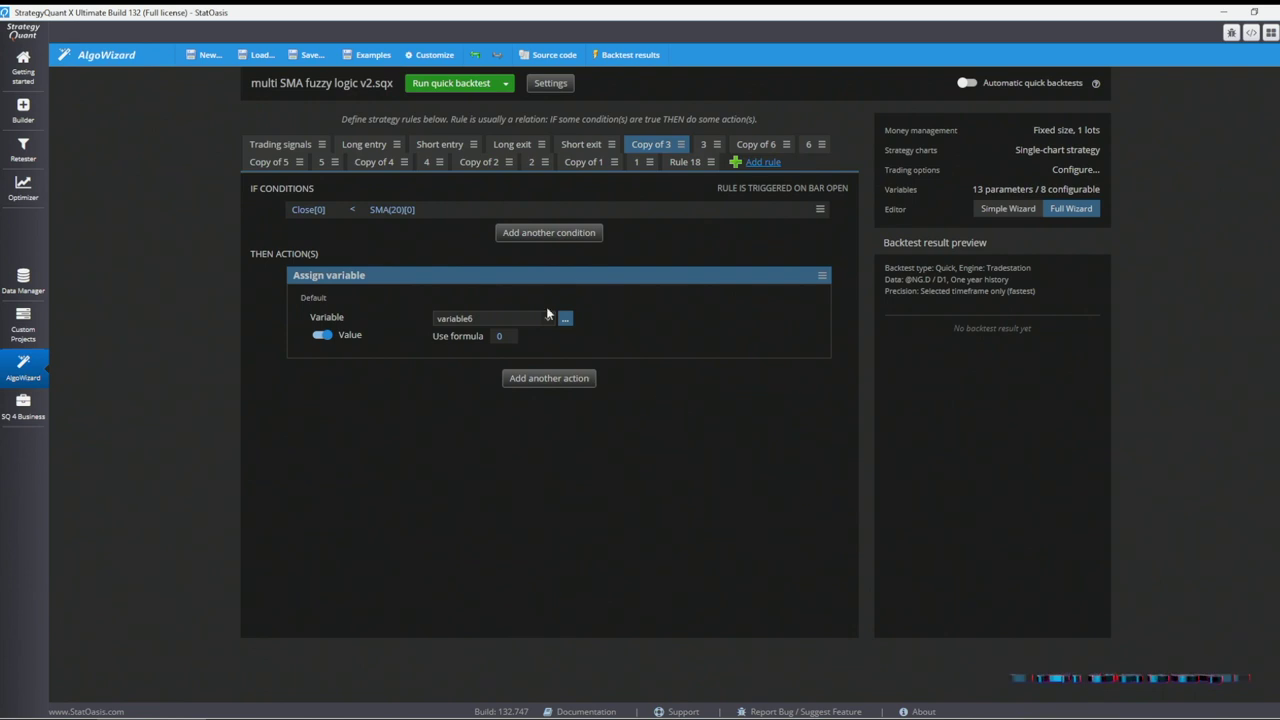
{"action": "left_click", "coordinate": [546, 84]}
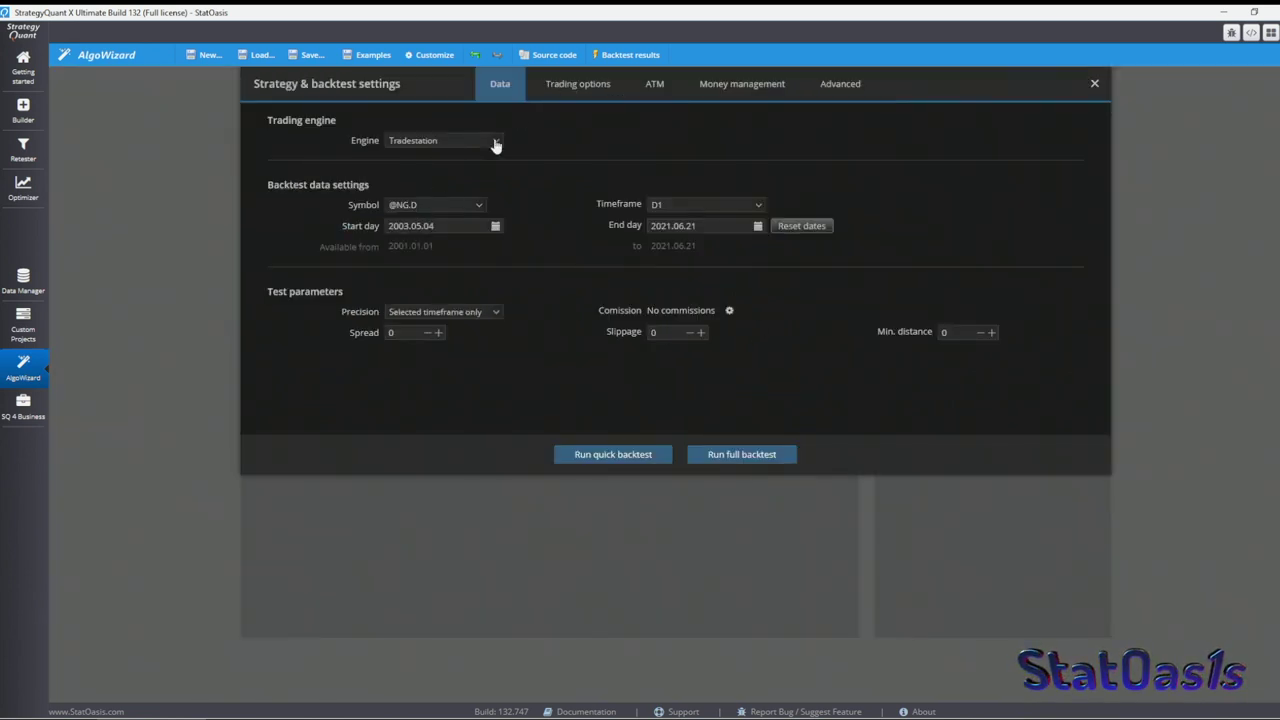
{"action": "left_click", "coordinate": [752, 88]}
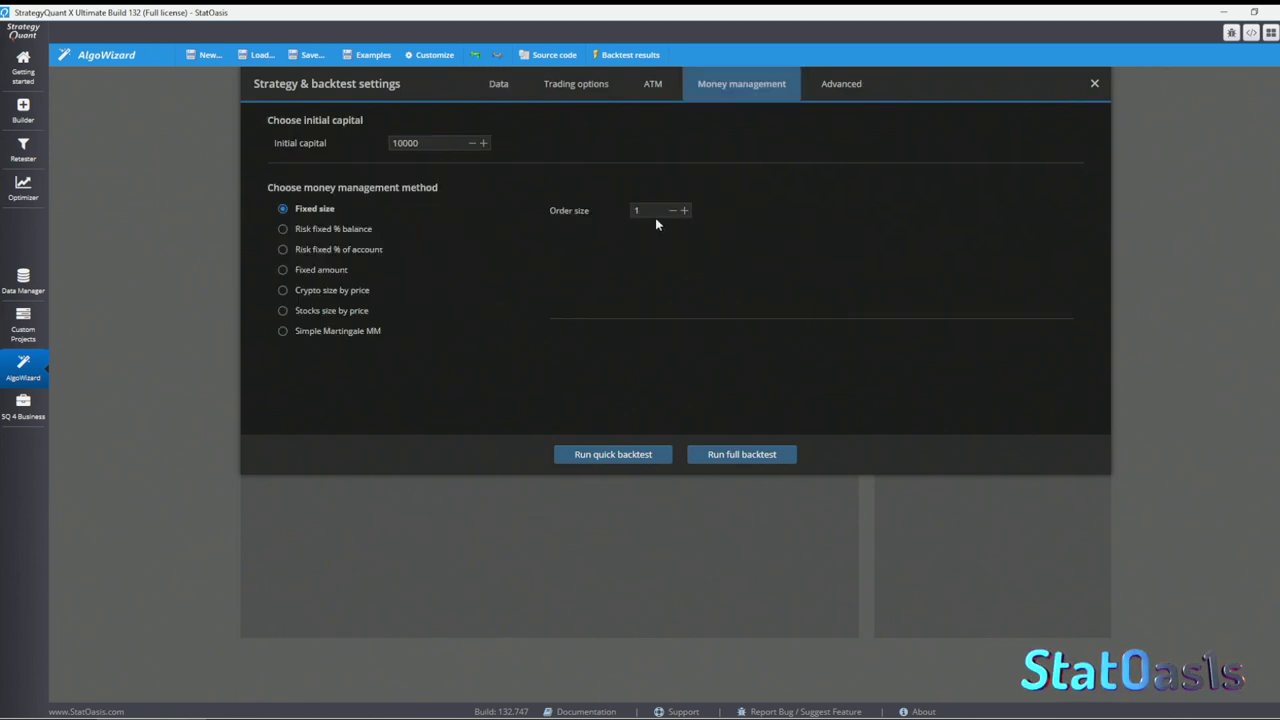
{"action": "left_click", "coordinate": [703, 519]}
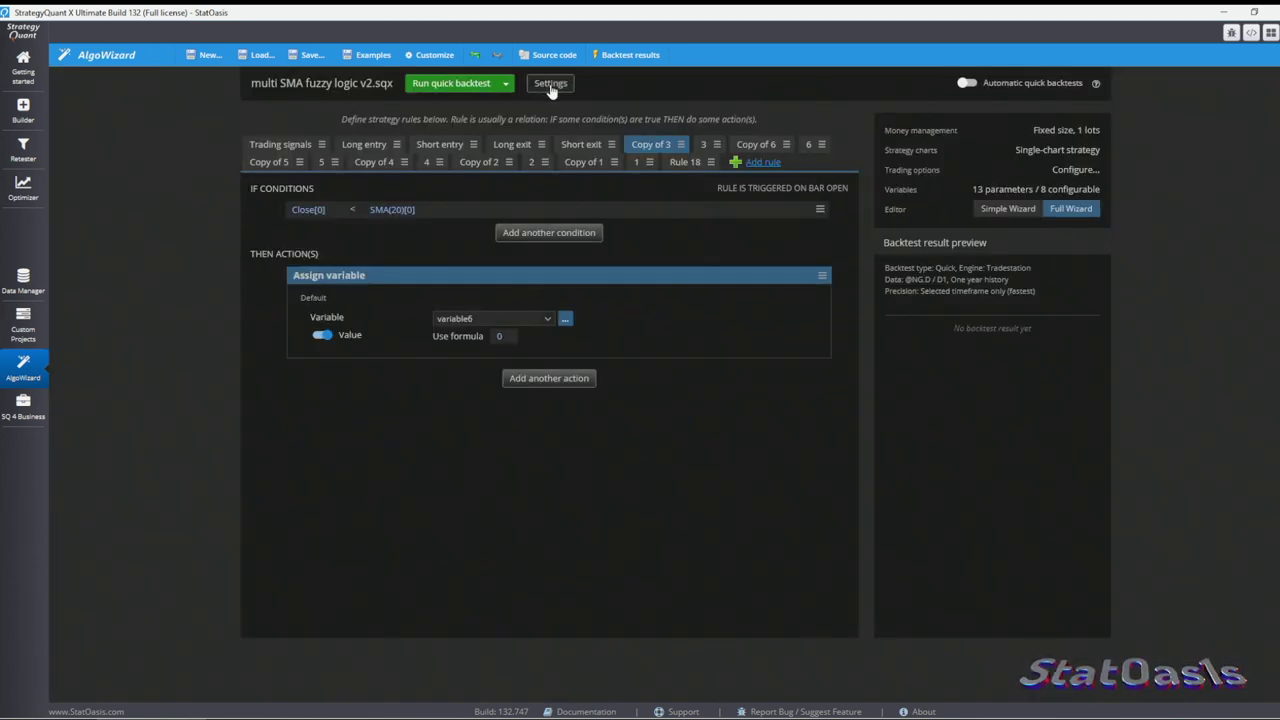
{"action": "left_click", "coordinate": [546, 84]}
{"action": "left_click", "coordinate": [582, 86]}
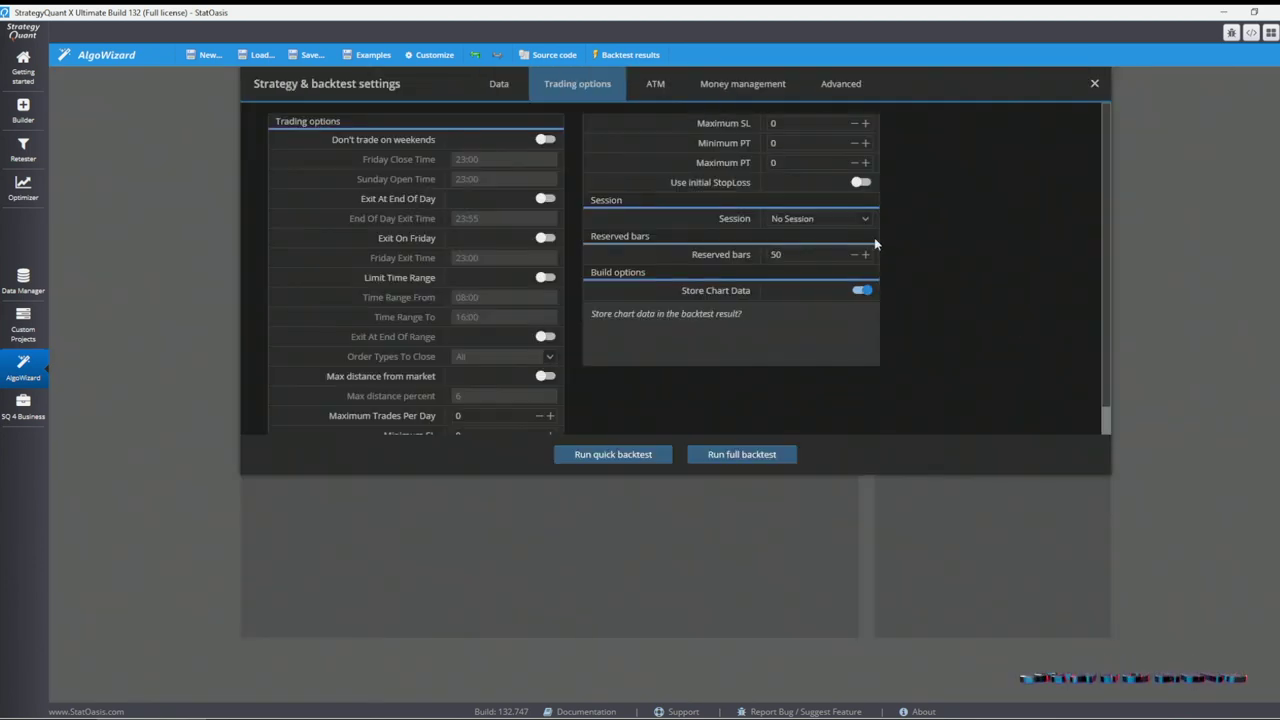
{"action": "left_click", "coordinate": [766, 453]}
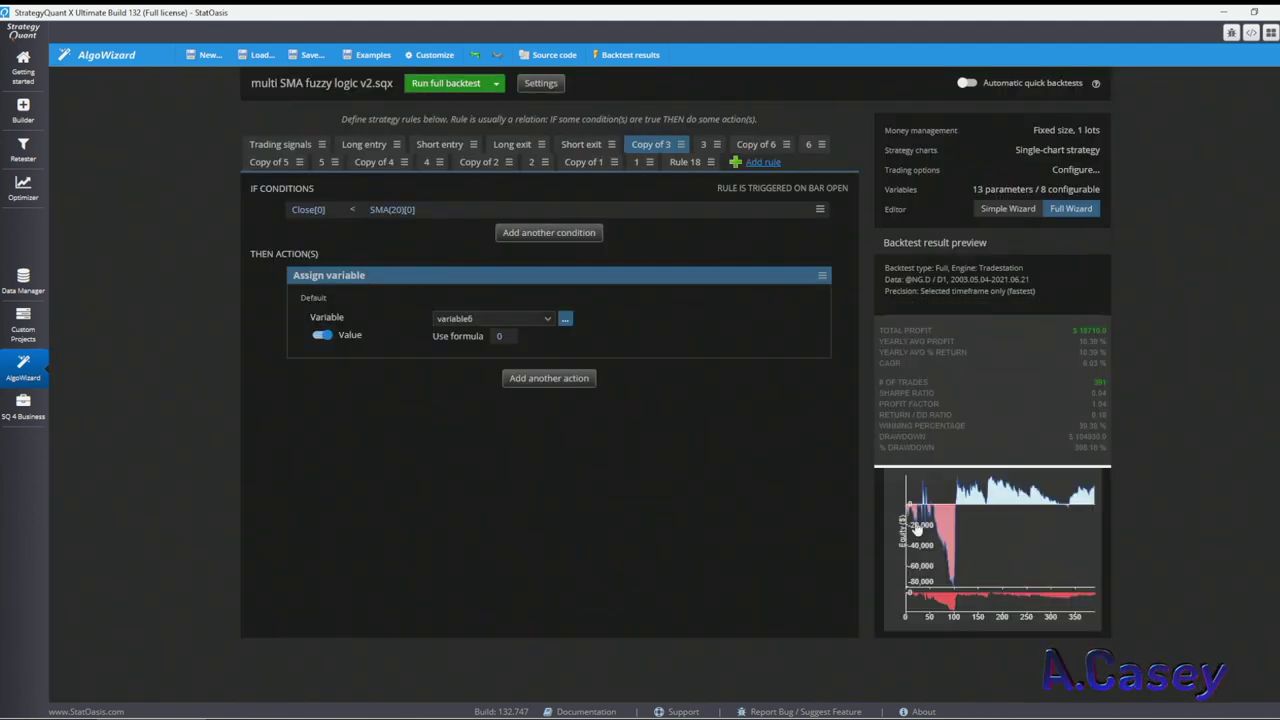
Open the backtest's trades on the chart and examine the late 2003 long and short entries and exits against the SMA lines
{"action": "left_click", "coordinate": [960, 508]}
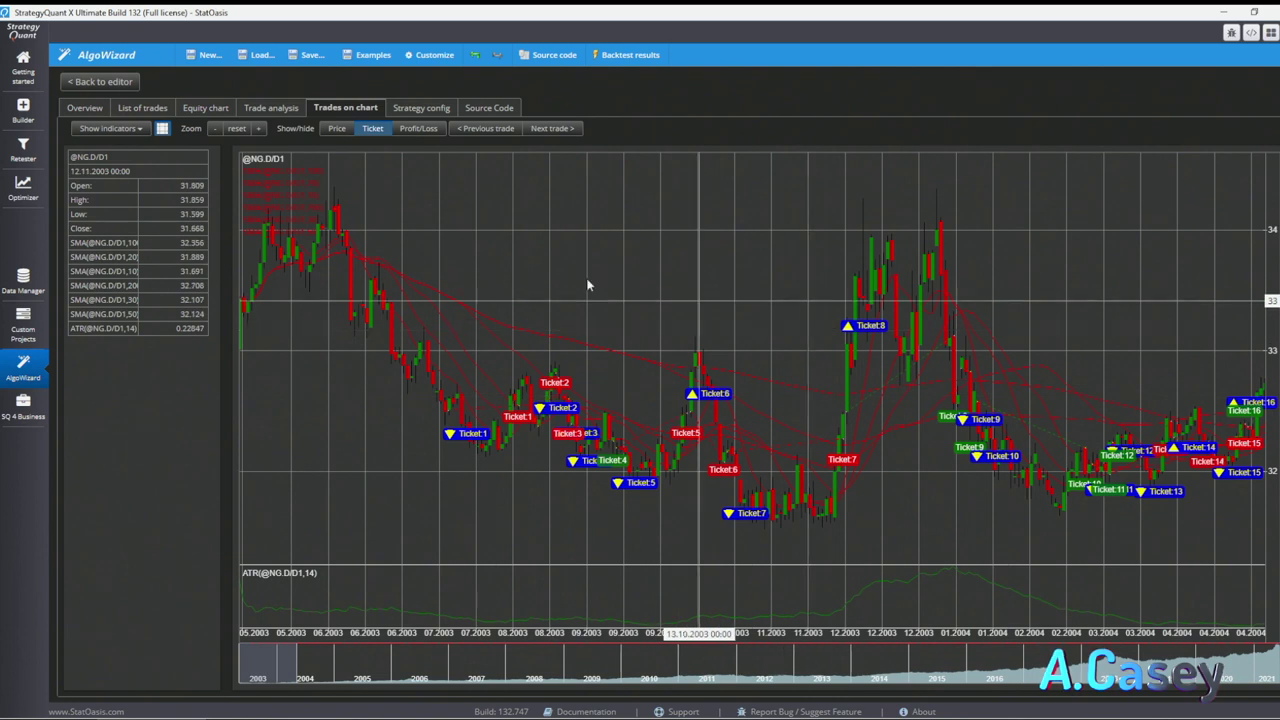
{"action": "left_click", "coordinate": [258, 129]}
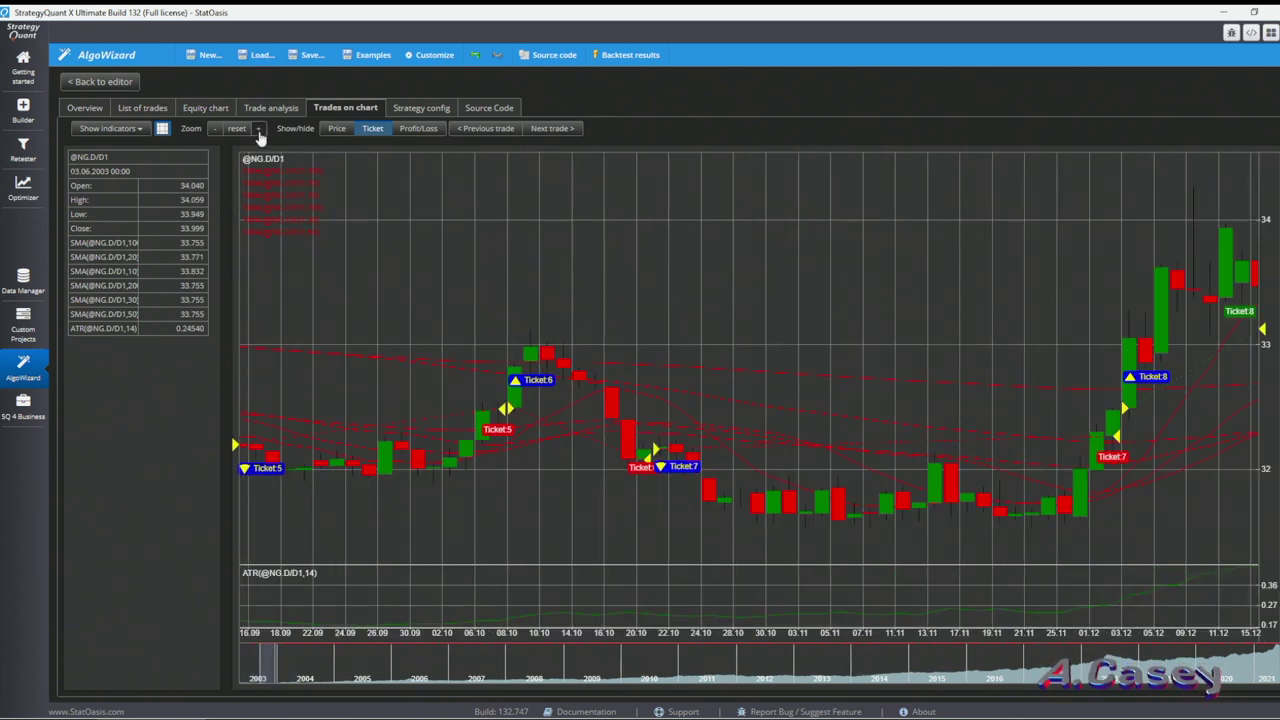
{"action": "left_click", "coordinate": [258, 129]}
{"action": "left_click_drag", "start_coordinate": [1014, 537], "coordinate": [603, 537]}
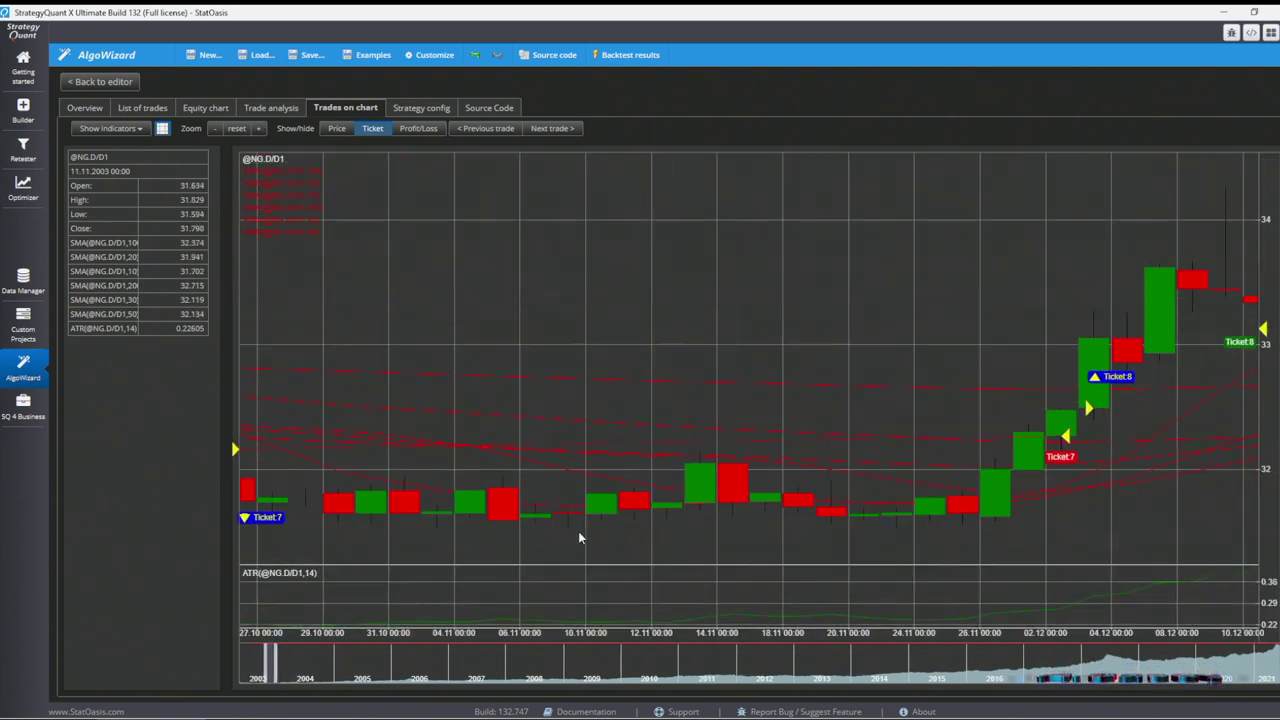
{"action": "left_click_drag", "start_coordinate": [1014, 497], "coordinate": [493, 517]}
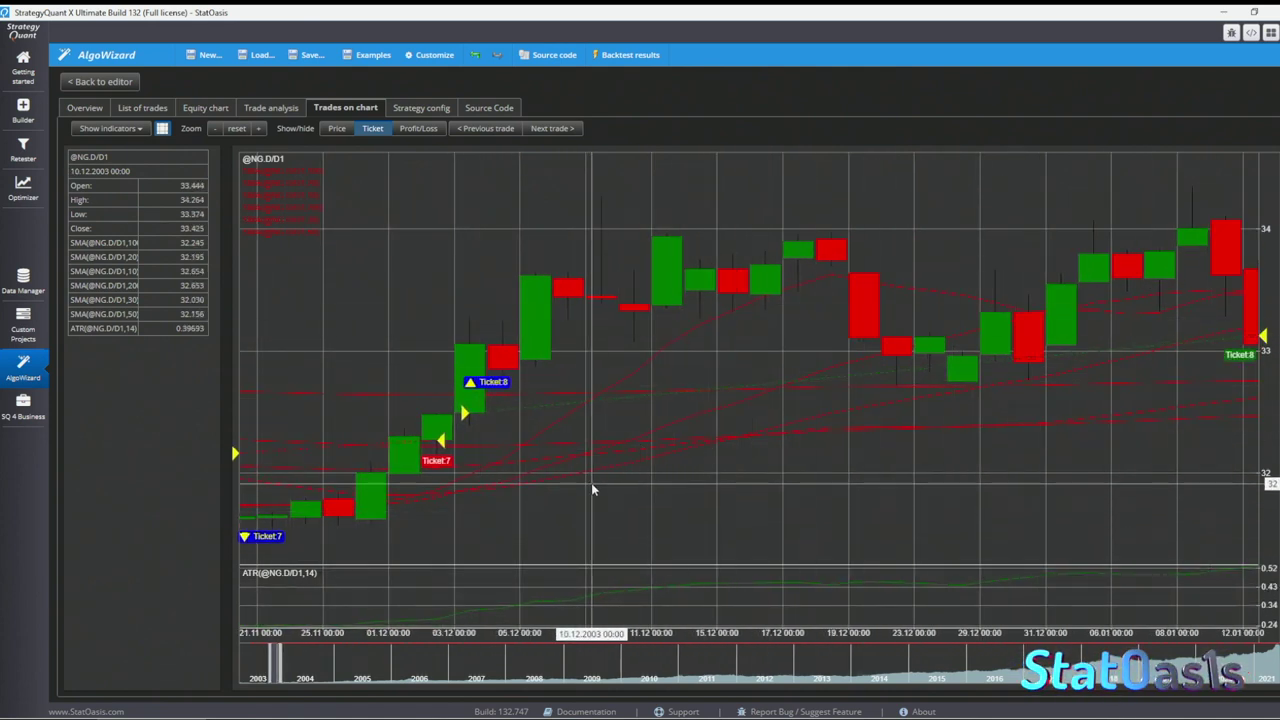
{"action": "left_click", "coordinate": [105, 128]}
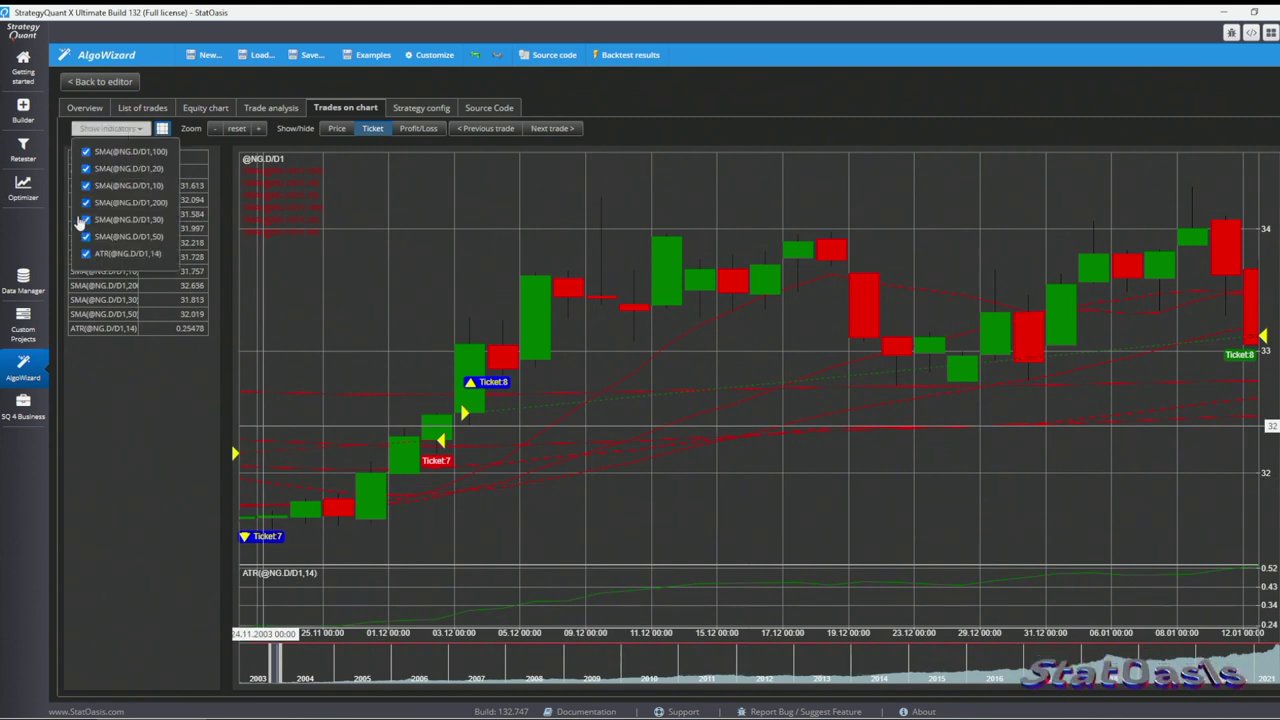
{"action": "left_click", "coordinate": [85, 253]}
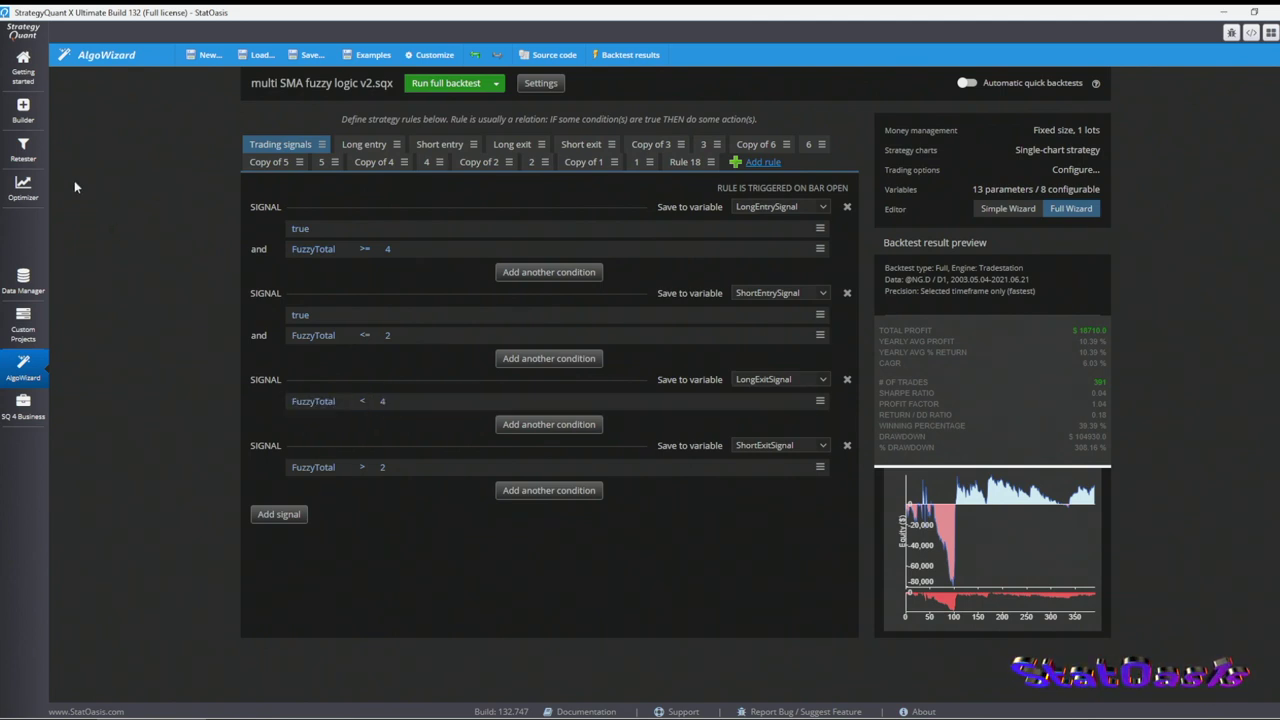
{"action": "left_click", "coordinate": [955, 500]}
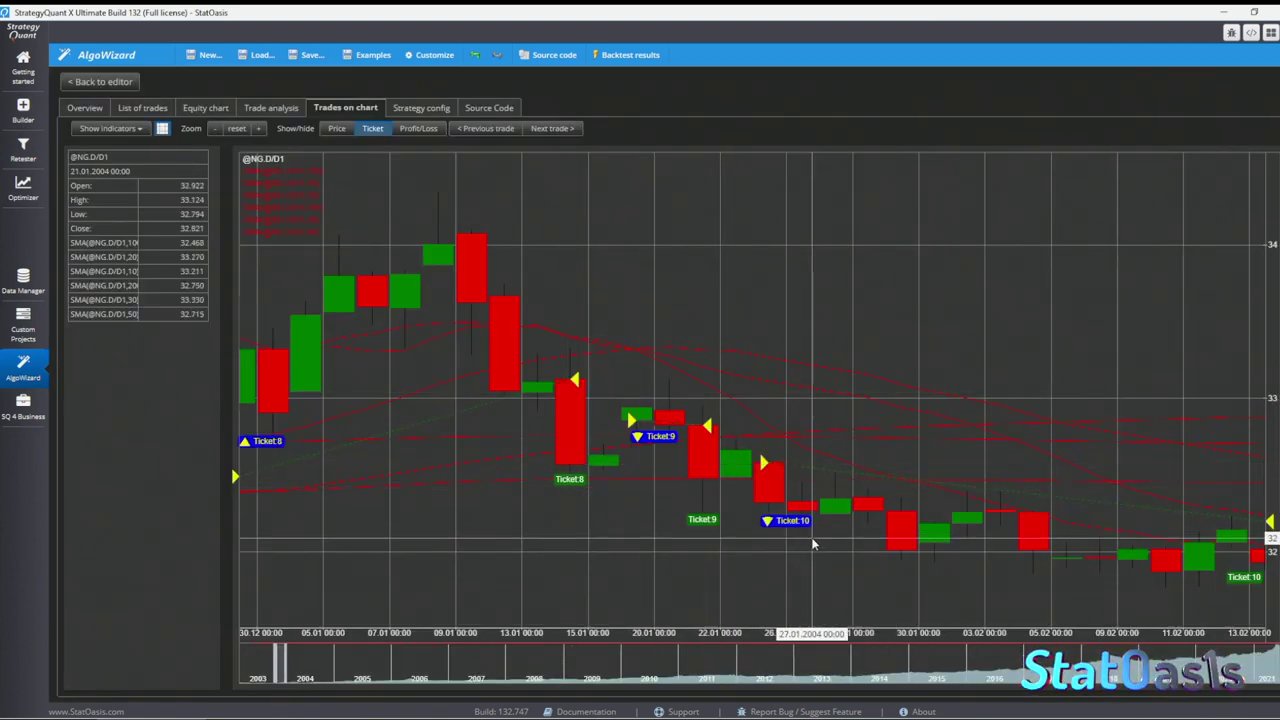
{"action": "left_click", "coordinate": [100, 81]}
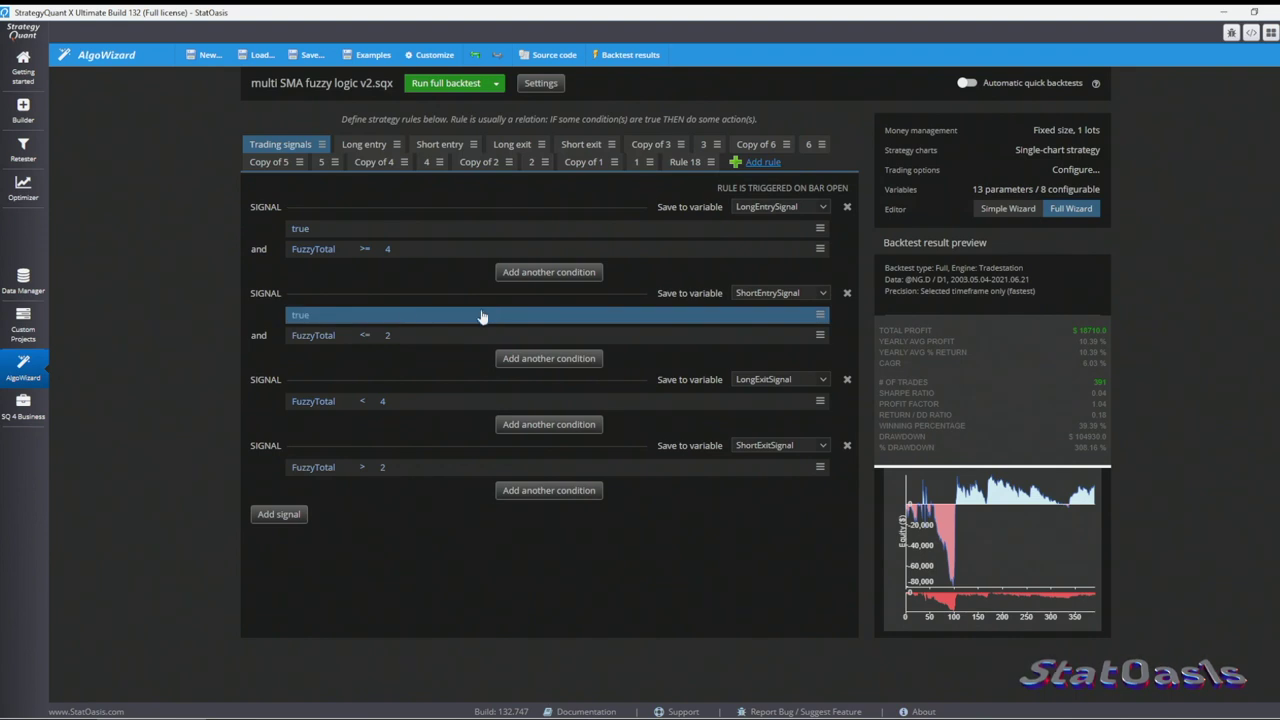
Disable short entries by setting the ShortEntrySignal Boolean condition to false, and run a full backtest of long trades only
{"action": "left_click", "coordinate": [381, 316]}
{"action": "left_click", "coordinate": [725, 330]}
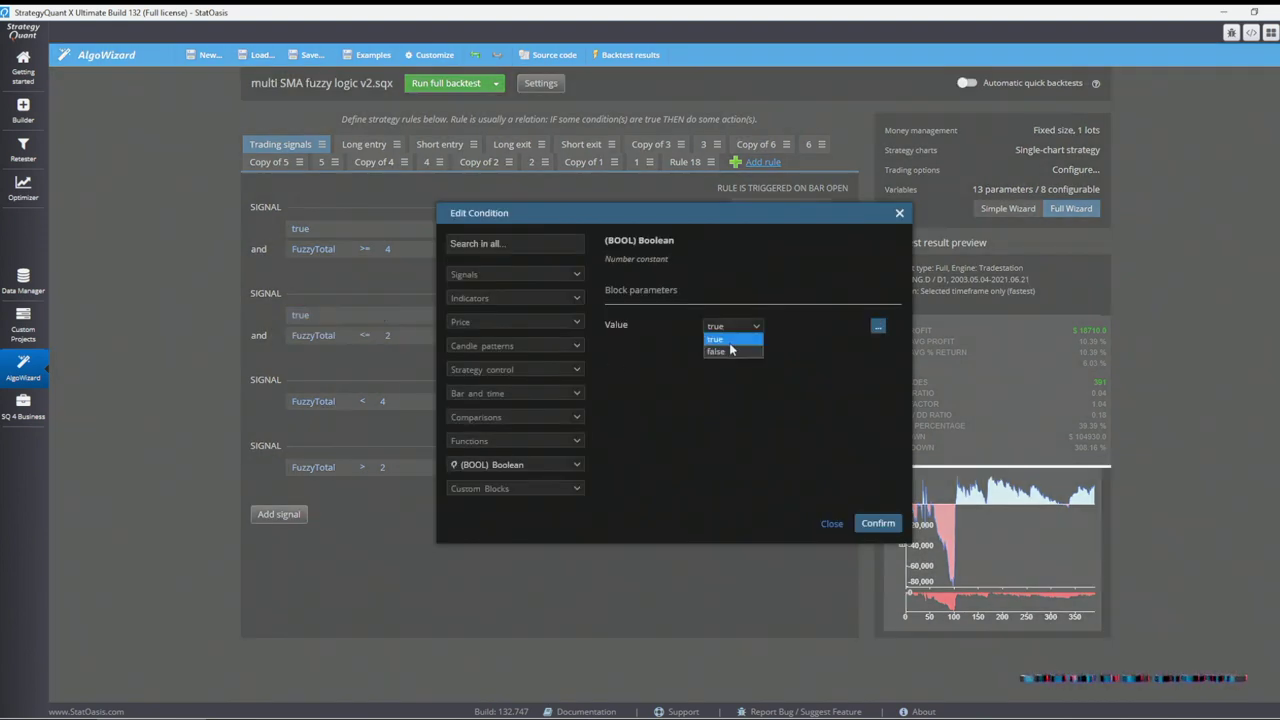
{"action": "left_click", "coordinate": [730, 352]}
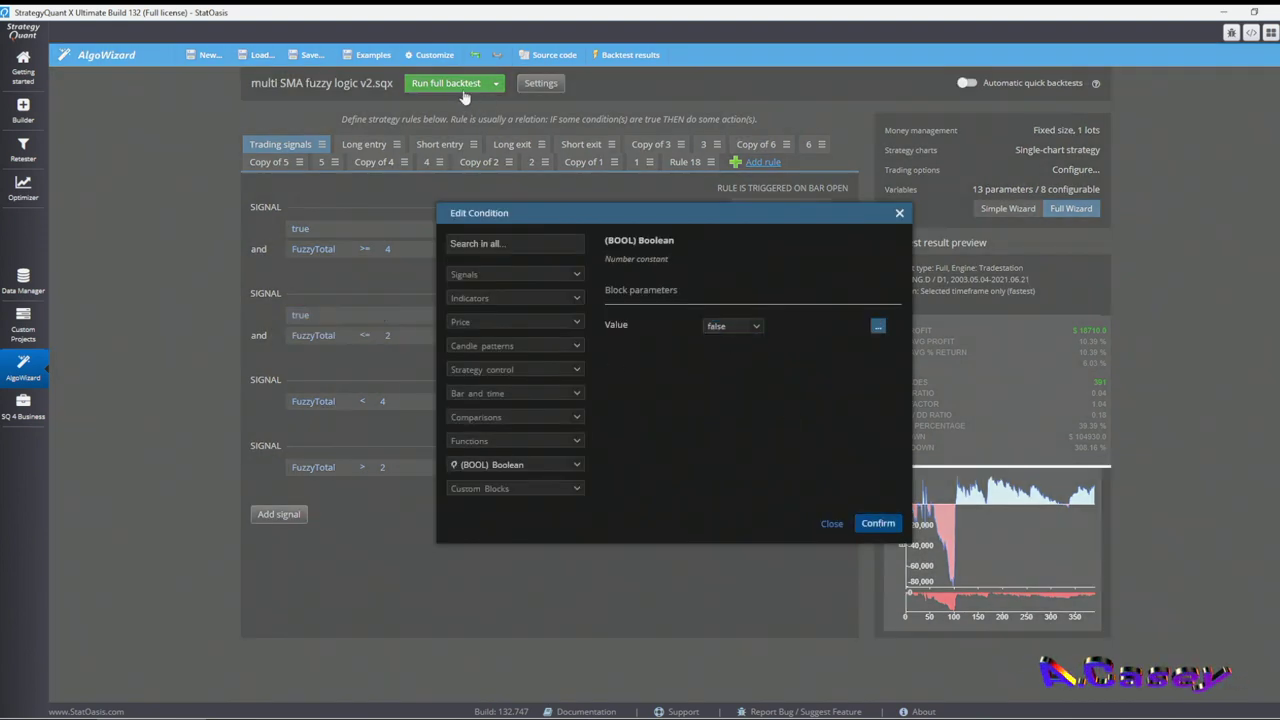
{"action": "key", "text": "Return"}
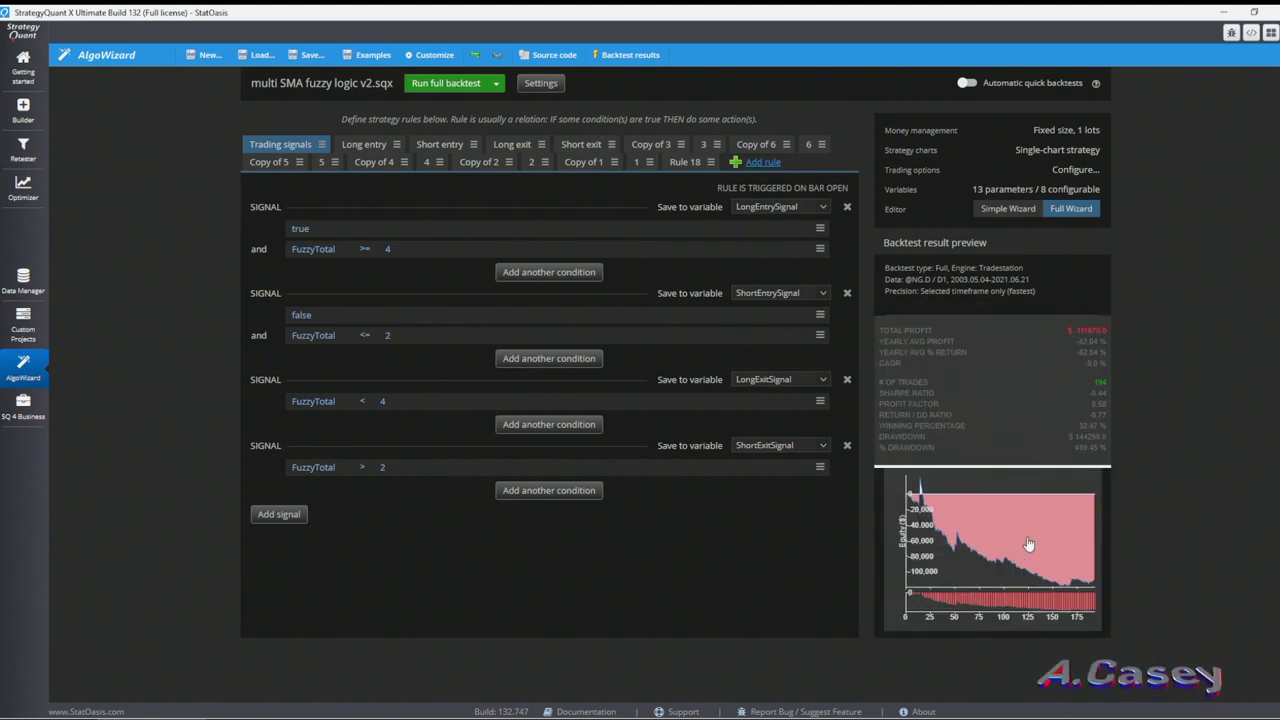
{"action": "left_click", "coordinate": [305, 240]}
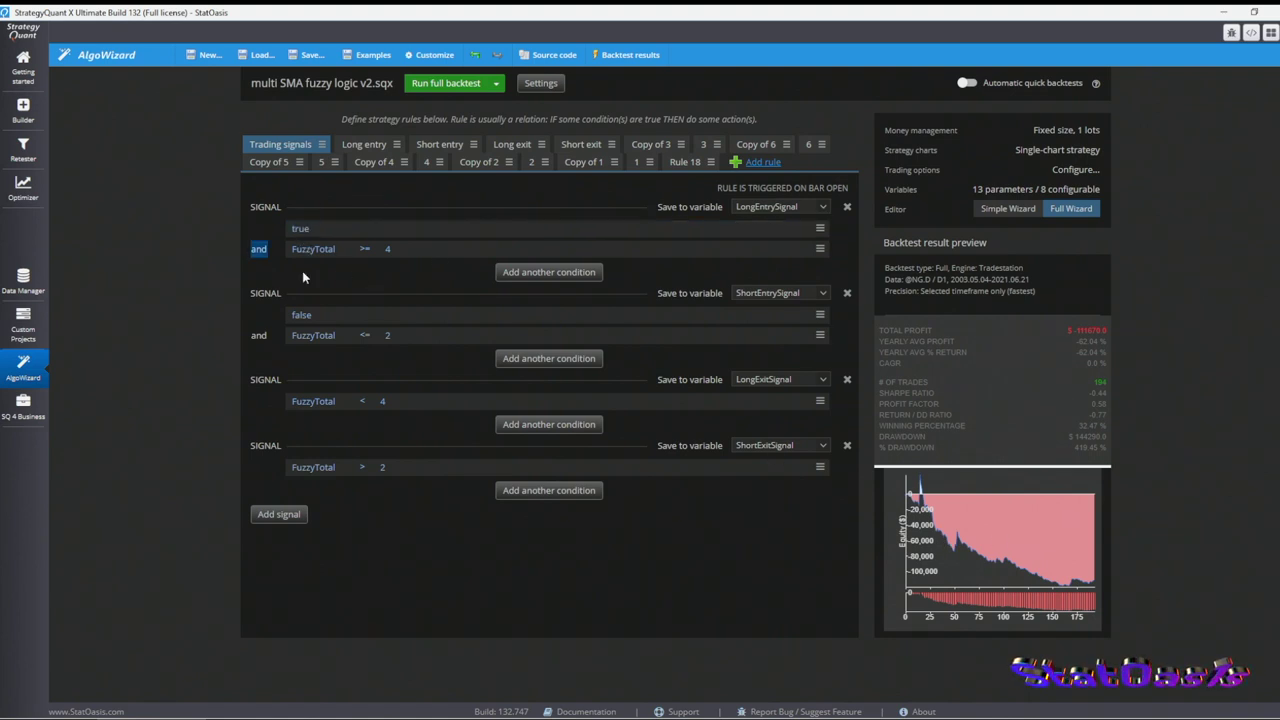
Examine the long-only trades on the chart from October 2003 to June 2004, comparing entries and exits with the SMA lines
{"action": "left_click", "coordinate": [980, 498]}
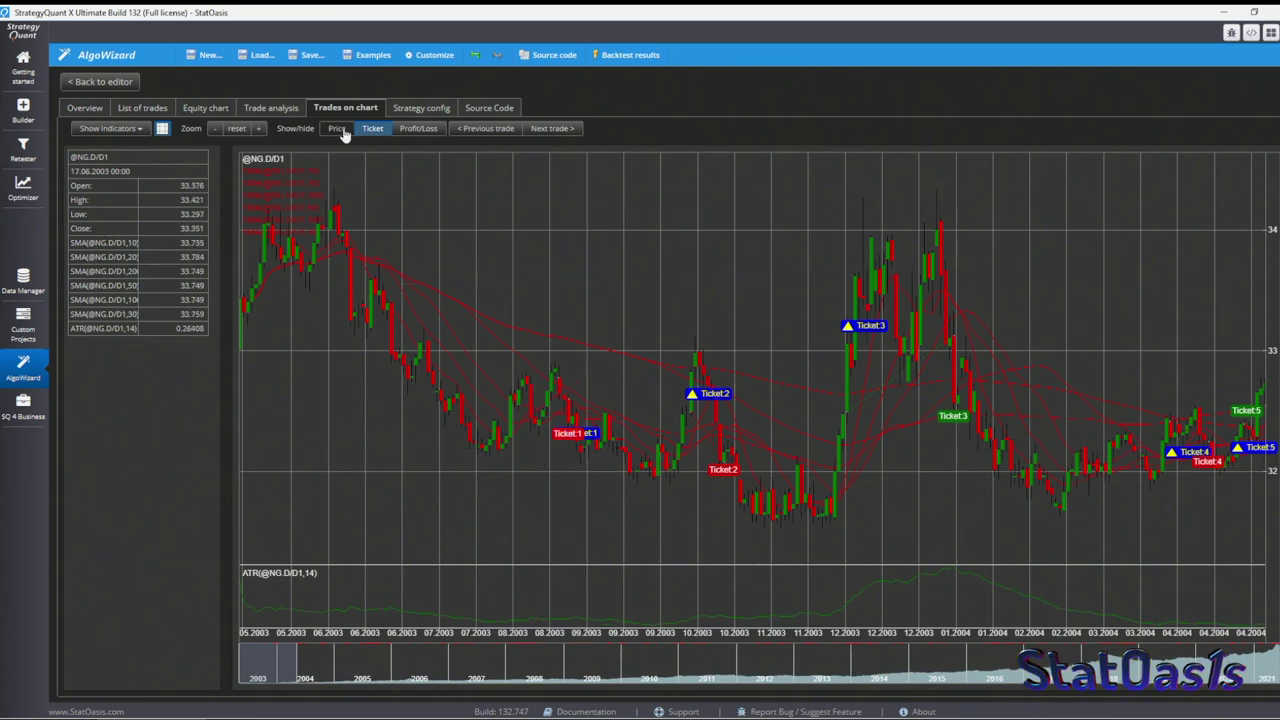
{"action": "left_click", "coordinate": [262, 131]}
{"action": "left_click", "coordinate": [262, 131]}
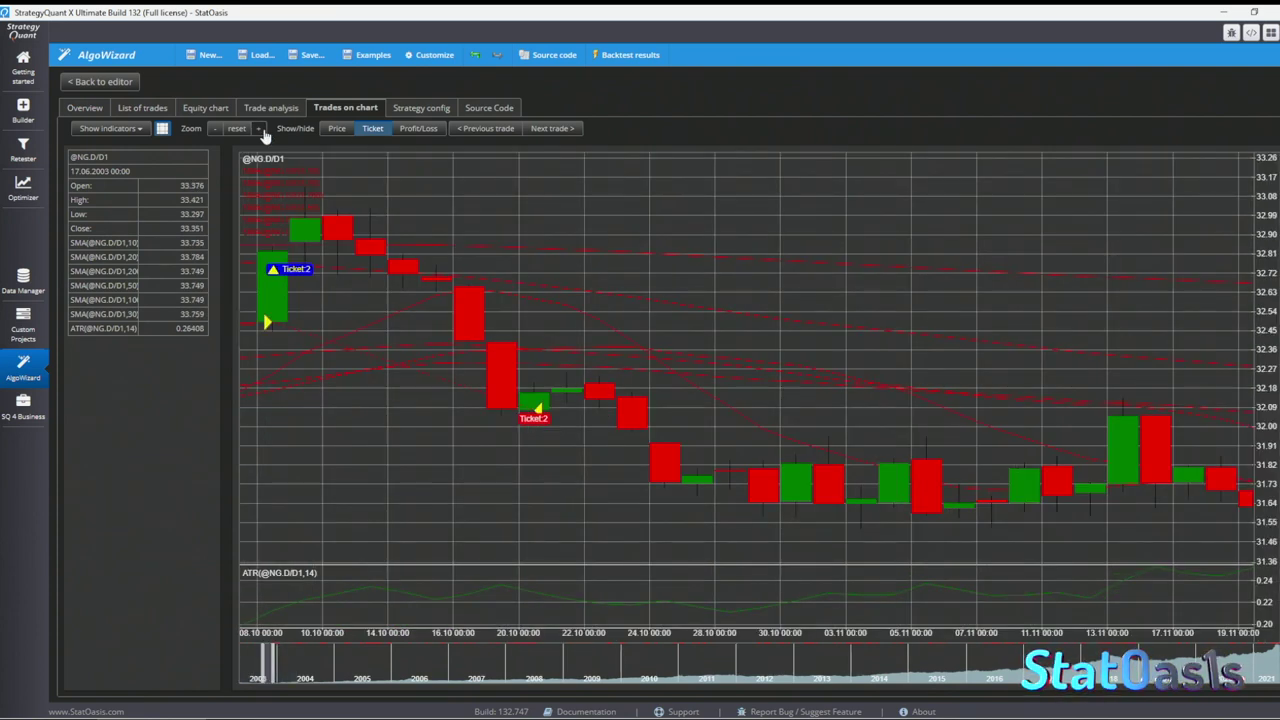
{"action": "left_click_drag", "start_coordinate": [1051, 531], "coordinate": [486, 531]}
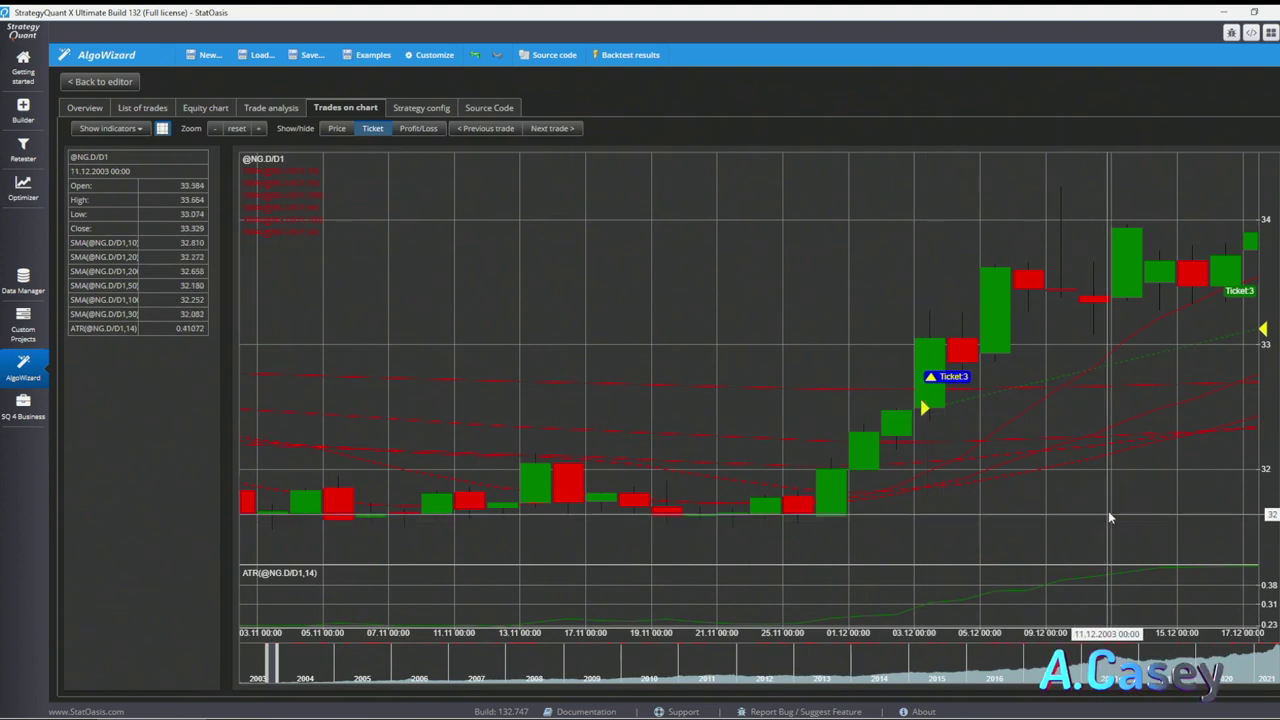
{"action": "left_click_drag", "start_coordinate": [1108, 514], "coordinate": [600, 514]}
{"action": "left_click_drag", "start_coordinate": [957, 514], "coordinate": [428, 524]}
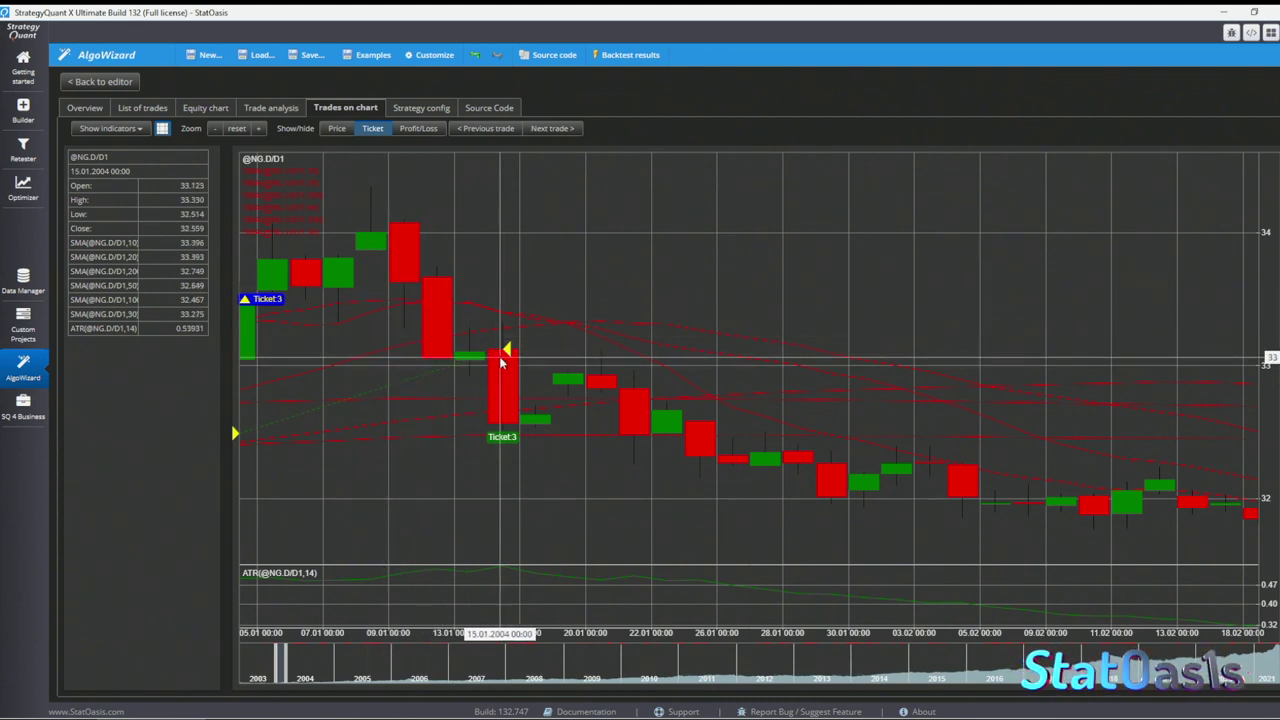
{"action": "scroll", "coordinate": [1094, 503], "scroll_direction": "down", "scroll_amount": 5}
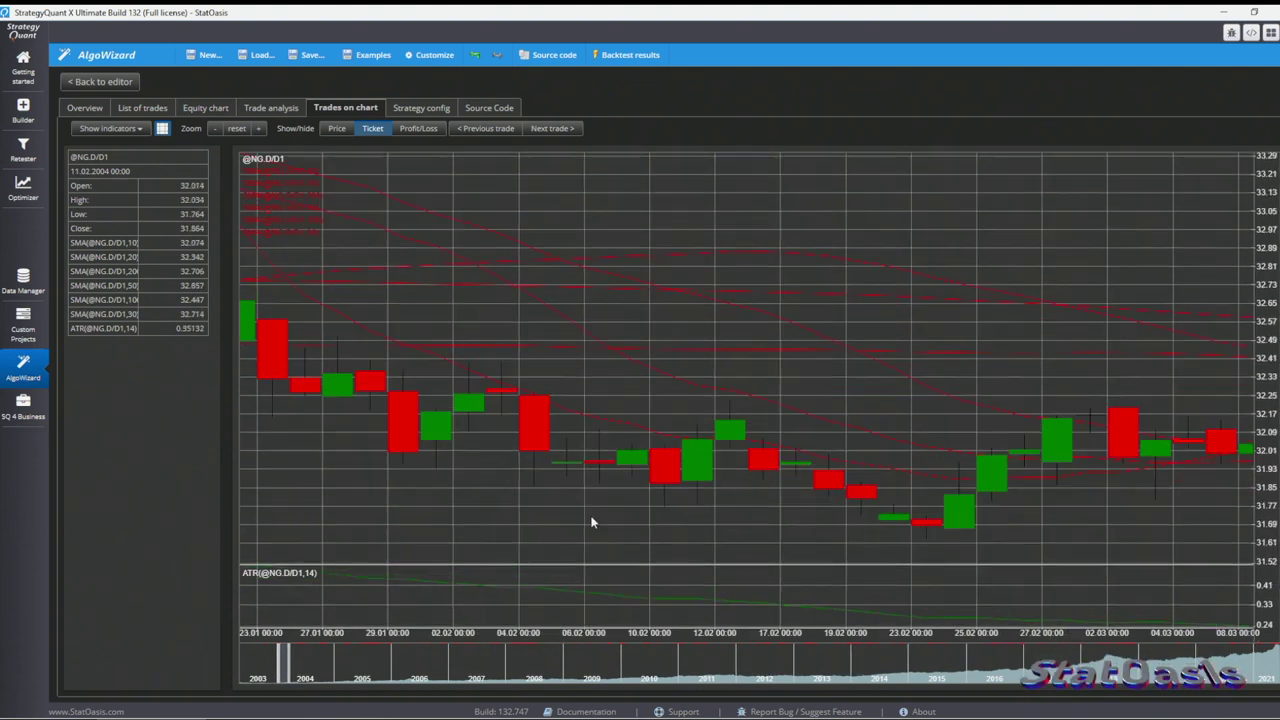
{"action": "scroll", "coordinate": [1018, 503], "scroll_direction": "down", "scroll_amount": 8}
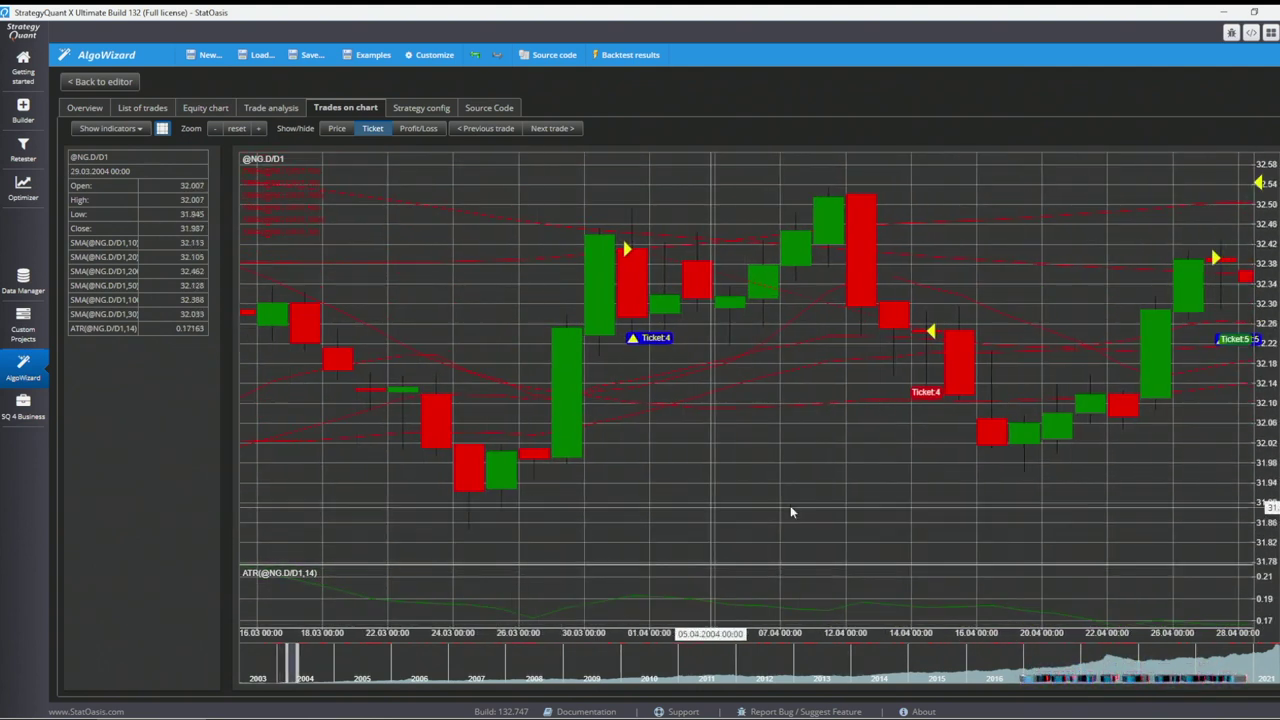
{"action": "left_click_drag", "start_coordinate": [926, 516], "coordinate": [627, 523]}
{"action": "left_click_drag", "start_coordinate": [947, 514], "coordinate": [703, 523]}
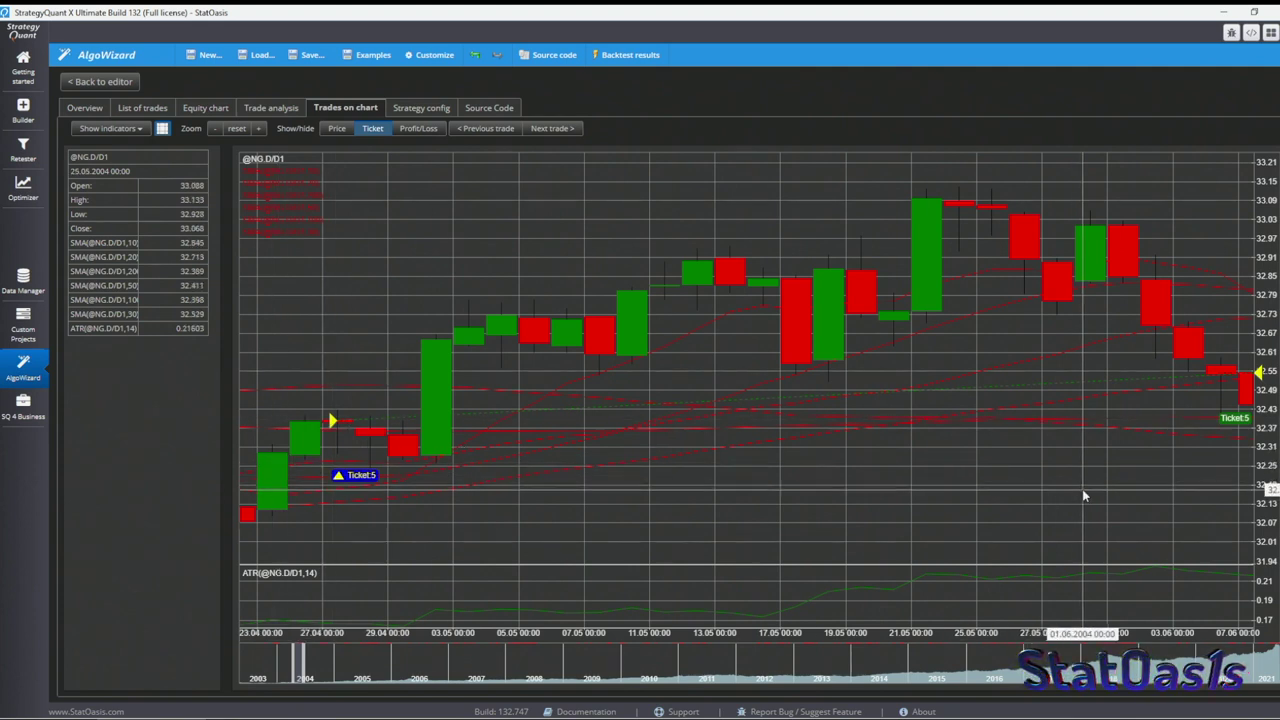
{"action": "left_click_drag", "start_coordinate": [1080, 491], "coordinate": [571, 491]}
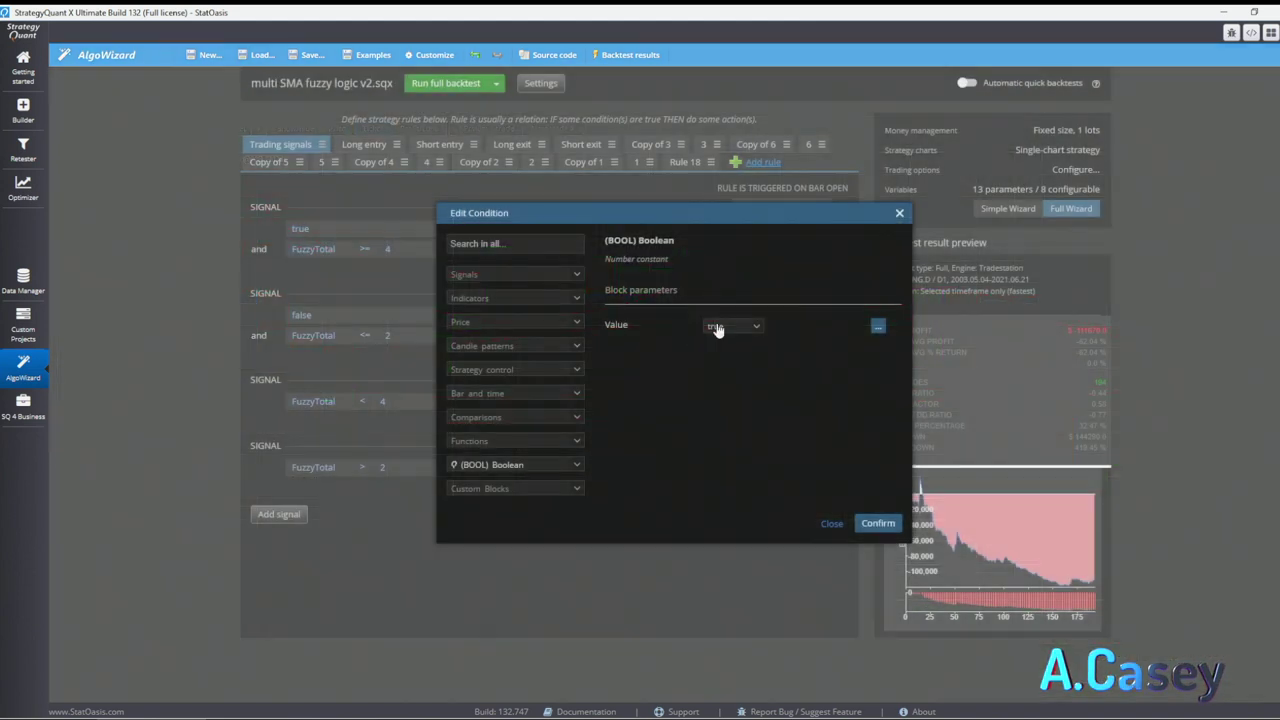
Set the LongEntrySignal Boolean to false and the ShortEntrySignal Boolean to true, and run a full backtest of short trades only
{"action": "left_click", "coordinate": [730, 326]}
{"action": "left_click", "coordinate": [728, 347]}
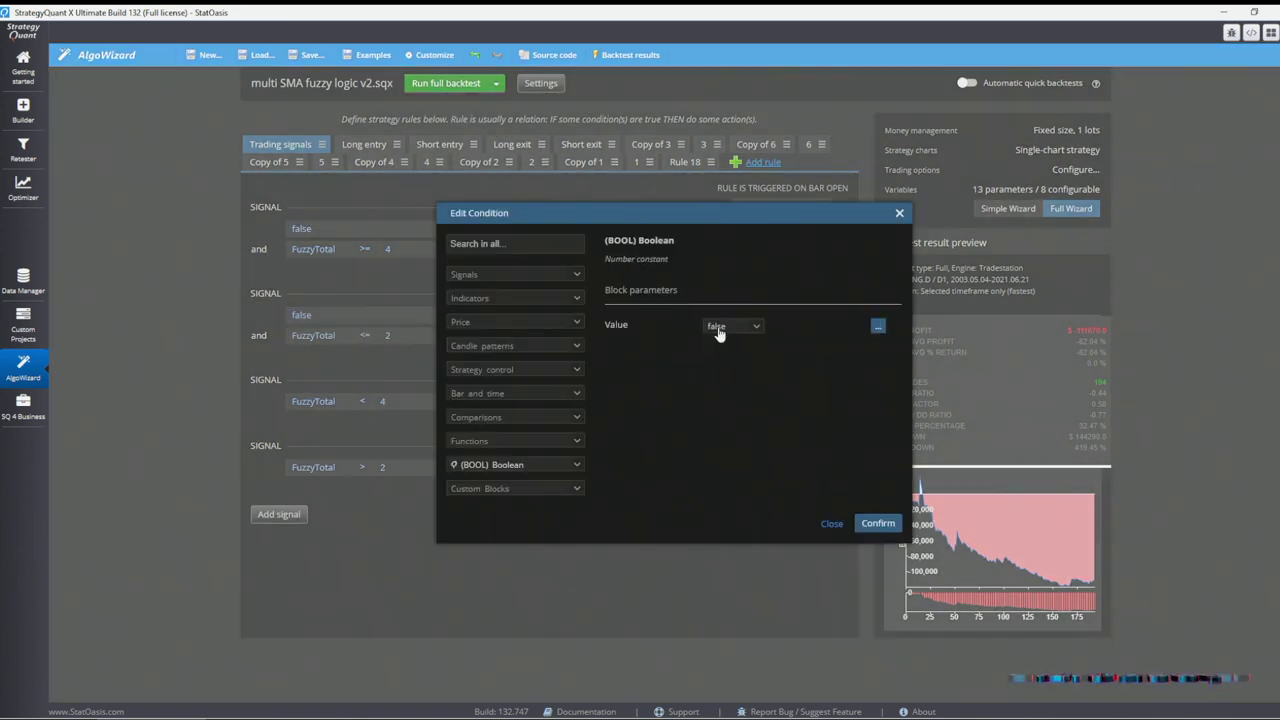
{"action": "left_click", "coordinate": [718, 330]}
{"action": "left_click", "coordinate": [725, 339]}
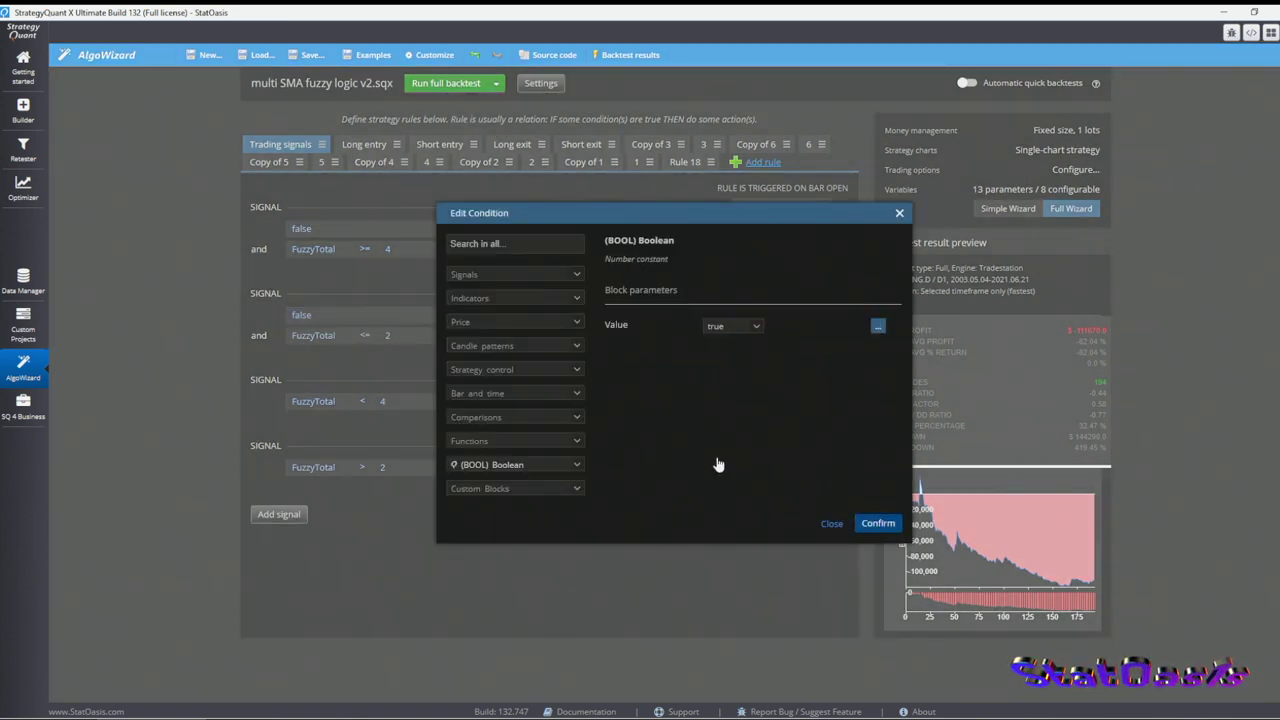
{"action": "key", "text": "Return"}
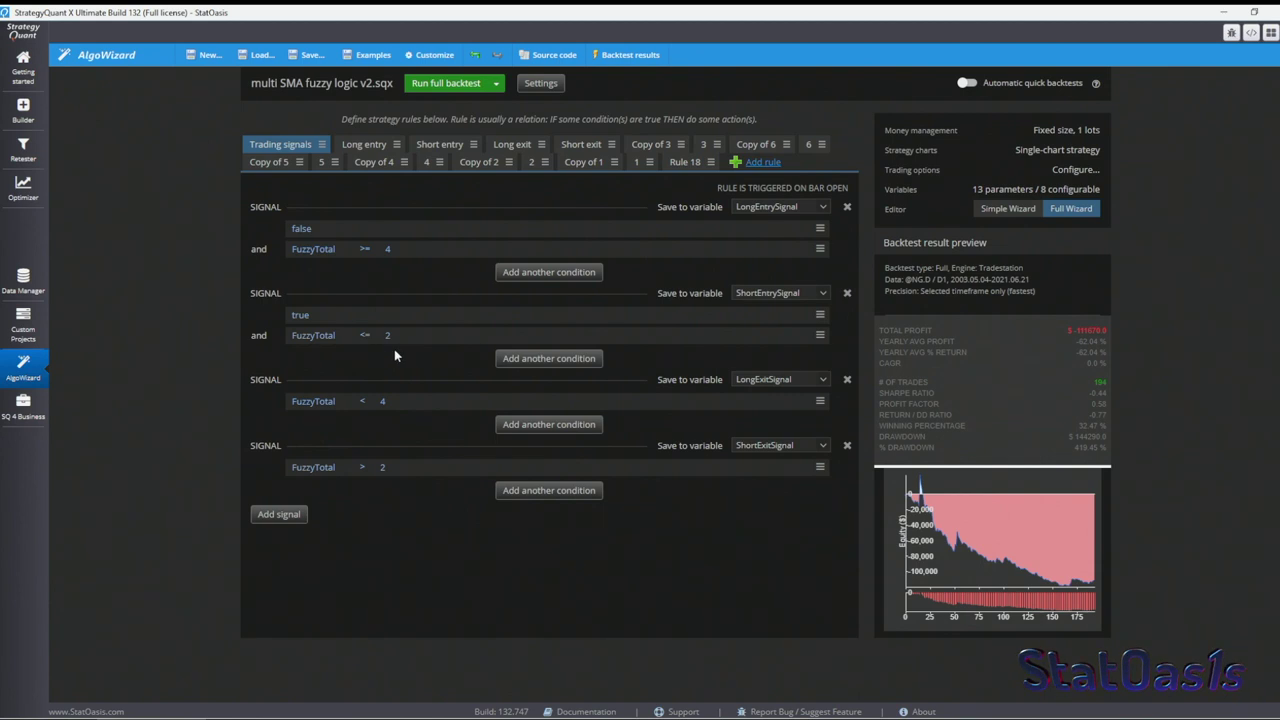
{"action": "left_click", "coordinate": [387, 340]}
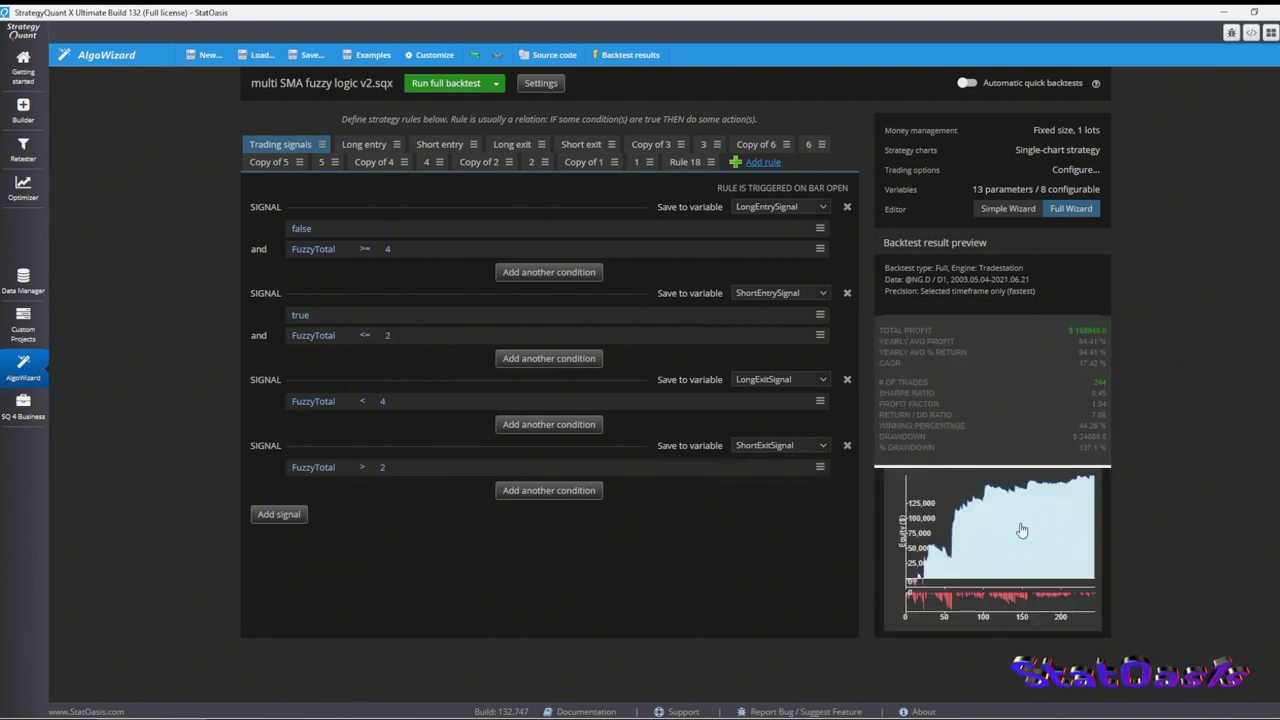
Examine the short-only trades on the chart for October to December 2003, comparing entries and exits with the SMA lines
{"action": "left_click", "coordinate": [1028, 527]}
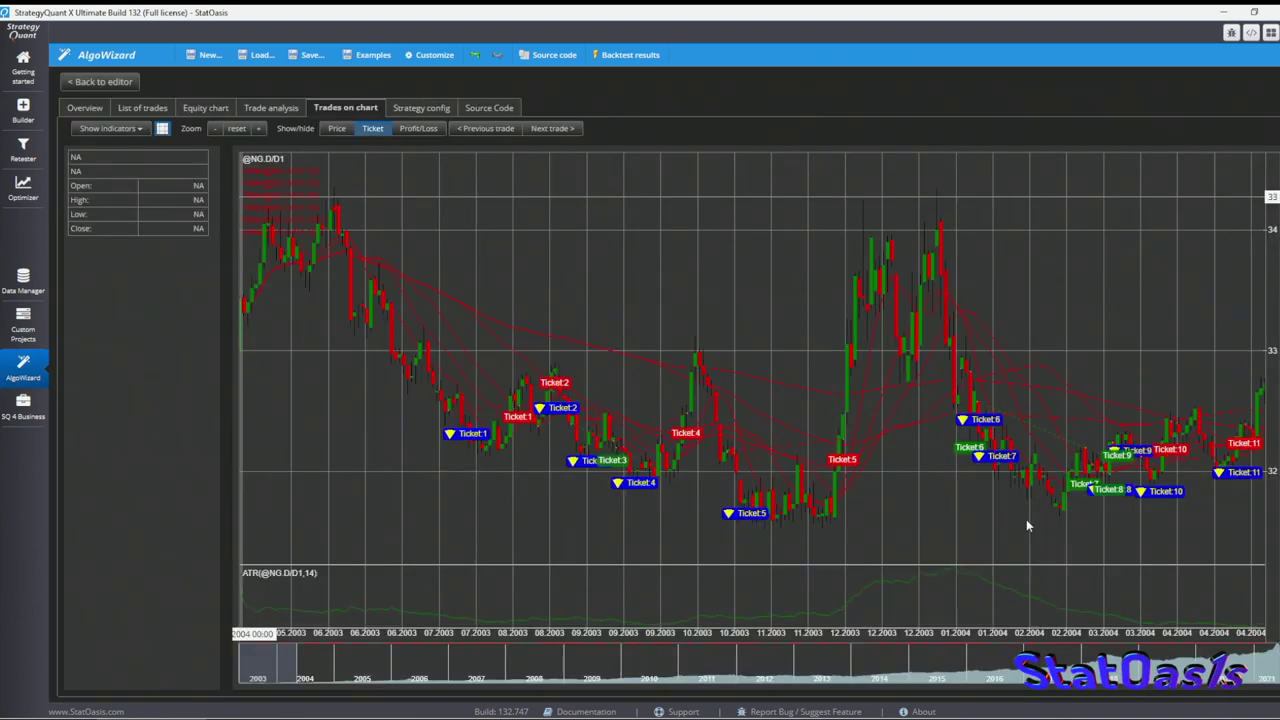
{"action": "left_click", "coordinate": [258, 129]}
{"action": "left_click", "coordinate": [258, 129]}
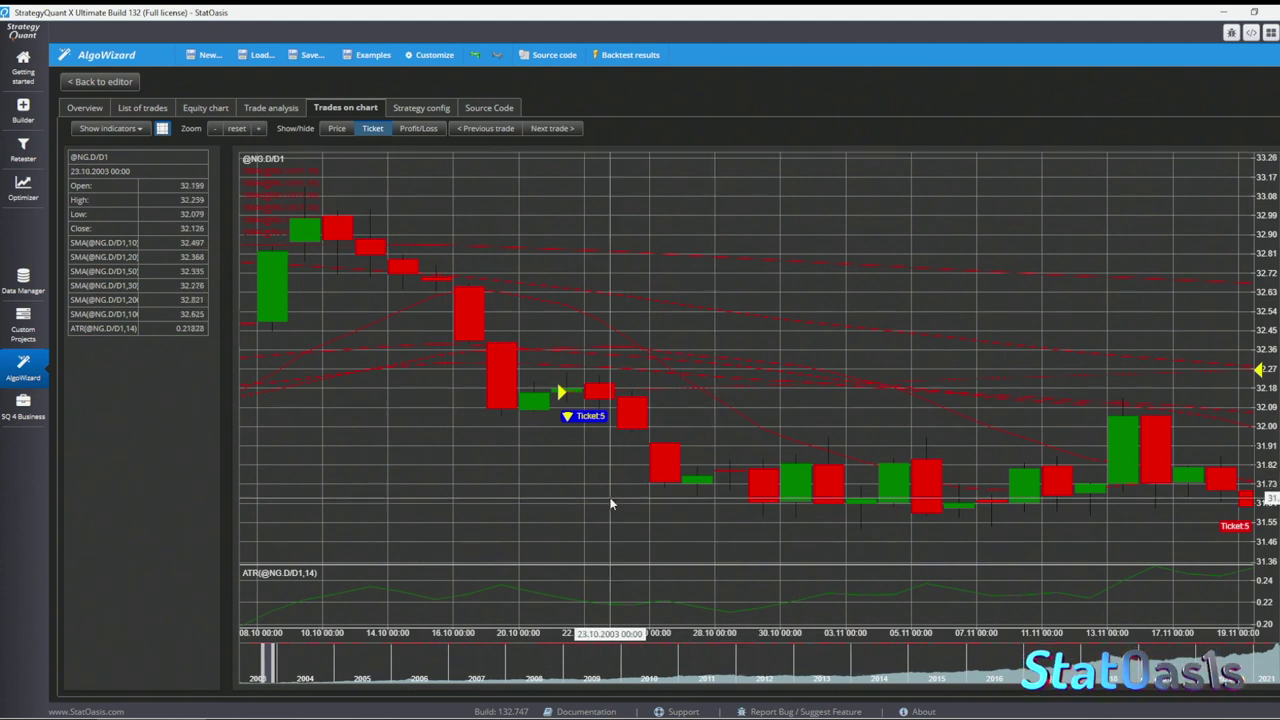
{"action": "left_click_drag", "start_coordinate": [614, 508], "coordinate": [313, 497]}
{"action": "scroll", "coordinate": [313, 497], "scroll_direction": "down", "scroll_amount": 5}
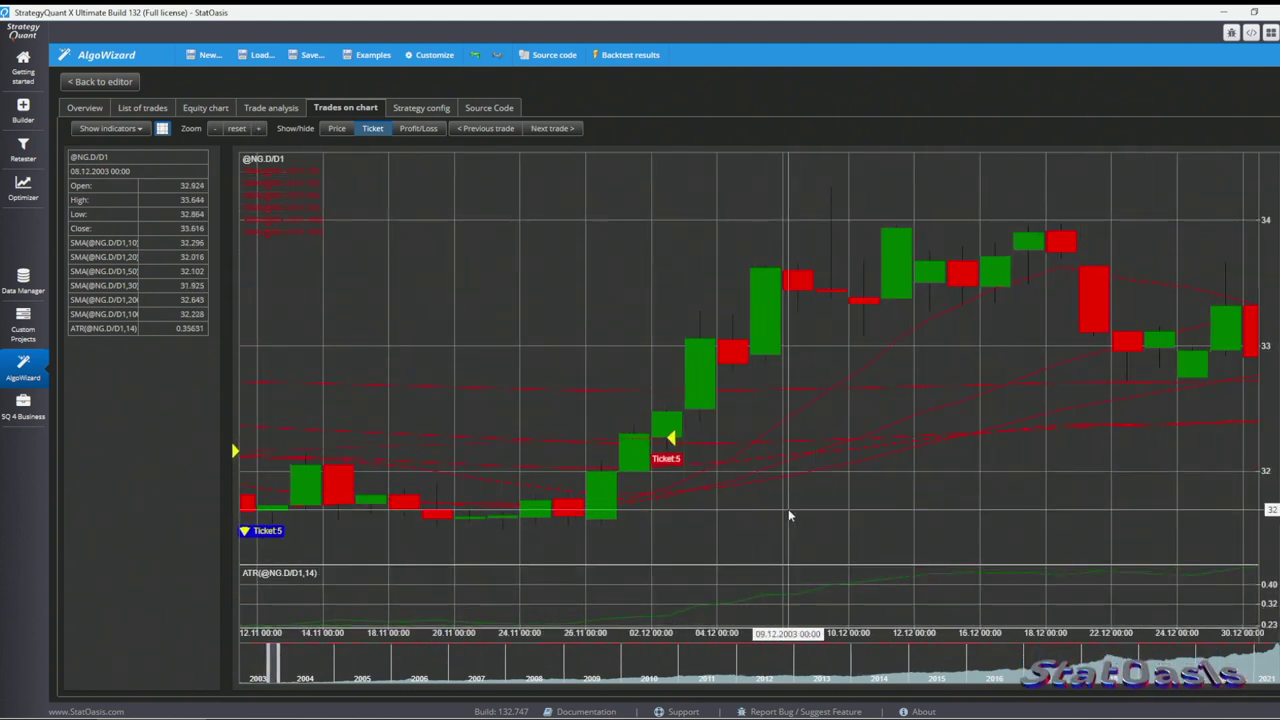
Examine the short-only trades on the chart from January to July 2004, comparing entries and exits with the SMA lines
{"action": "scroll", "coordinate": [788, 509], "scroll_direction": "down", "scroll_amount": 9}
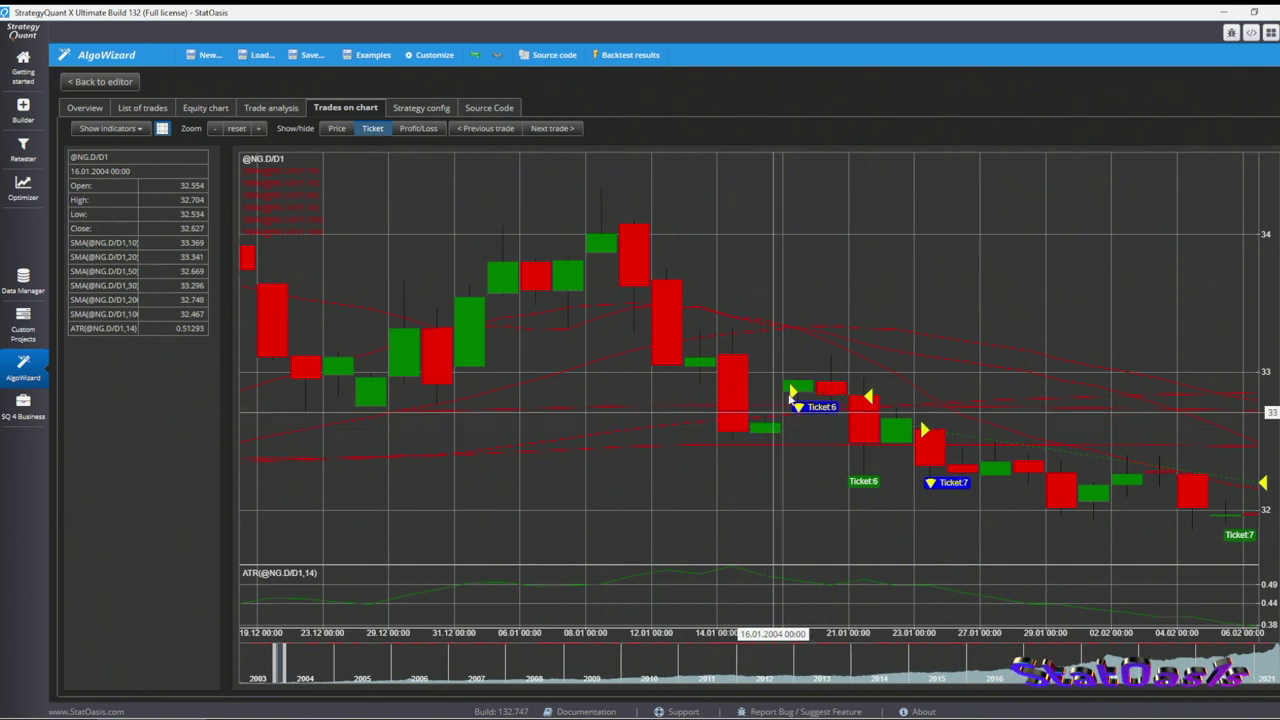
{"action": "left_click_drag", "start_coordinate": [1097, 521], "coordinate": [537, 510]}
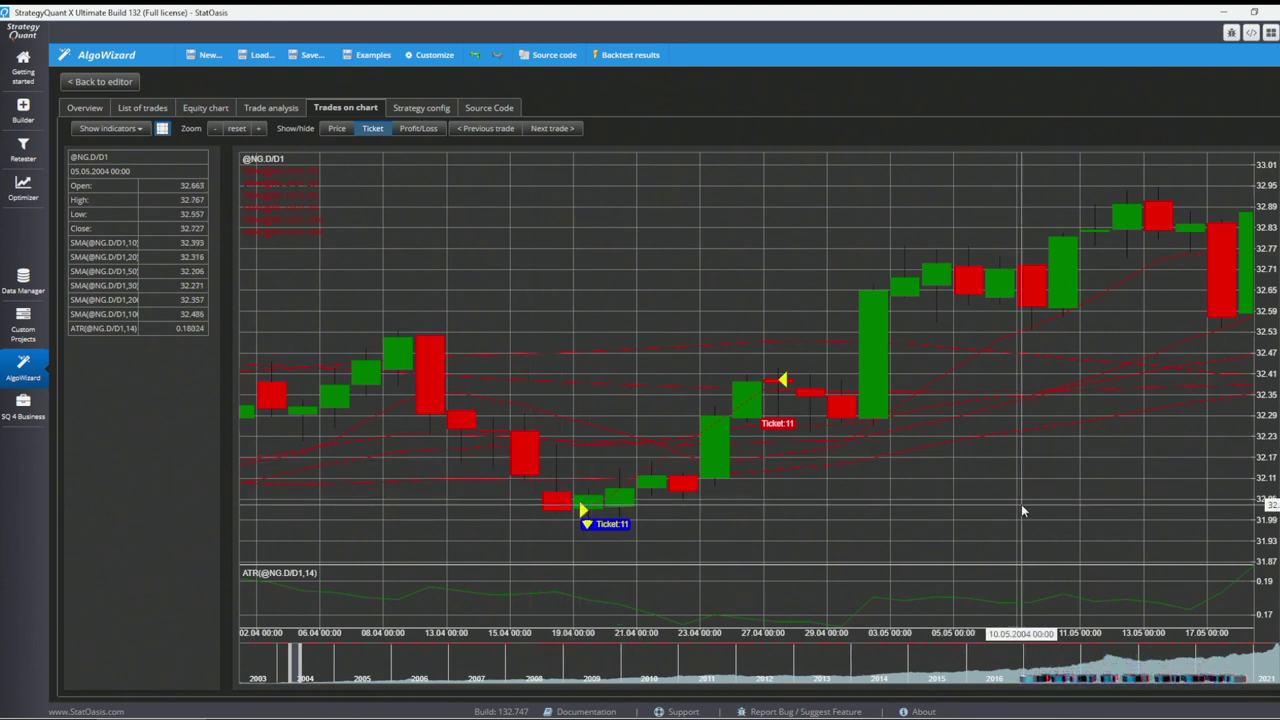
{"action": "scroll", "coordinate": [1022, 511], "scroll_direction": "down", "scroll_amount": 10}
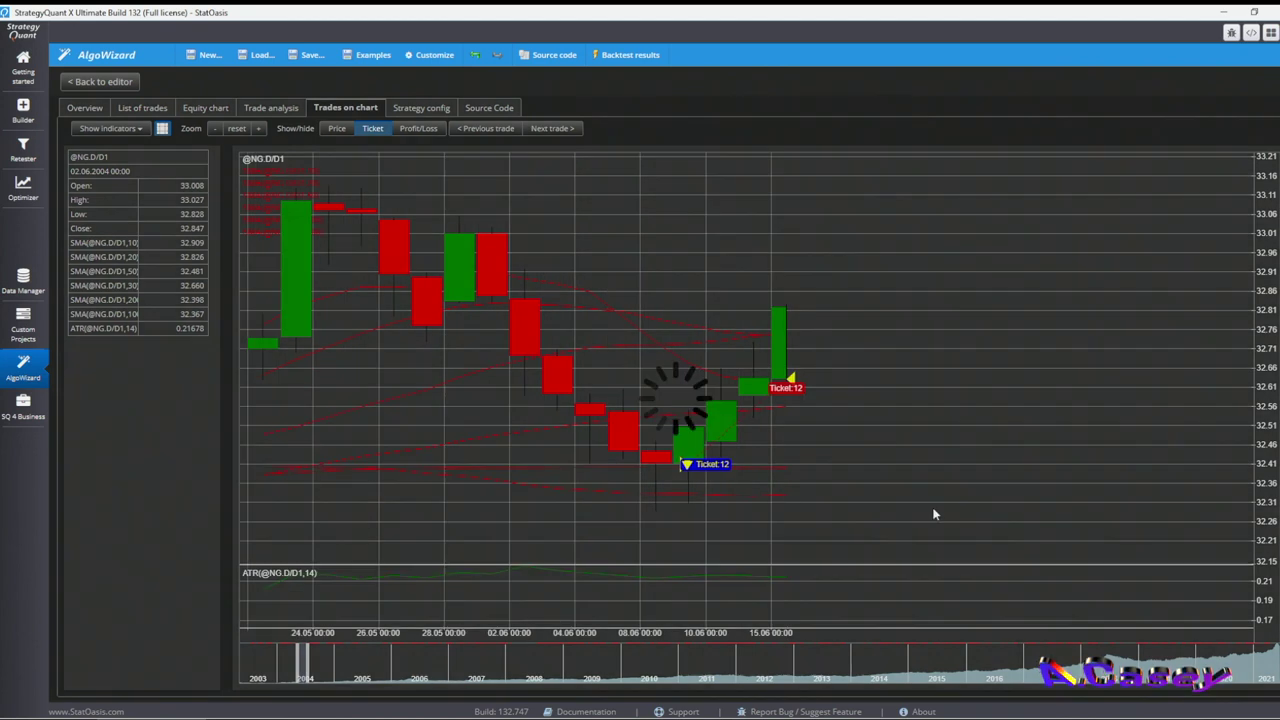
{"action": "left_click_drag", "start_coordinate": [863, 540], "coordinate": [732, 555]}
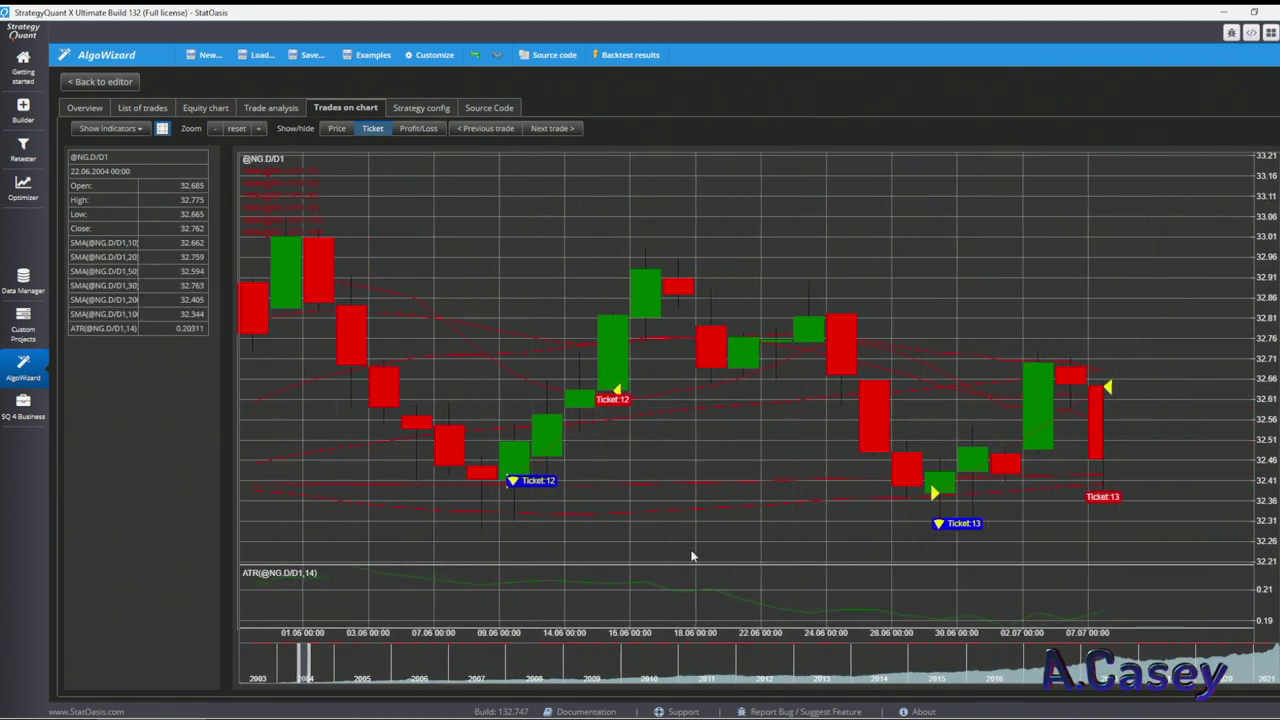
{"action": "scroll", "coordinate": [838, 527], "scroll_direction": "down", "scroll_amount": 10}
{"action": "left_click_drag", "start_coordinate": [969, 530], "coordinate": [550, 519]}
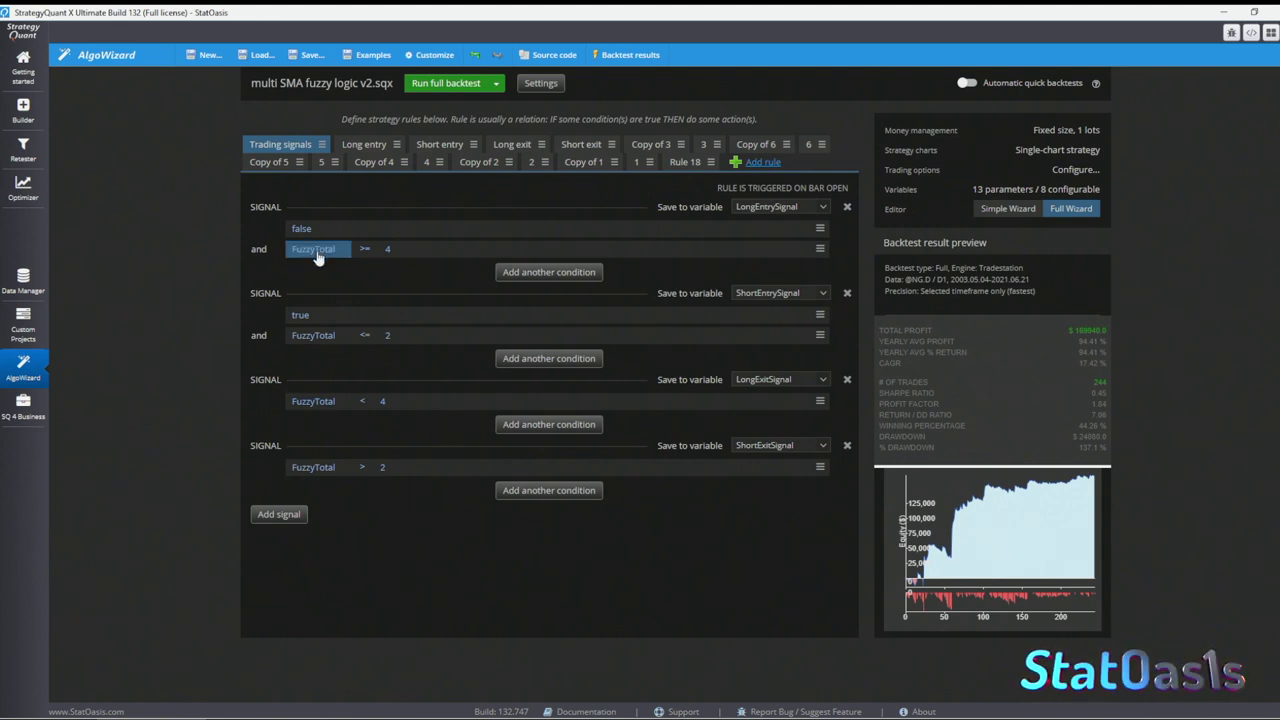
Set the Boolean condition of LongEntrySignal to true, so both long and short entries are enabled
{"action": "left_click", "coordinate": [318, 230]}
{"action": "left_click", "coordinate": [710, 327]}
{"action": "left_click", "coordinate": [722, 339]}
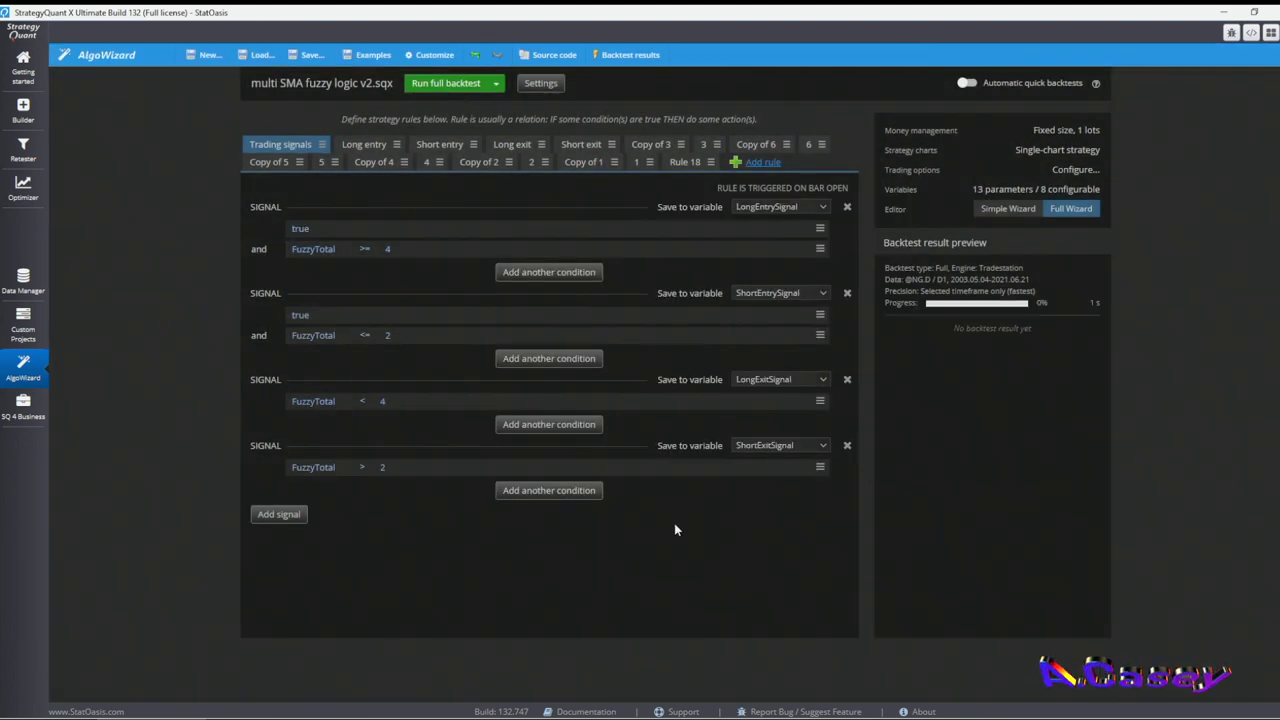
{"action": "left_click", "coordinate": [541, 84]}
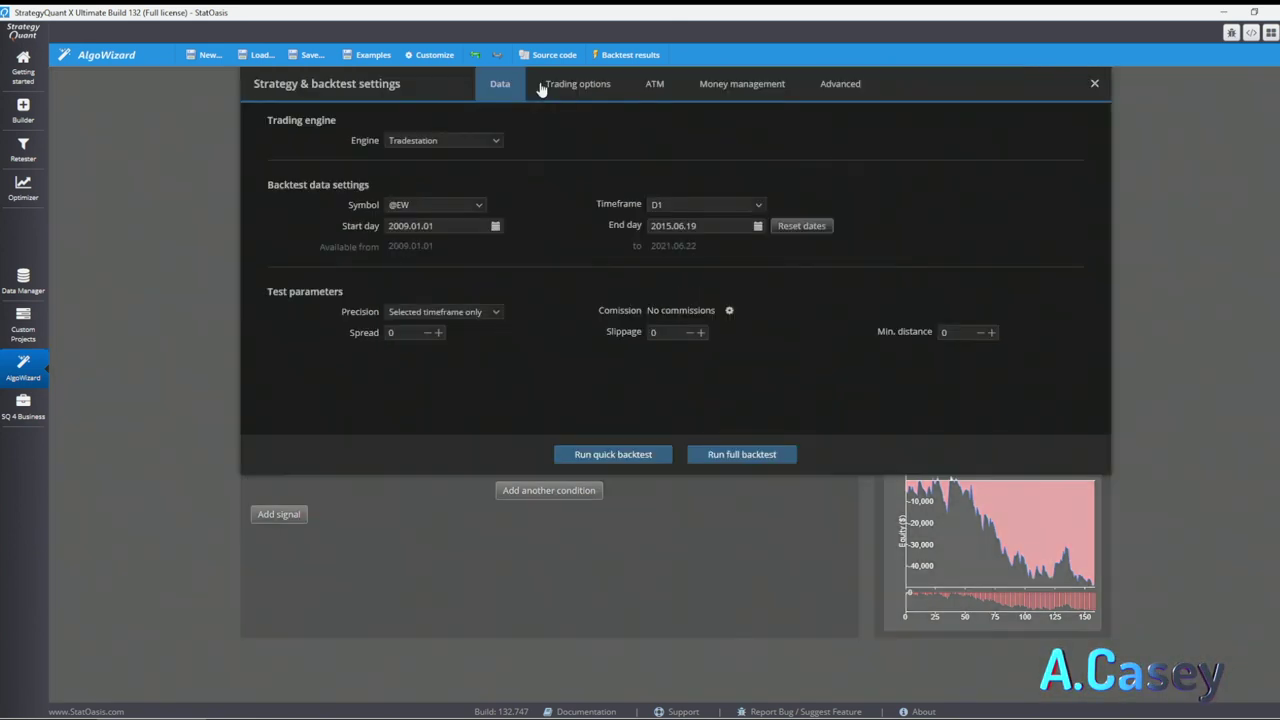
{"action": "left_click", "coordinate": [719, 206]}
{"action": "left_click", "coordinate": [705, 303]}
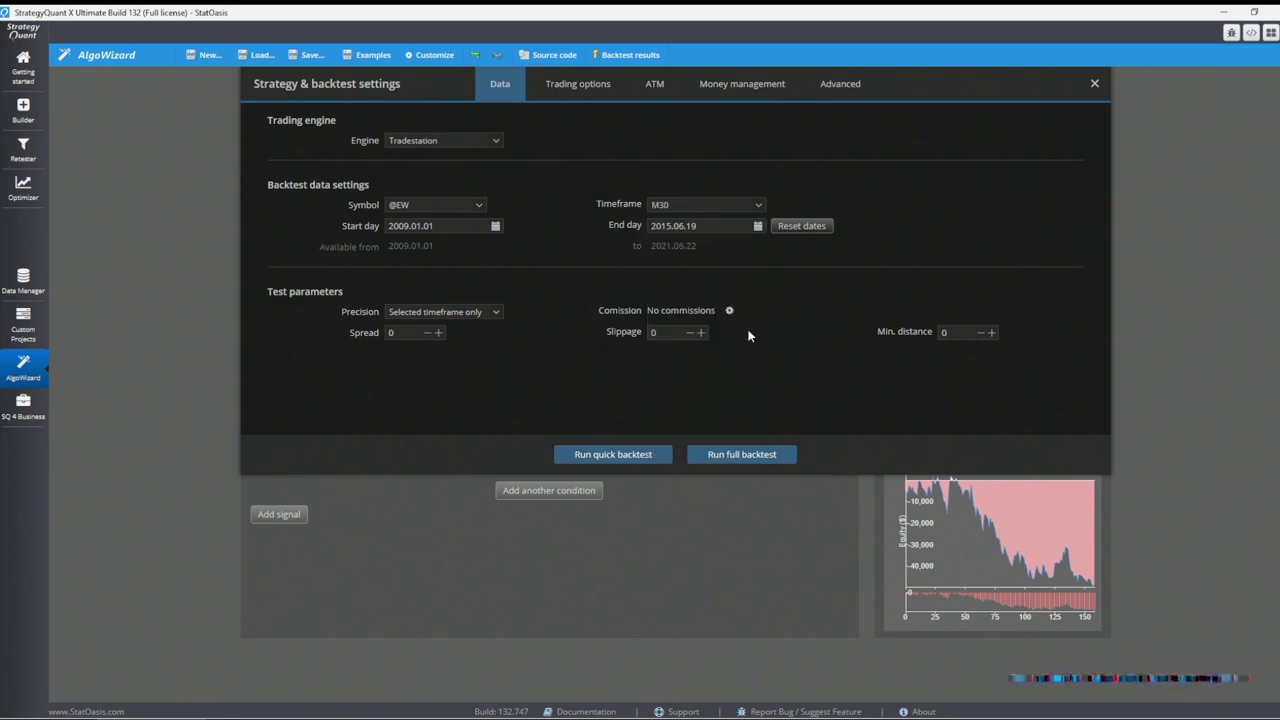
{"action": "left_click", "coordinate": [742, 454]}
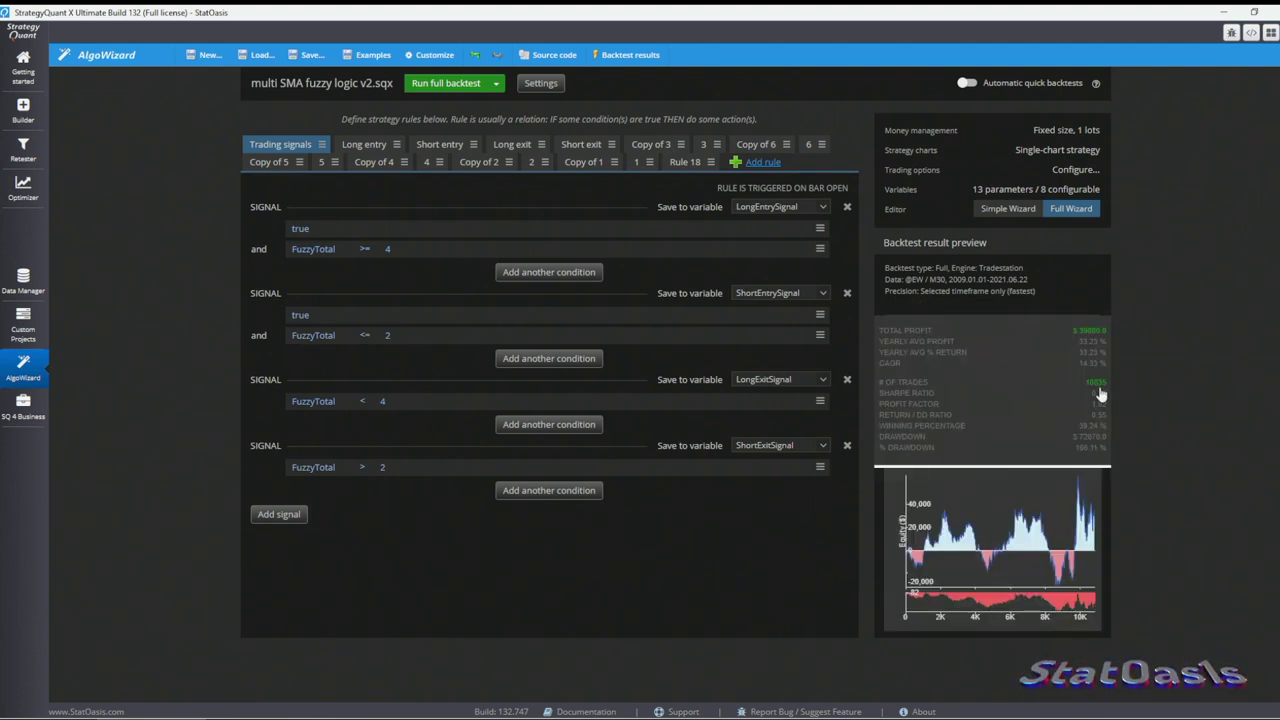
{"action": "left_click", "coordinate": [1012, 545]}
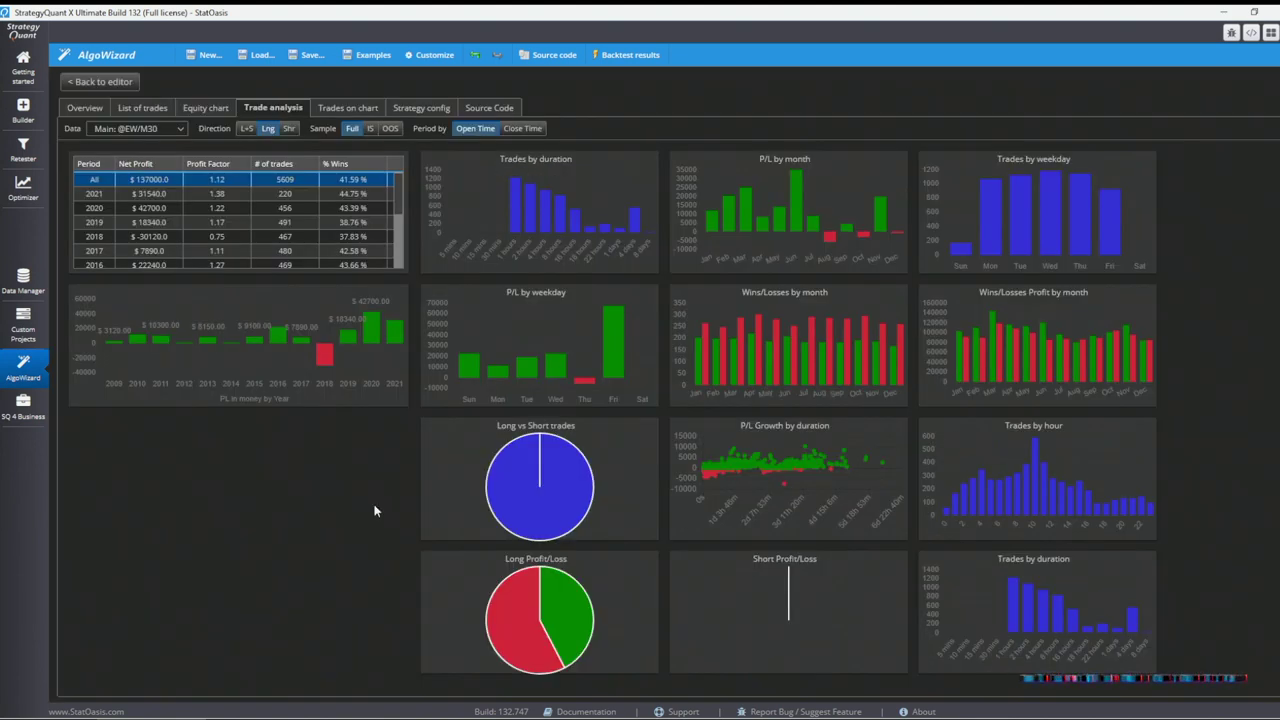
{"action": "left_click", "coordinate": [288, 129]}
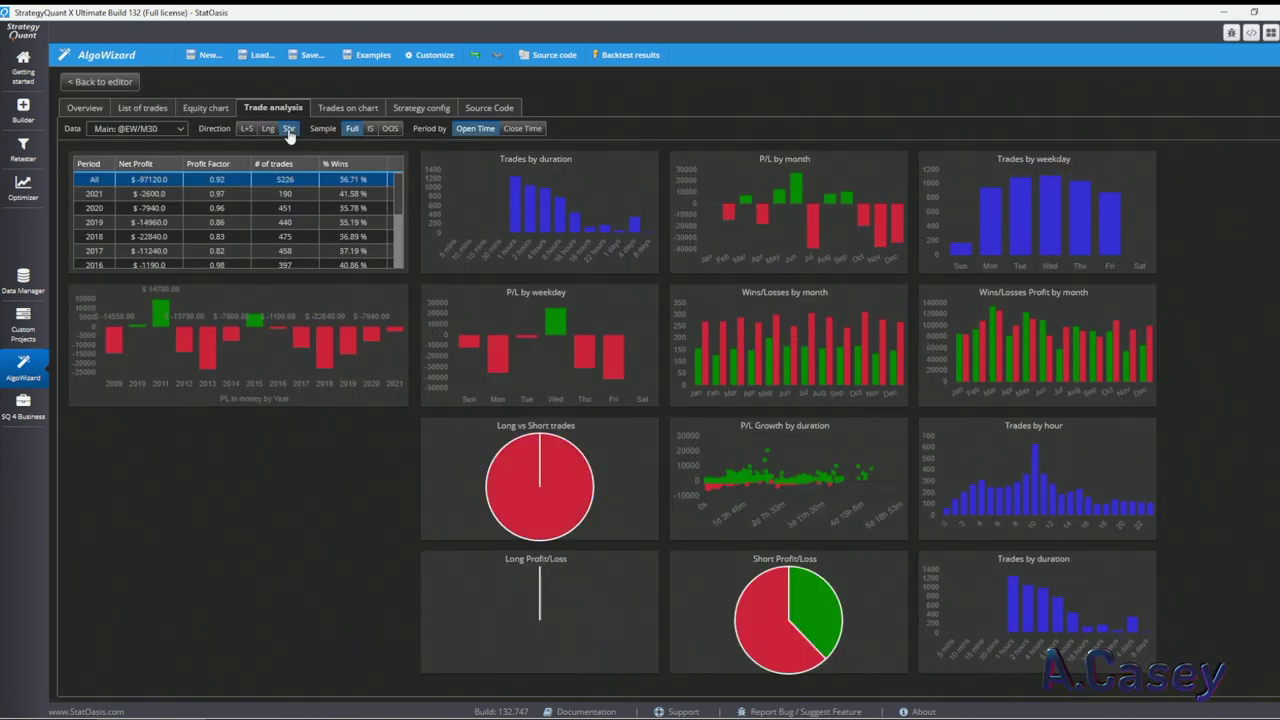
{"action": "left_click", "coordinate": [268, 128]}
{"action": "left_click", "coordinate": [66, 81]}
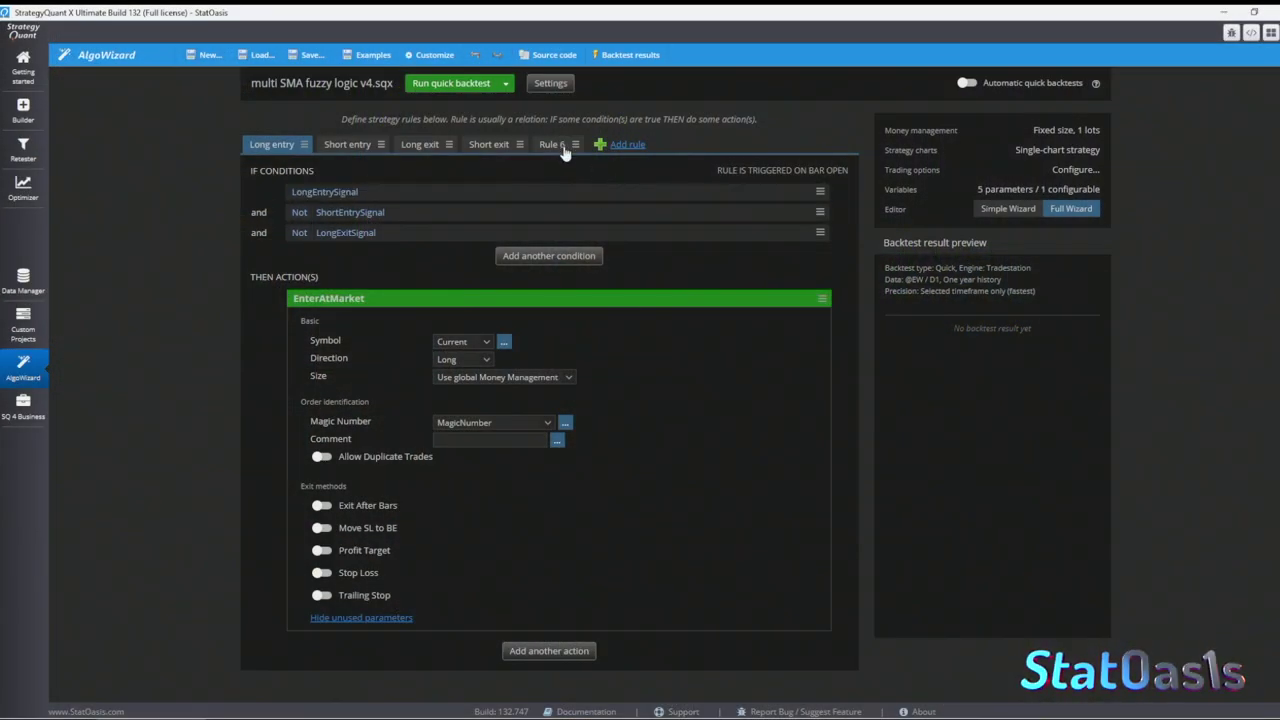
Try adding another Fuzzy Logic Signals rule triggered on bar open beside Rule 6, and delete the added rule
{"action": "left_click", "coordinate": [553, 145]}
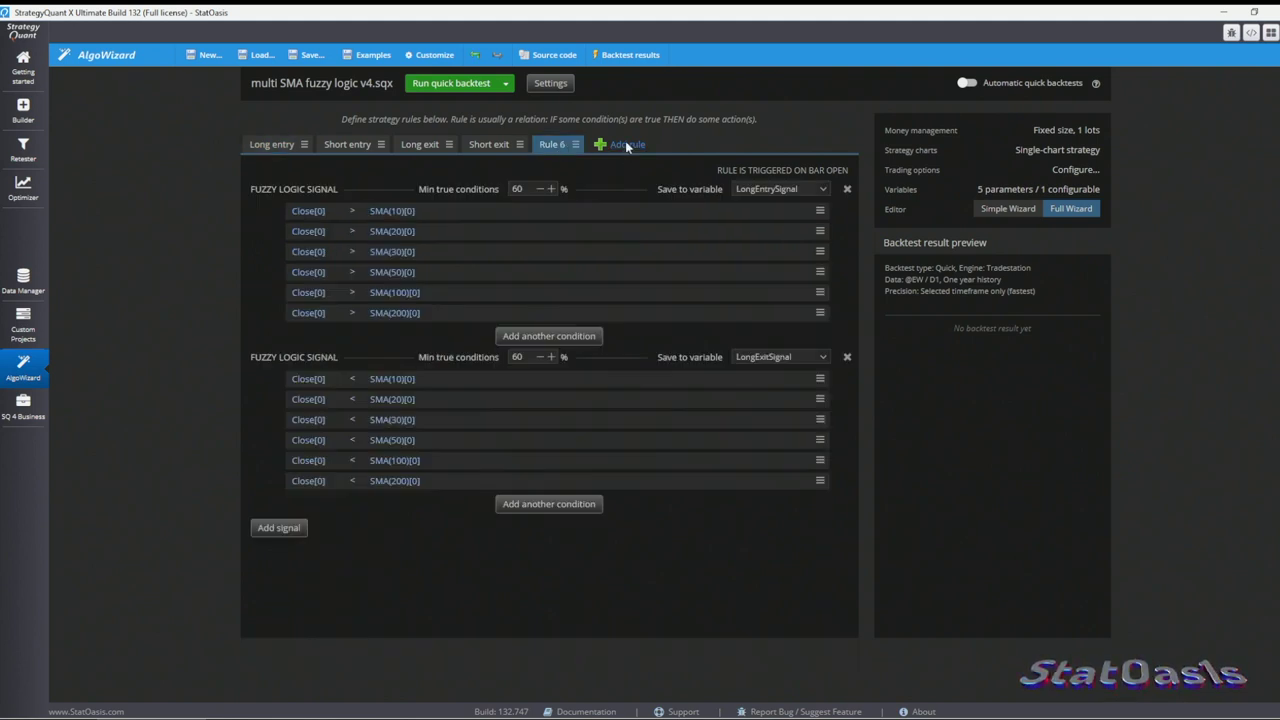
{"action": "left_click", "coordinate": [626, 145]}
{"action": "left_click", "coordinate": [557, 333]}
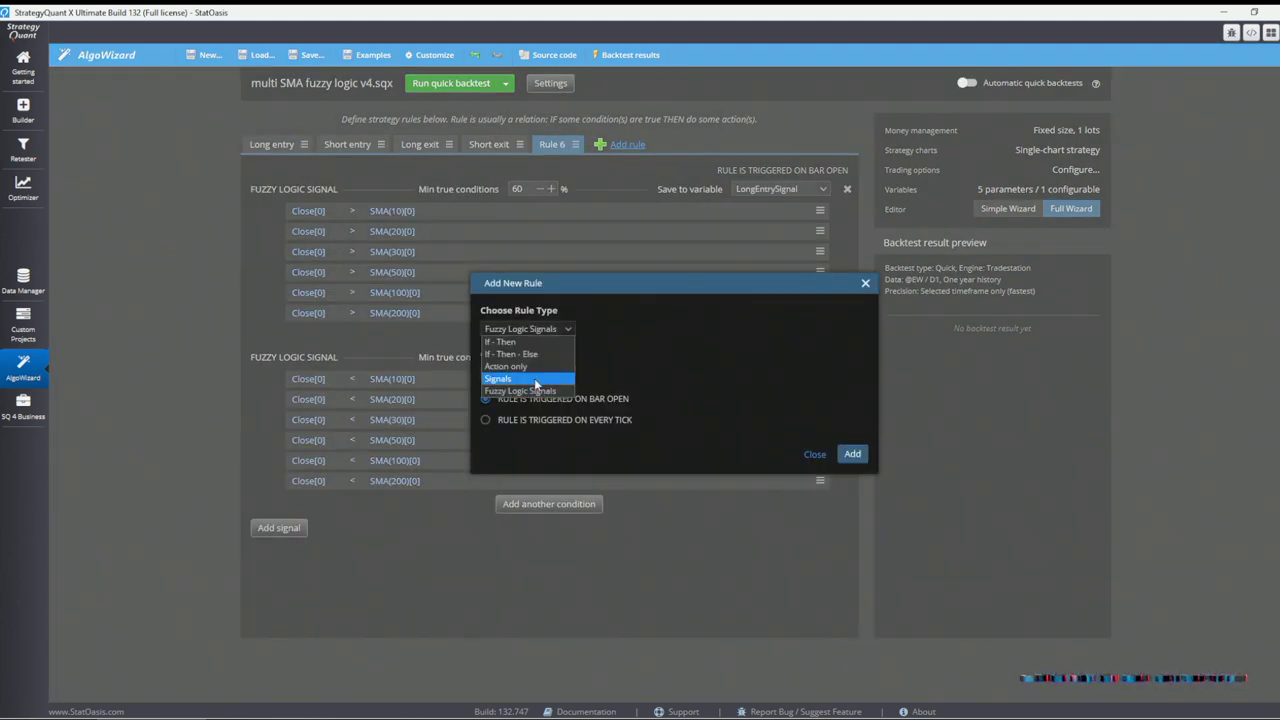
{"action": "left_click", "coordinate": [521, 391]}
{"action": "left_click", "coordinate": [852, 454]}
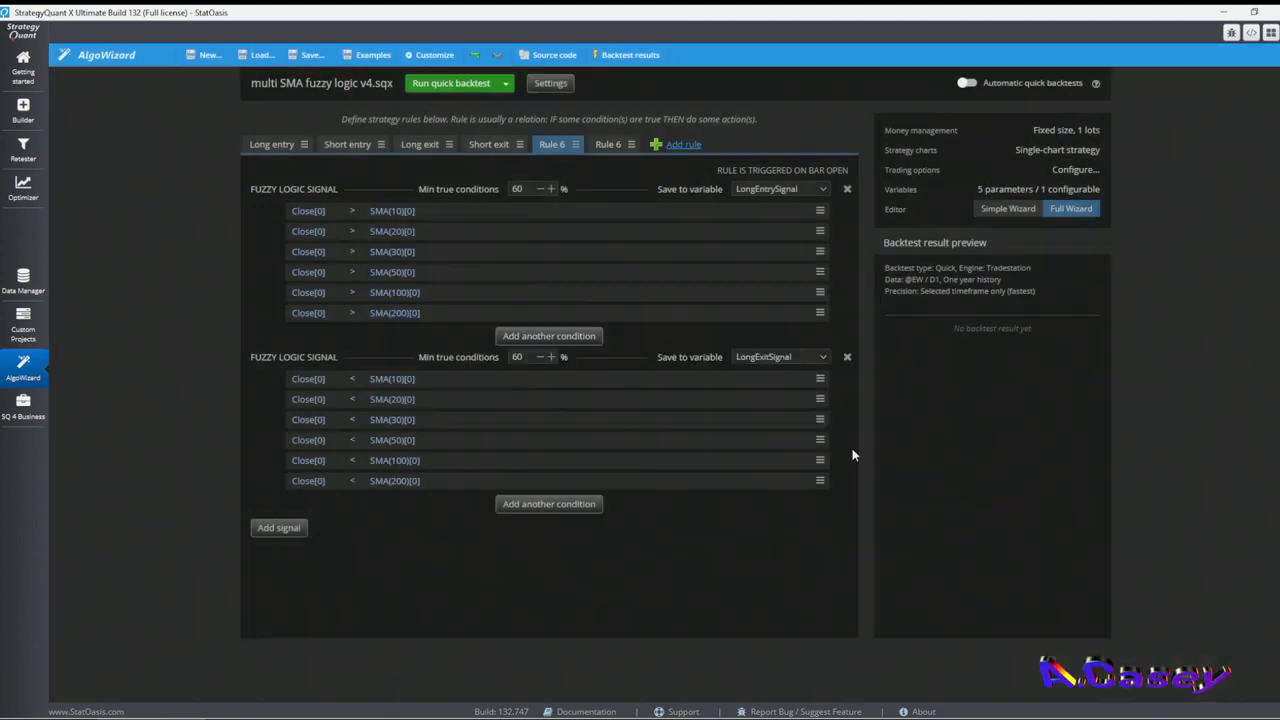
{"action": "left_click", "coordinate": [610, 150]}
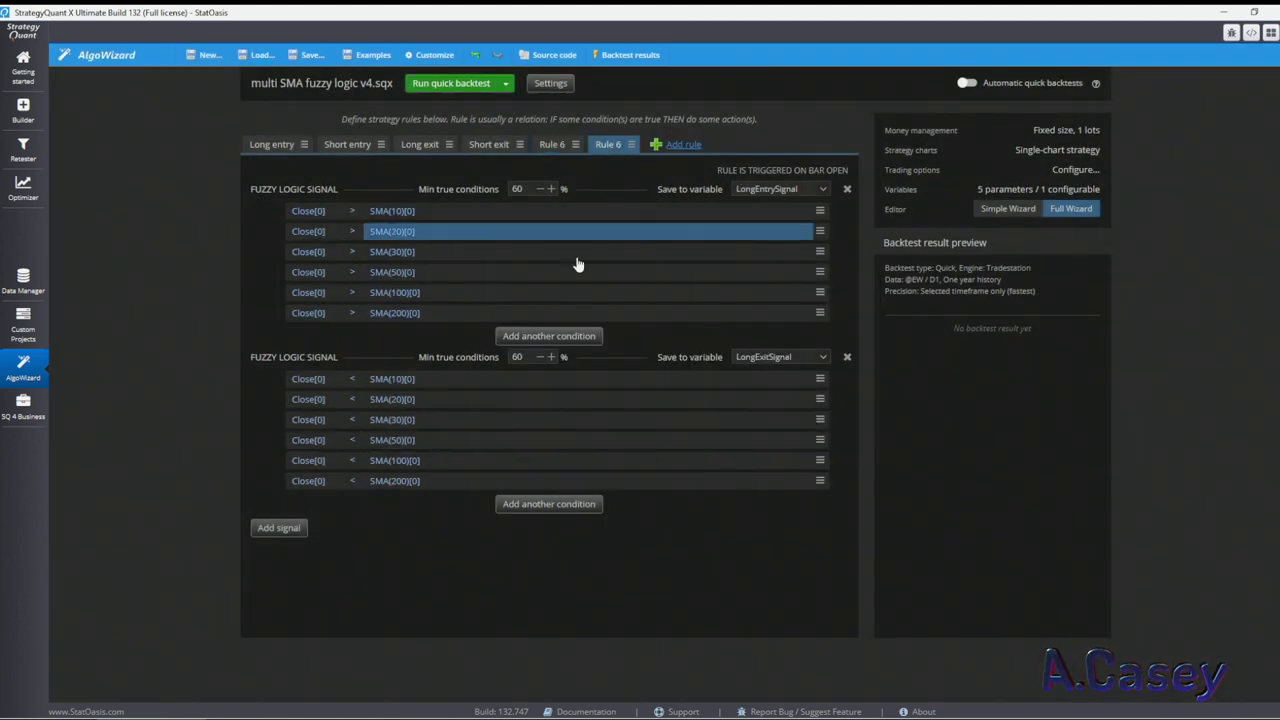
{"action": "left_click", "coordinate": [575, 145]}
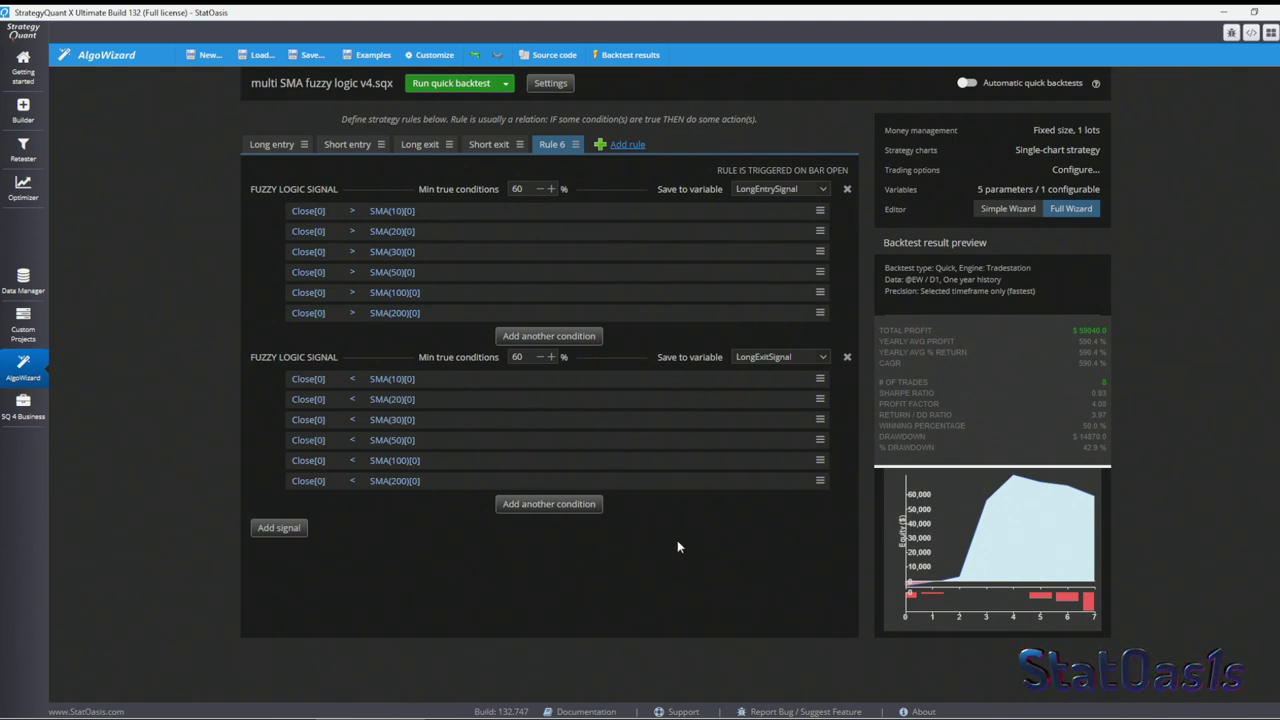
Switch to Calculator and multiply 6 by 0.6 to work out how many SMA conditions the 60% threshold requires
{"action": "left_click", "coordinate": [190, 719]}
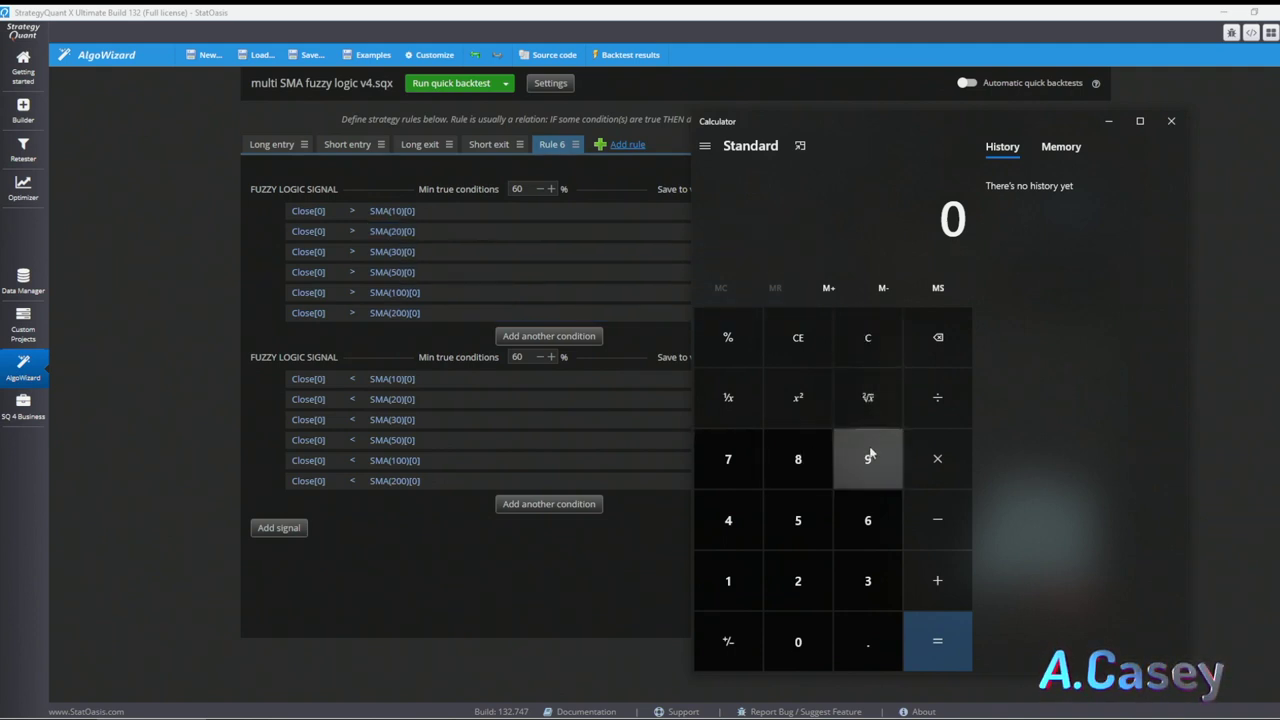
{"action": "key", "text": "6"}
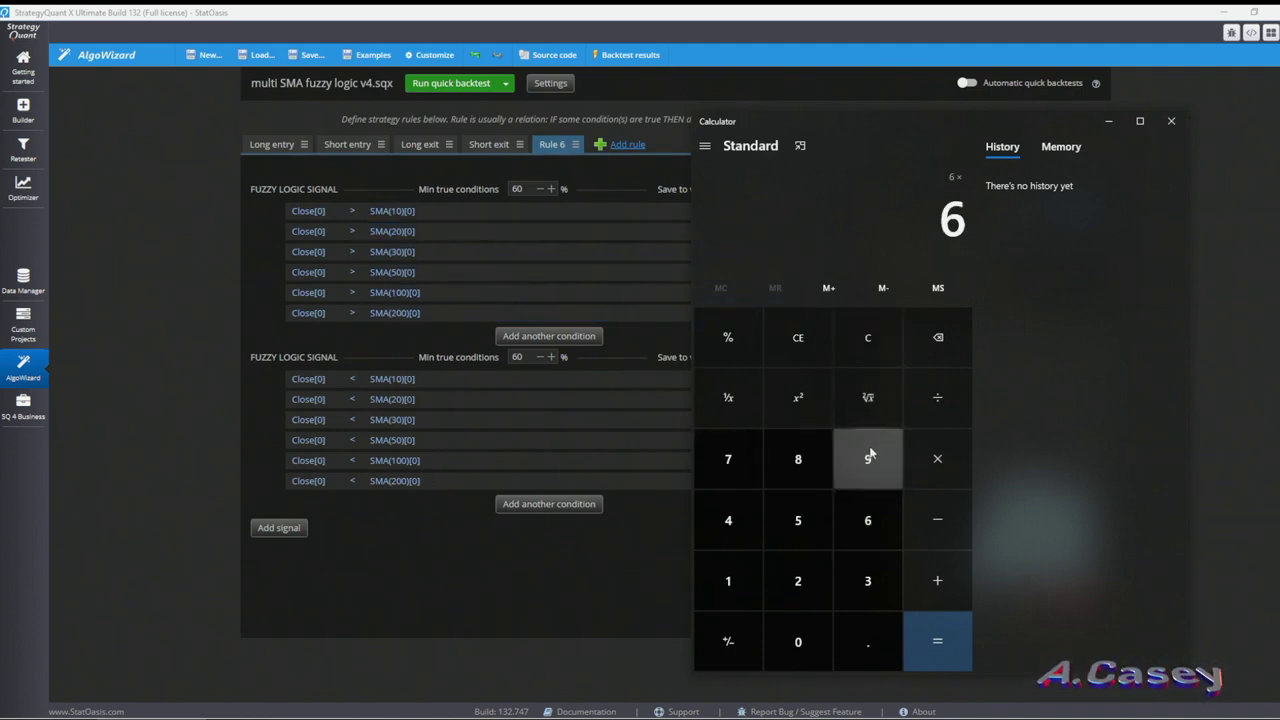
{"action": "key", "text": "period"}
{"action": "key", "text": "6"}
{"action": "key", "text": "Return"}
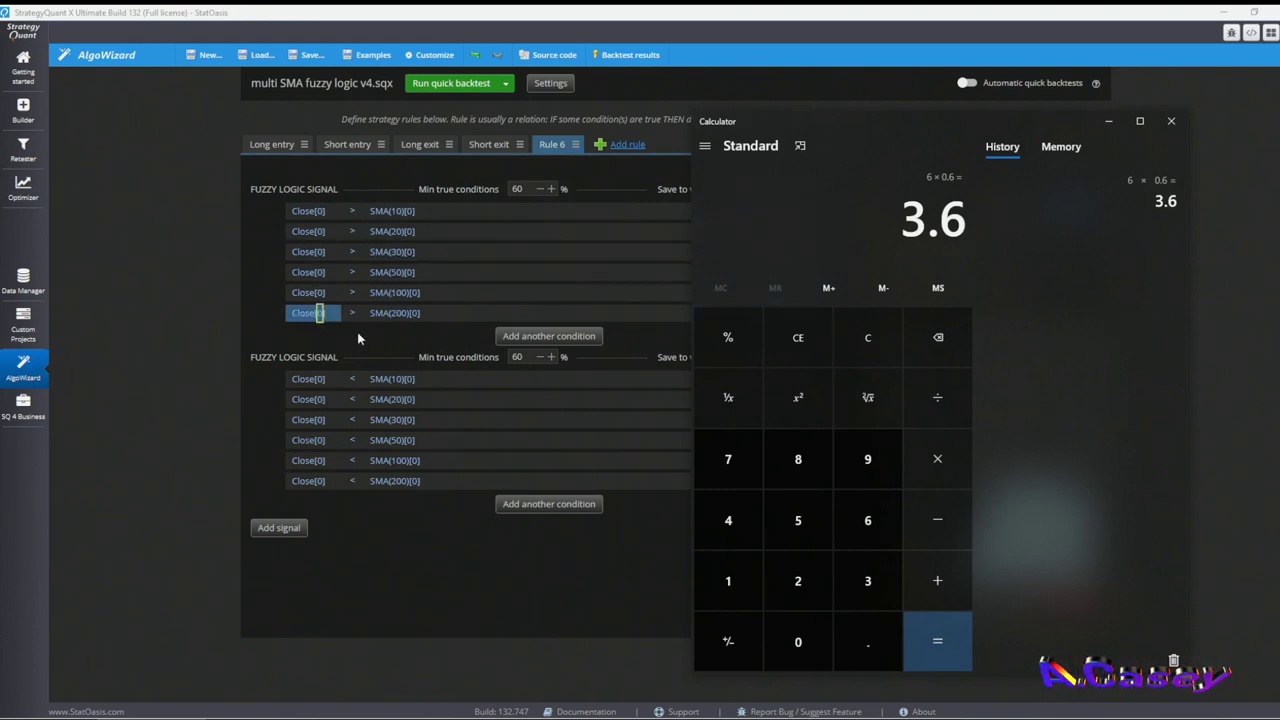
{"action": "left_click", "coordinate": [1100, 133]}
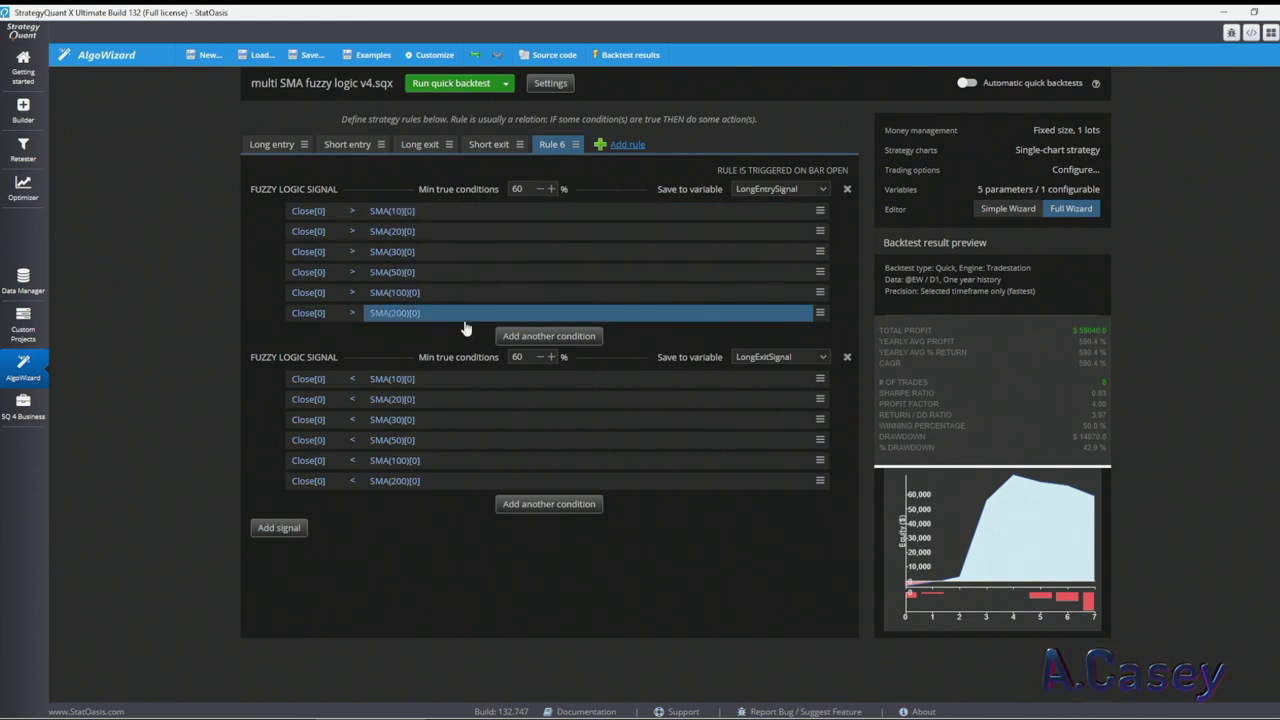
{"action": "left_click", "coordinate": [545, 84]}
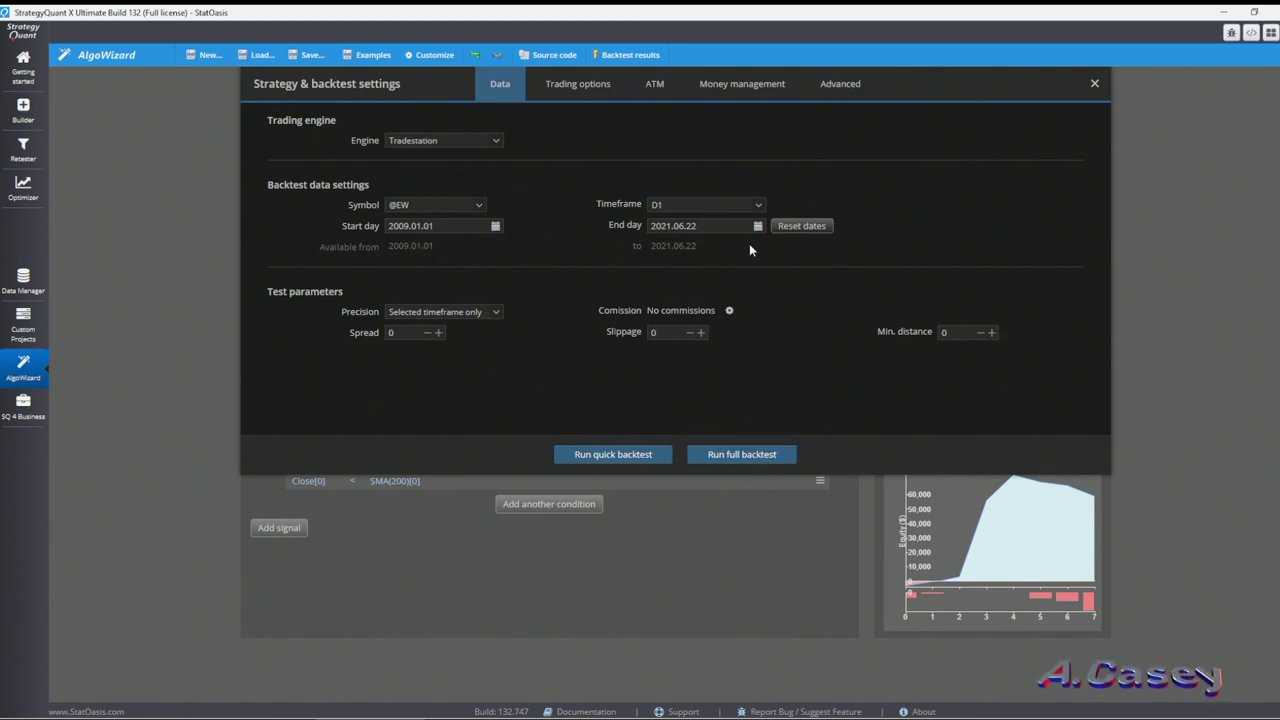
{"action": "left_click", "coordinate": [742, 456]}
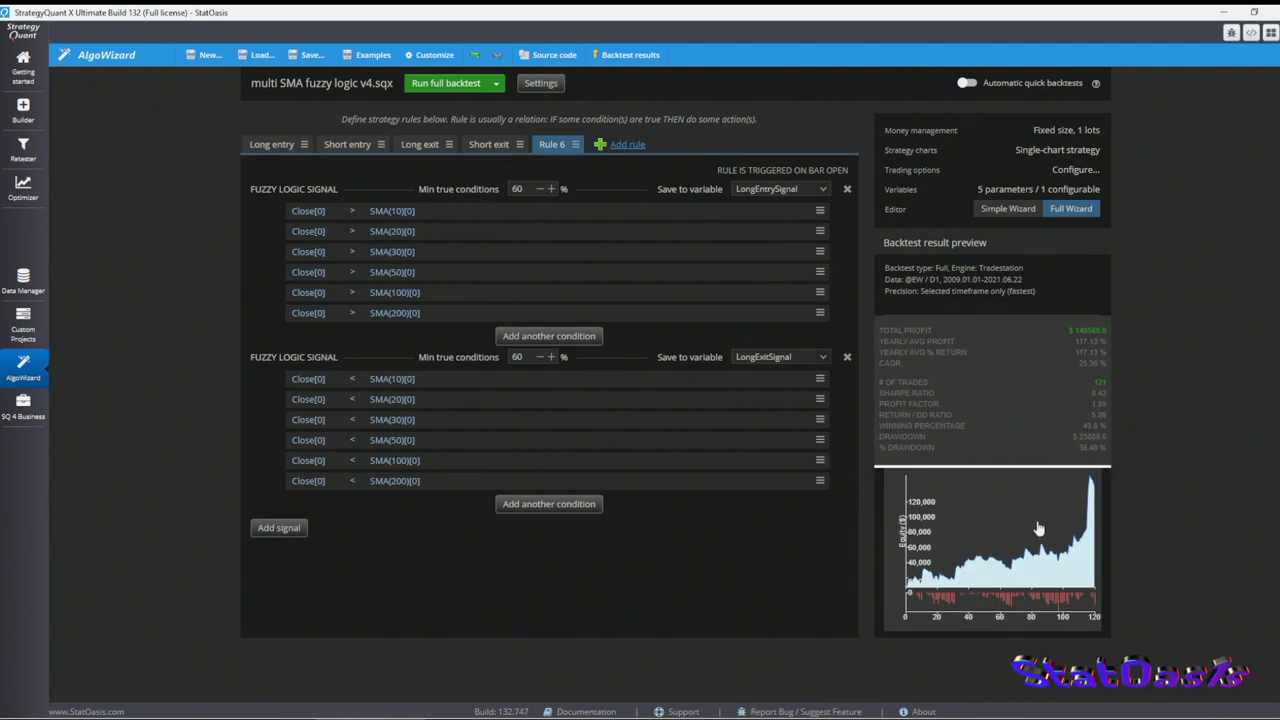
{"action": "left_click", "coordinate": [1044, 527]}
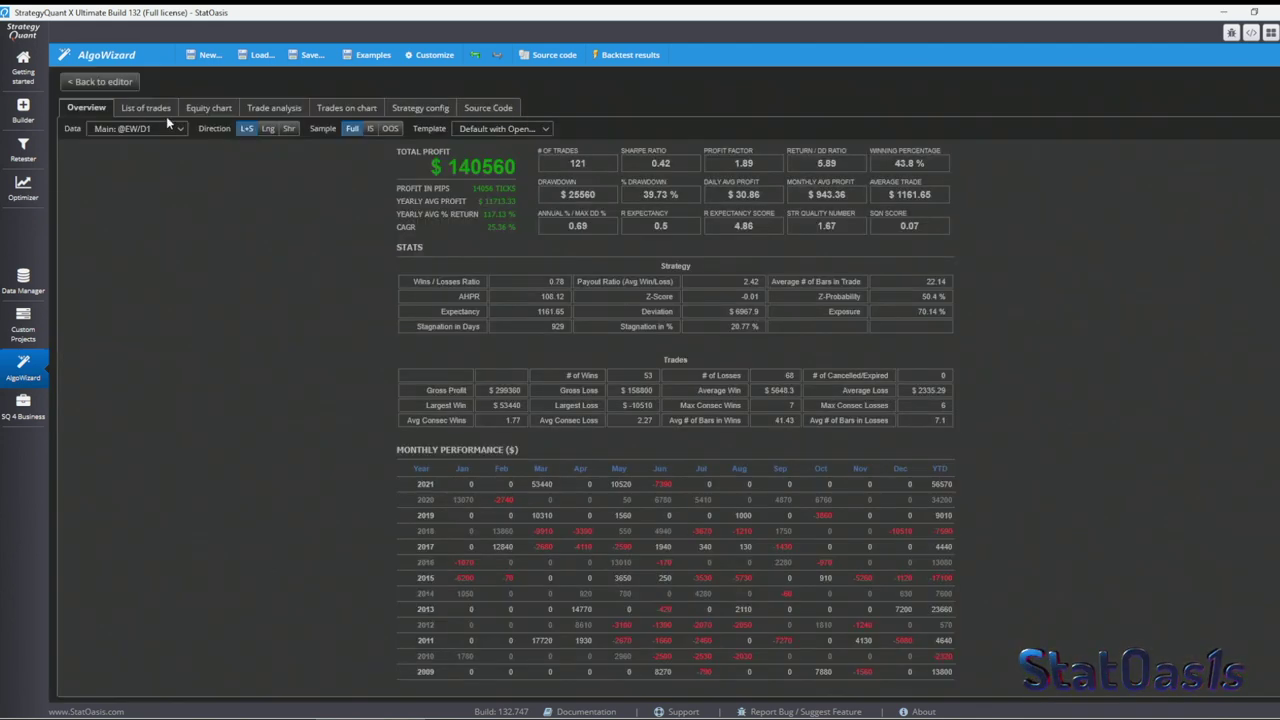
Examine the v4 strategy's trades on the chart from June 2009 to February 2010 against the SMA lines, and return to the editor
{"action": "left_click", "coordinate": [338, 108]}
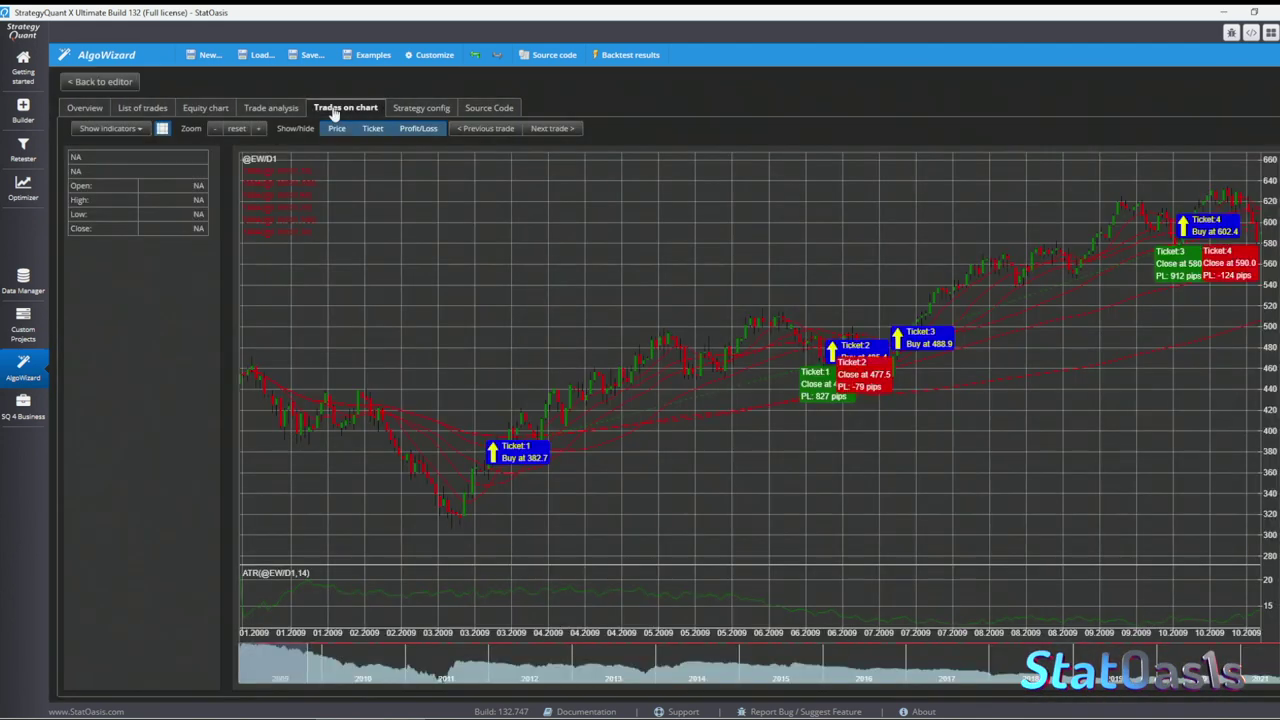
{"action": "left_click", "coordinate": [260, 129]}
{"action": "left_click", "coordinate": [260, 129]}
{"action": "left_click", "coordinate": [260, 129]}
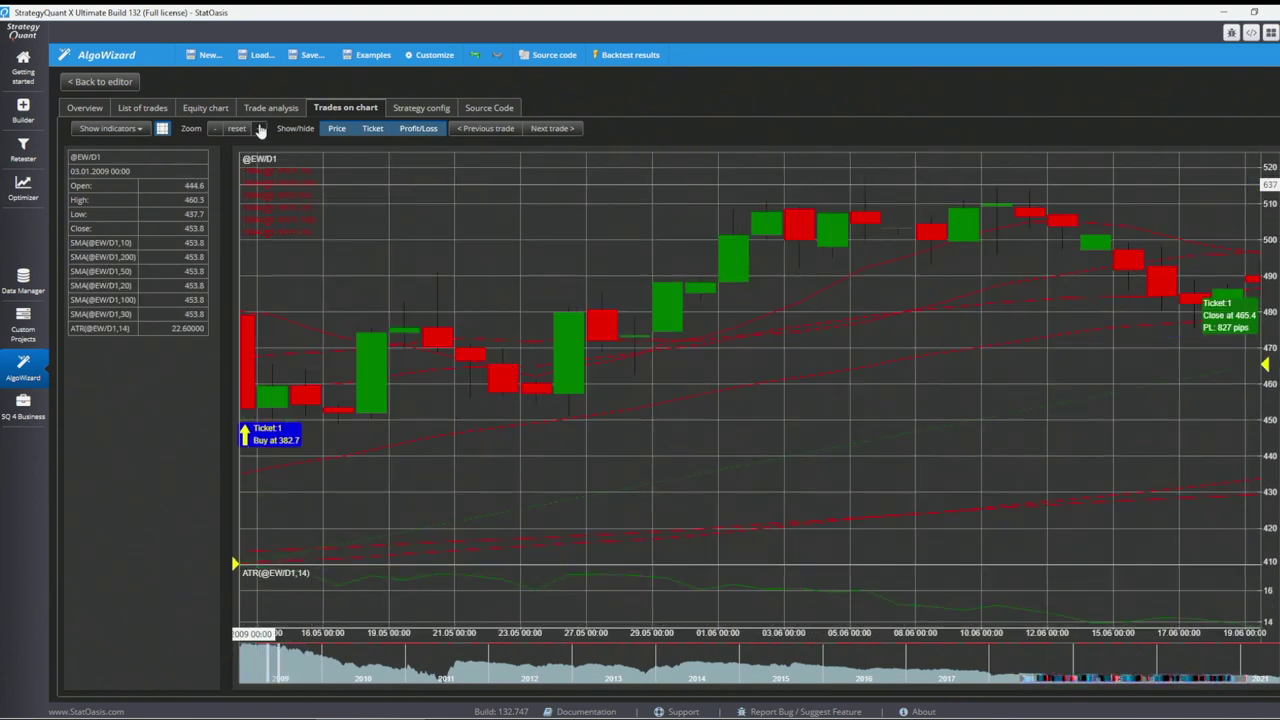
{"action": "left_click_drag", "start_coordinate": [989, 387], "coordinate": [390, 410]}
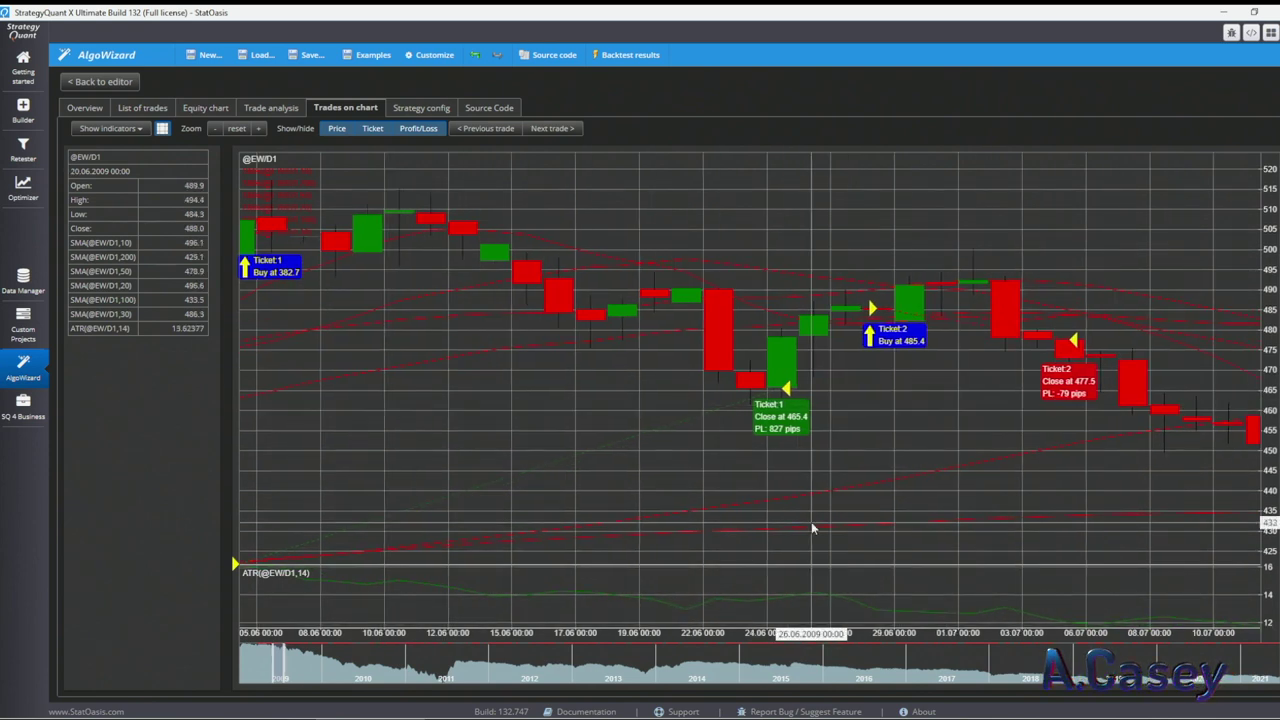
{"action": "left_click_drag", "start_coordinate": [812, 528], "coordinate": [666, 345]}
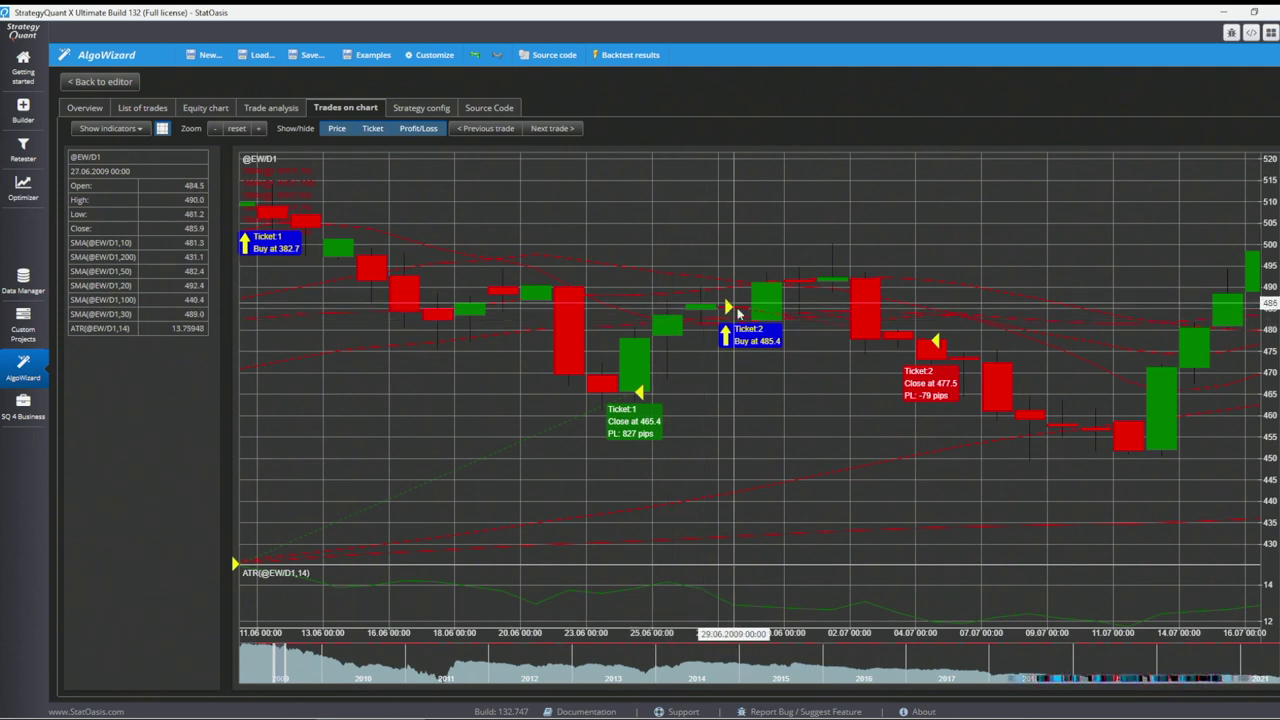
{"action": "left_click_drag", "start_coordinate": [920, 514], "coordinate": [606, 508]}
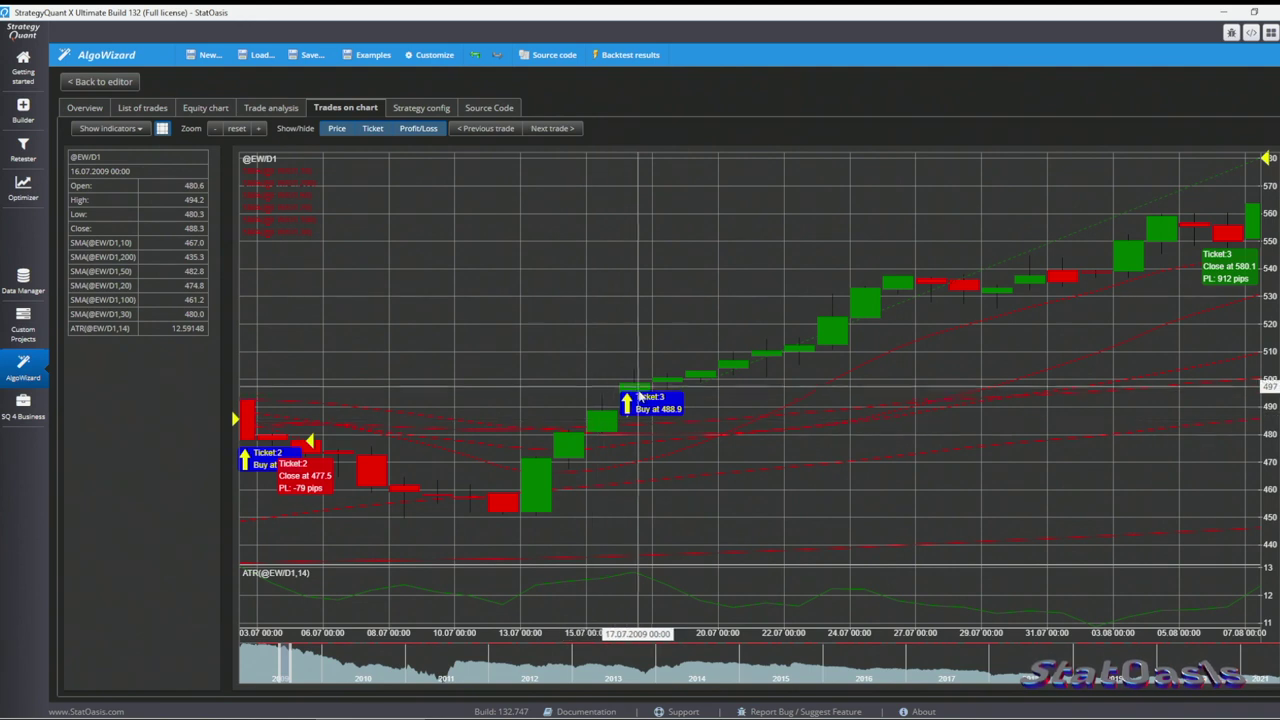
{"action": "scroll", "coordinate": [1108, 497], "scroll_direction": "down", "scroll_amount": 10}
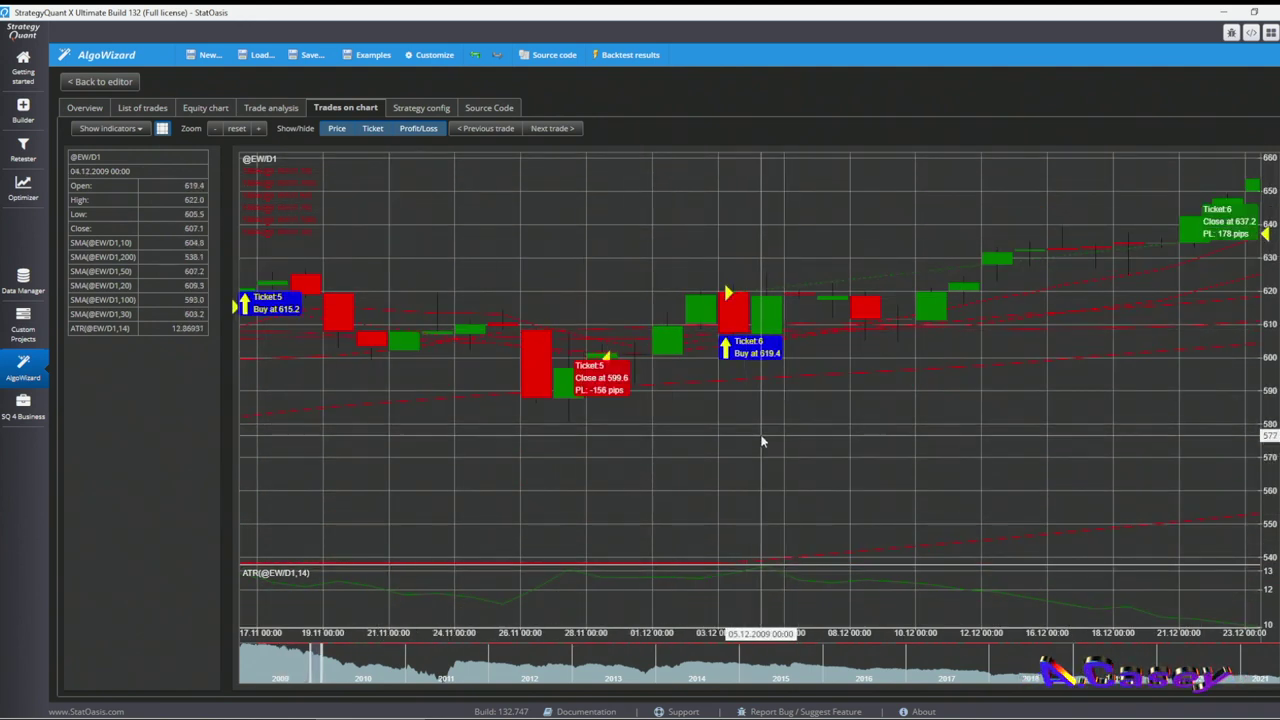
{"action": "left_click_drag", "start_coordinate": [766, 441], "coordinate": [548, 471]}
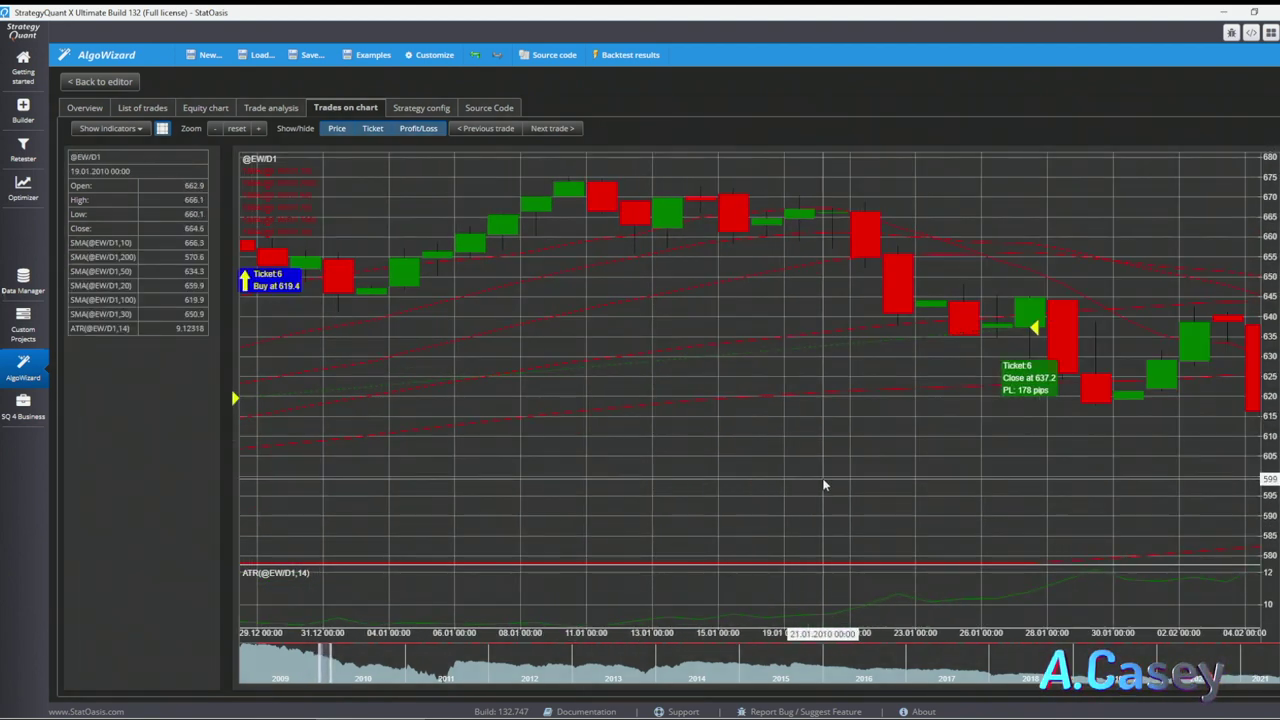
{"action": "scroll", "coordinate": [580, 492], "scroll_direction": "down", "scroll_amount": 3}
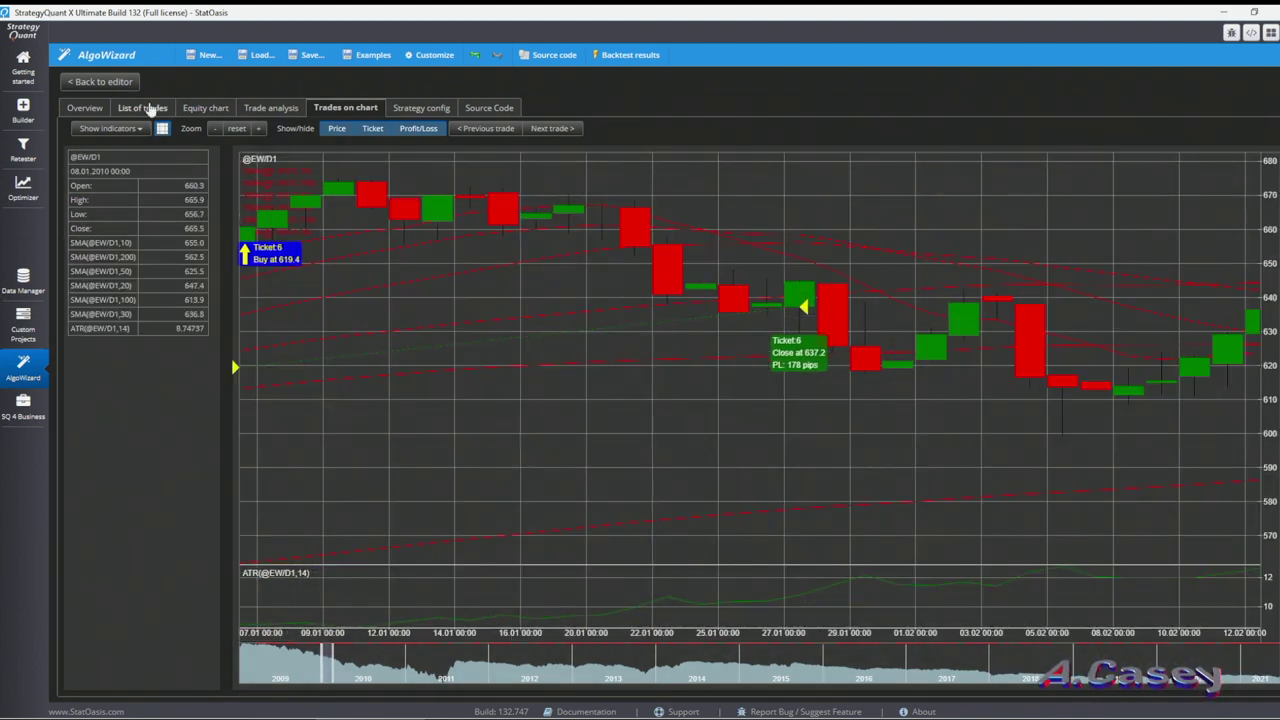
{"action": "left_click", "coordinate": [104, 81]}
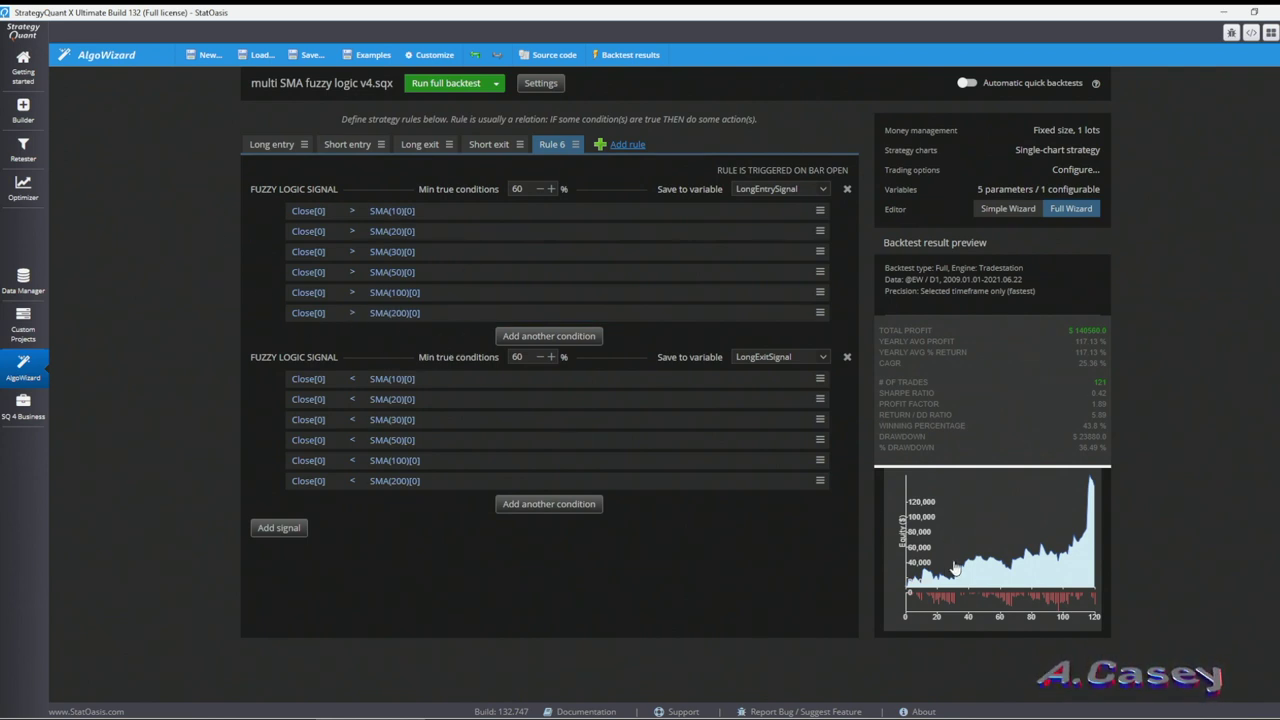
Run a full backtest of the strategy on the stock AAPL.D, D1, over its full available date range, 1984.09.06 to 2021.06.21
{"action": "left_click", "coordinate": [540, 84]}
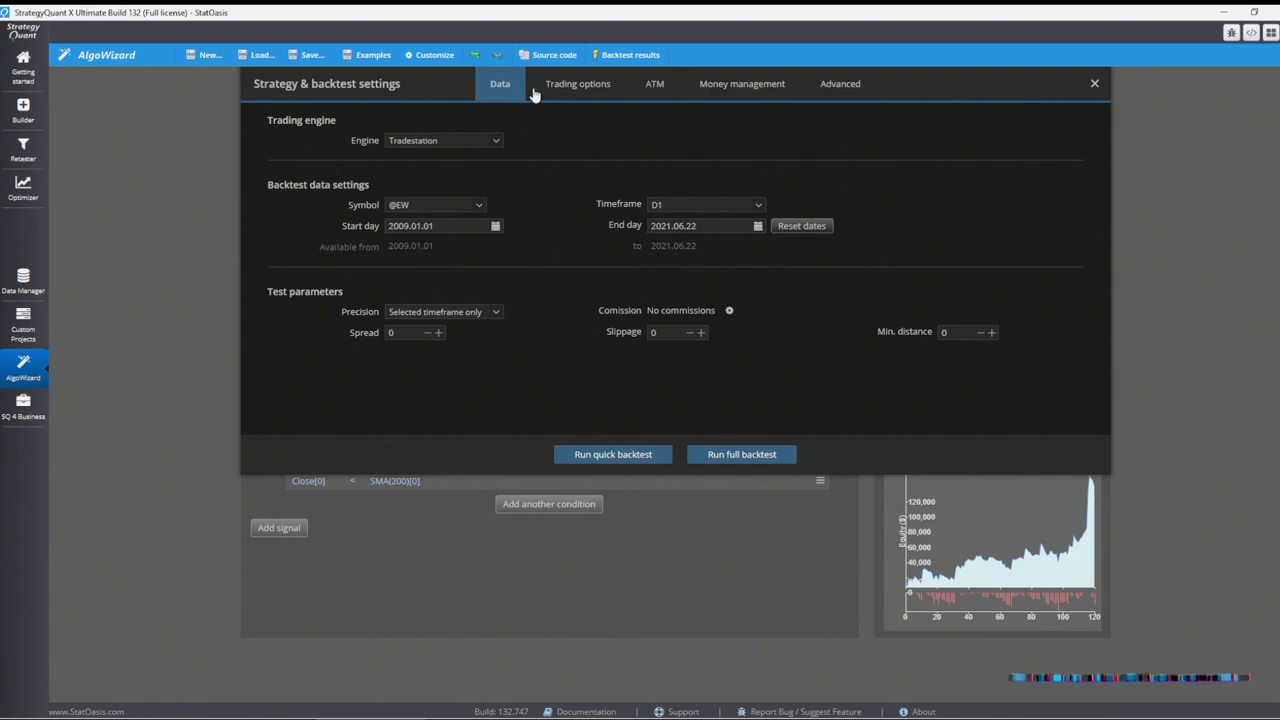
{"action": "left_click", "coordinate": [447, 205]}
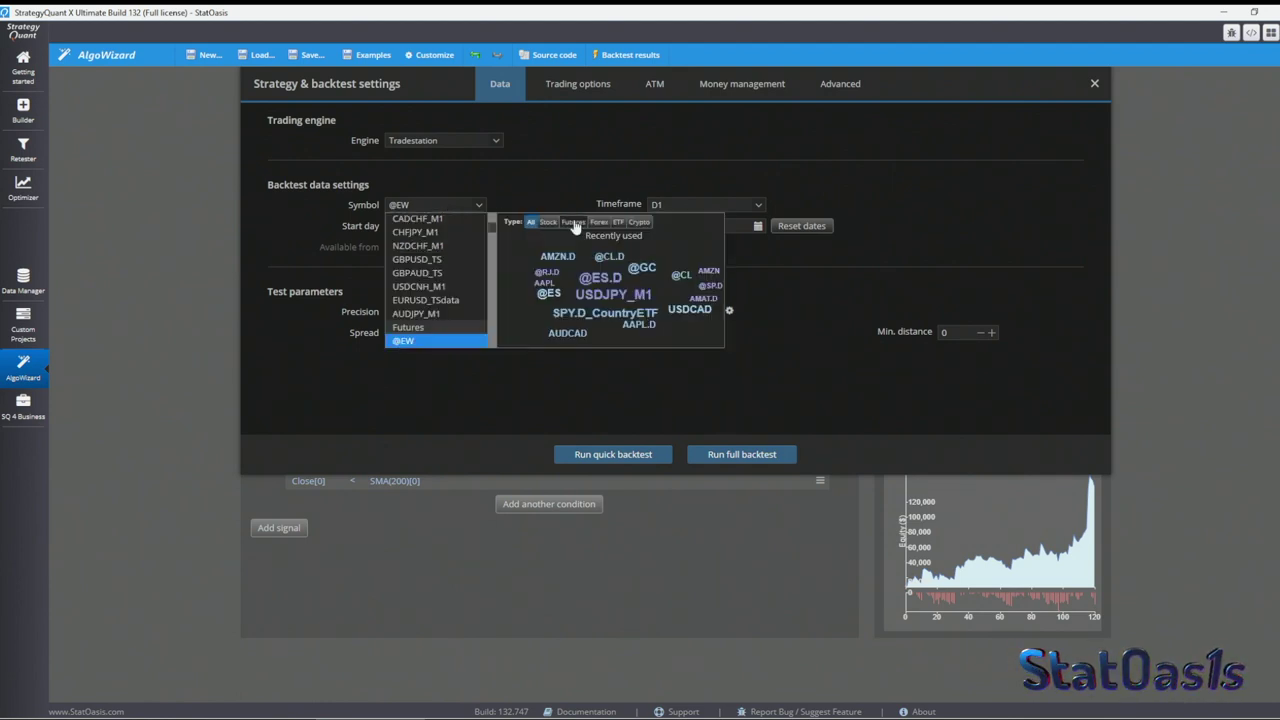
{"action": "left_click", "coordinate": [548, 222]}
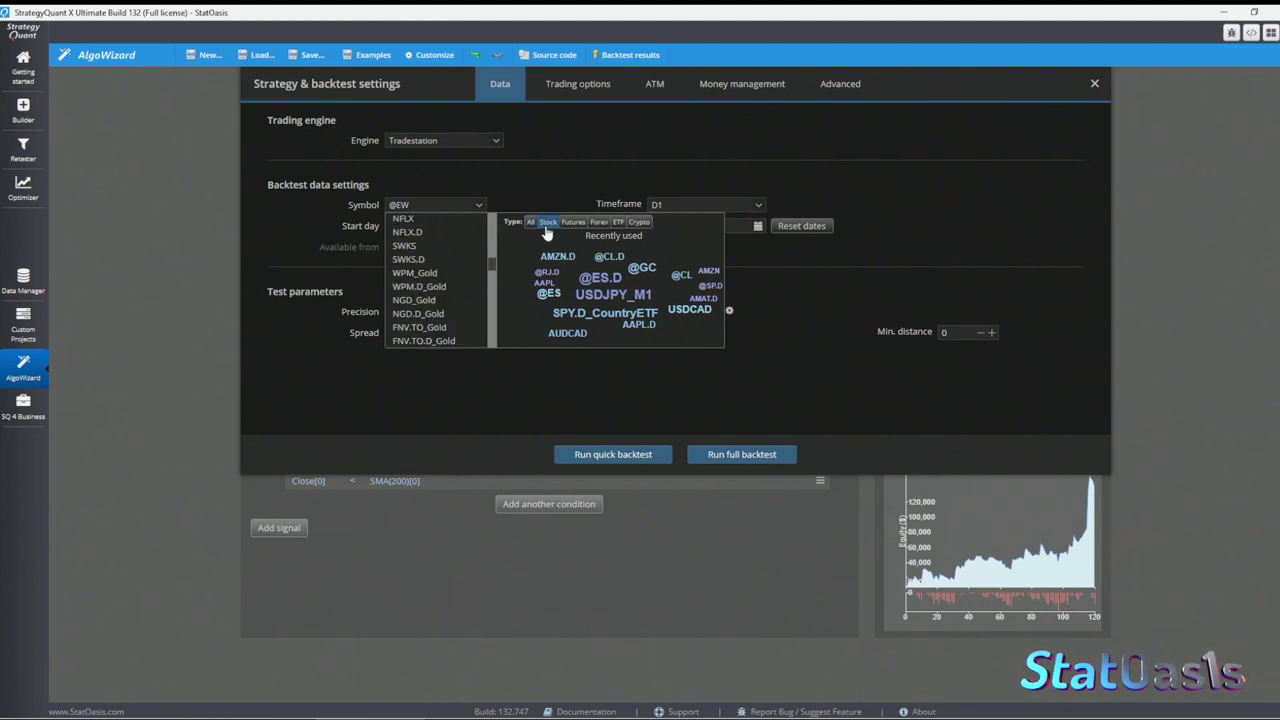
{"action": "scroll", "coordinate": [453, 261], "scroll_direction": "up", "scroll_amount": 5}
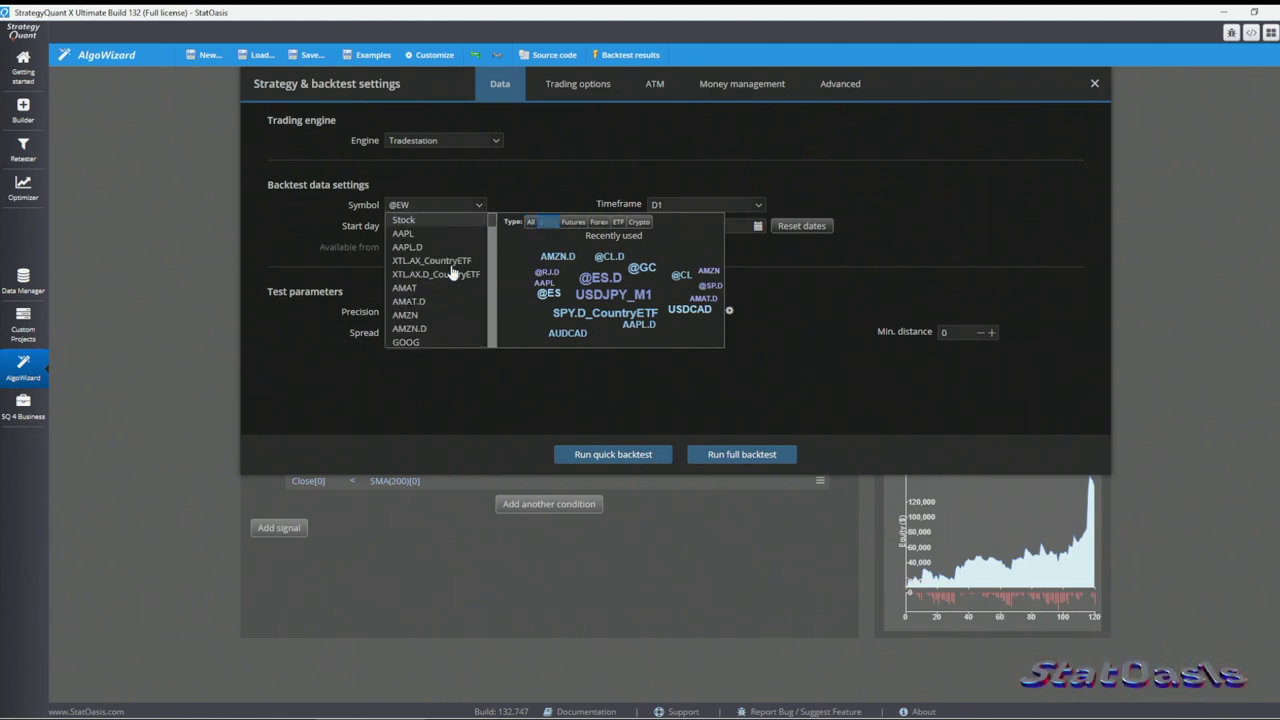
{"action": "left_click", "coordinate": [425, 250]}
{"action": "left_click", "coordinate": [801, 226]}
{"action": "left_click", "coordinate": [750, 454]}
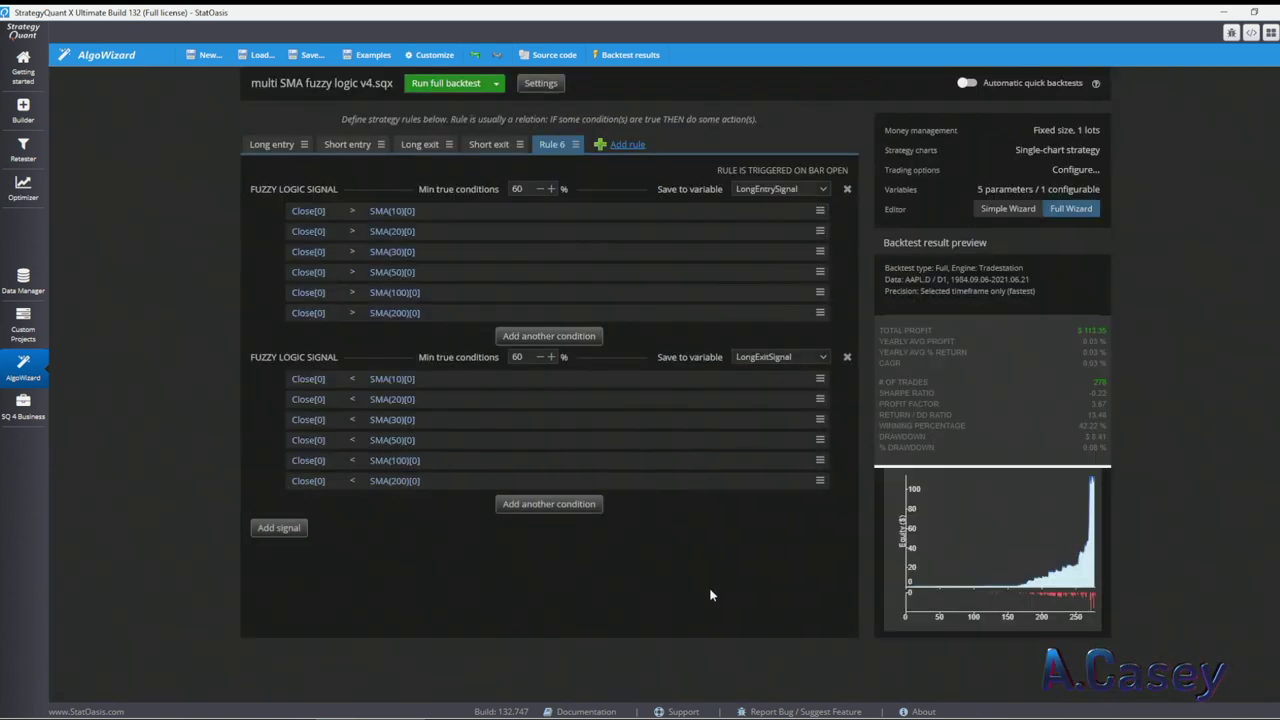
Set money management to a fixed size of 100 lots and rerun the AAPL.D backtest
{"action": "left_click", "coordinate": [540, 83]}
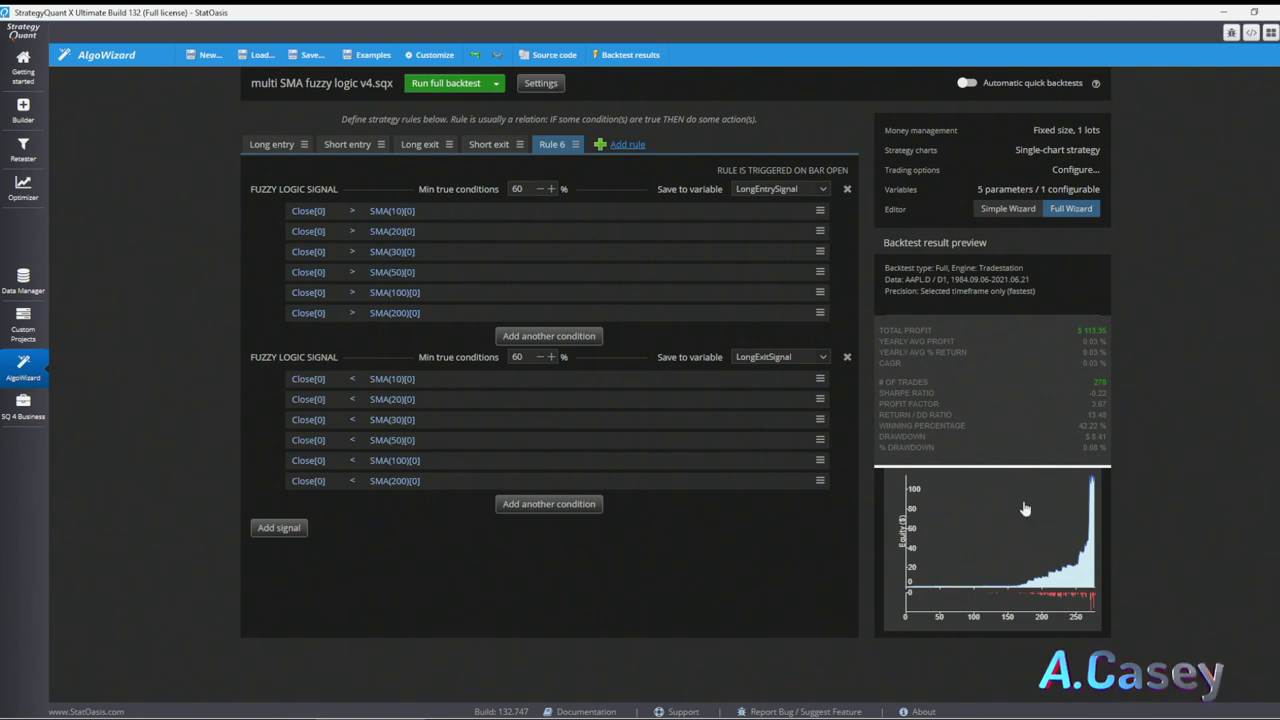
{"action": "left_click", "coordinate": [497, 141]}
{"action": "left_click", "coordinate": [571, 148]}
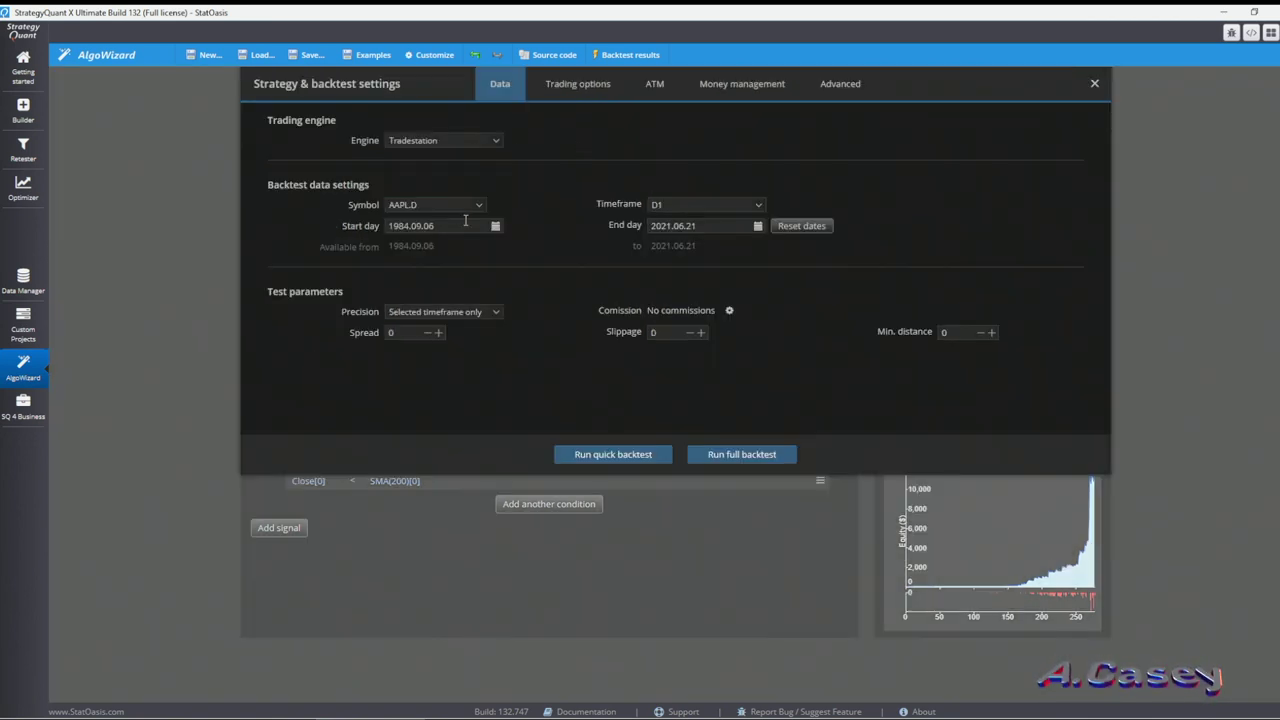
Run a full backtest on the forex pair AUDUSD with the H4 timeframe for 2003.08.03 to 2021.06.21
{"action": "left_click", "coordinate": [449, 204]}
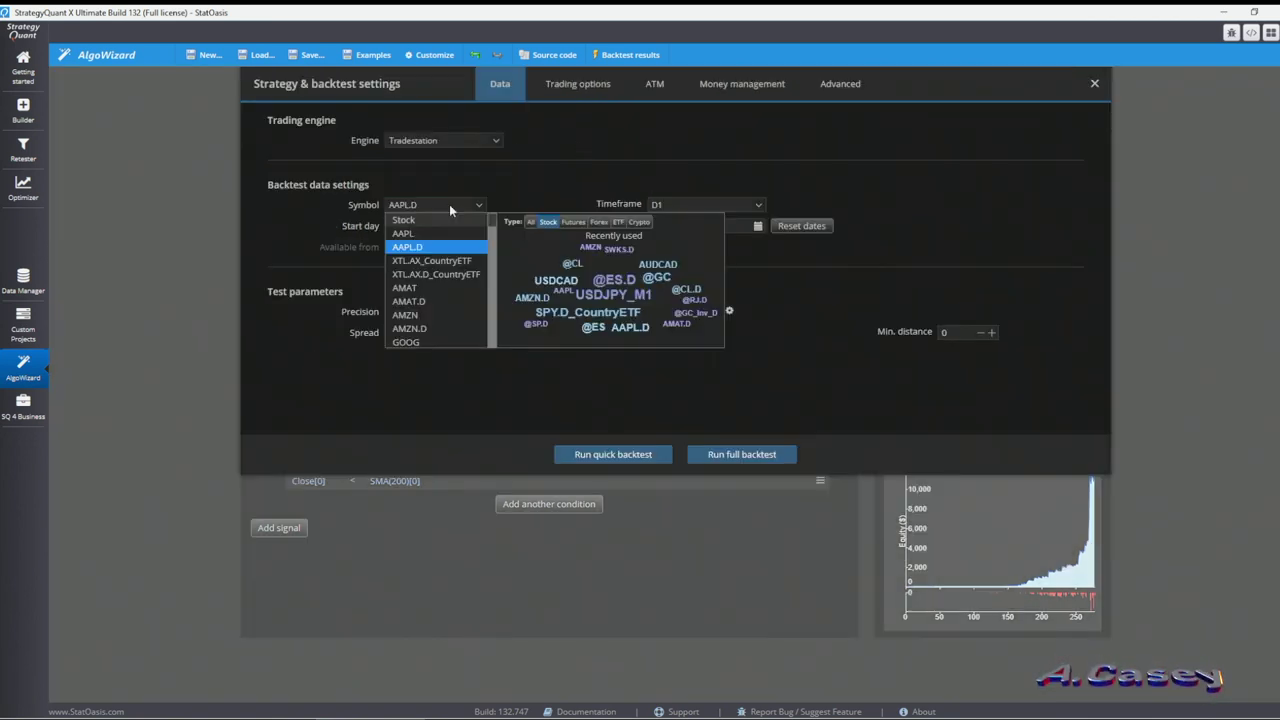
{"action": "left_click", "coordinate": [598, 221]}
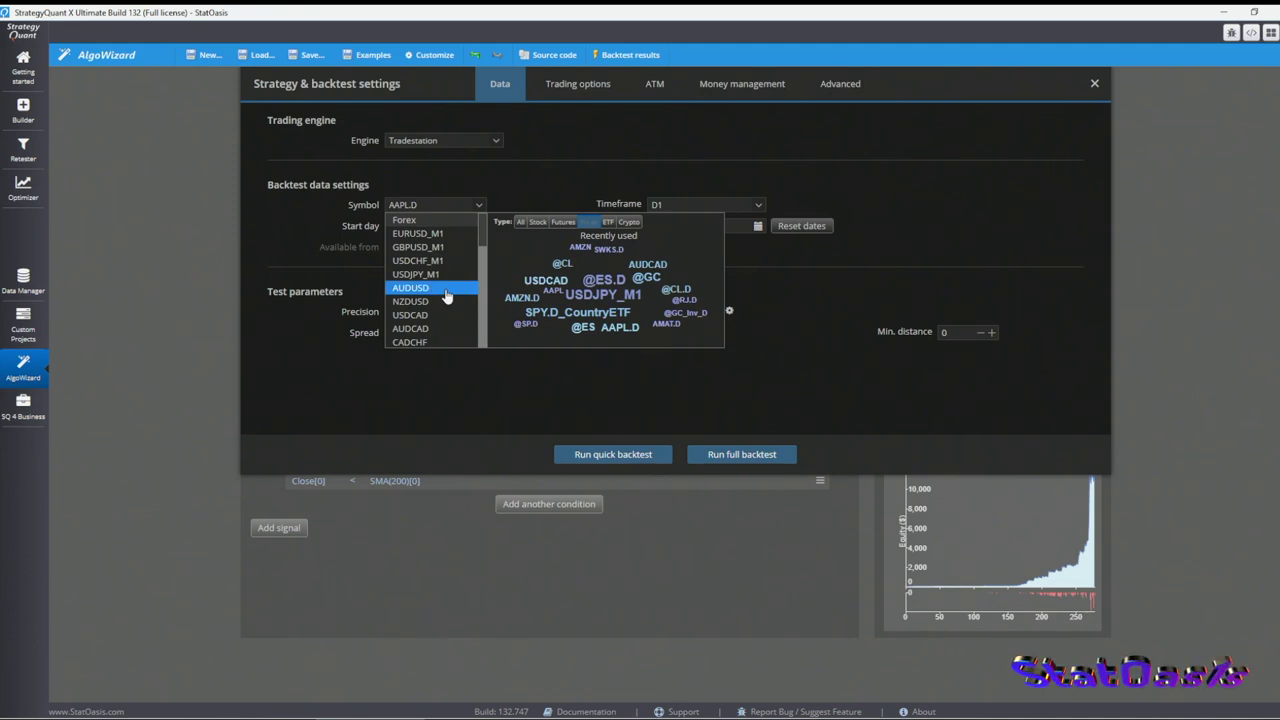
{"action": "left_click", "coordinate": [445, 288]}
{"action": "left_click", "coordinate": [661, 205]}
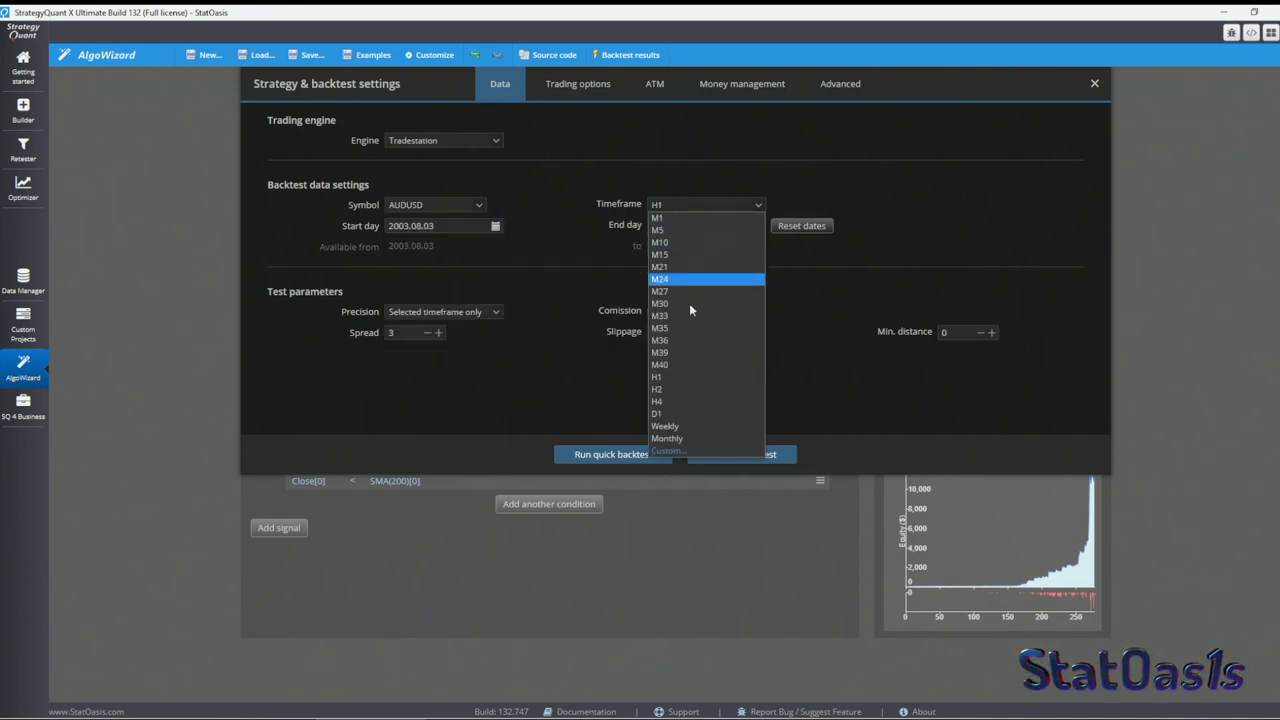
{"action": "left_click", "coordinate": [685, 402]}
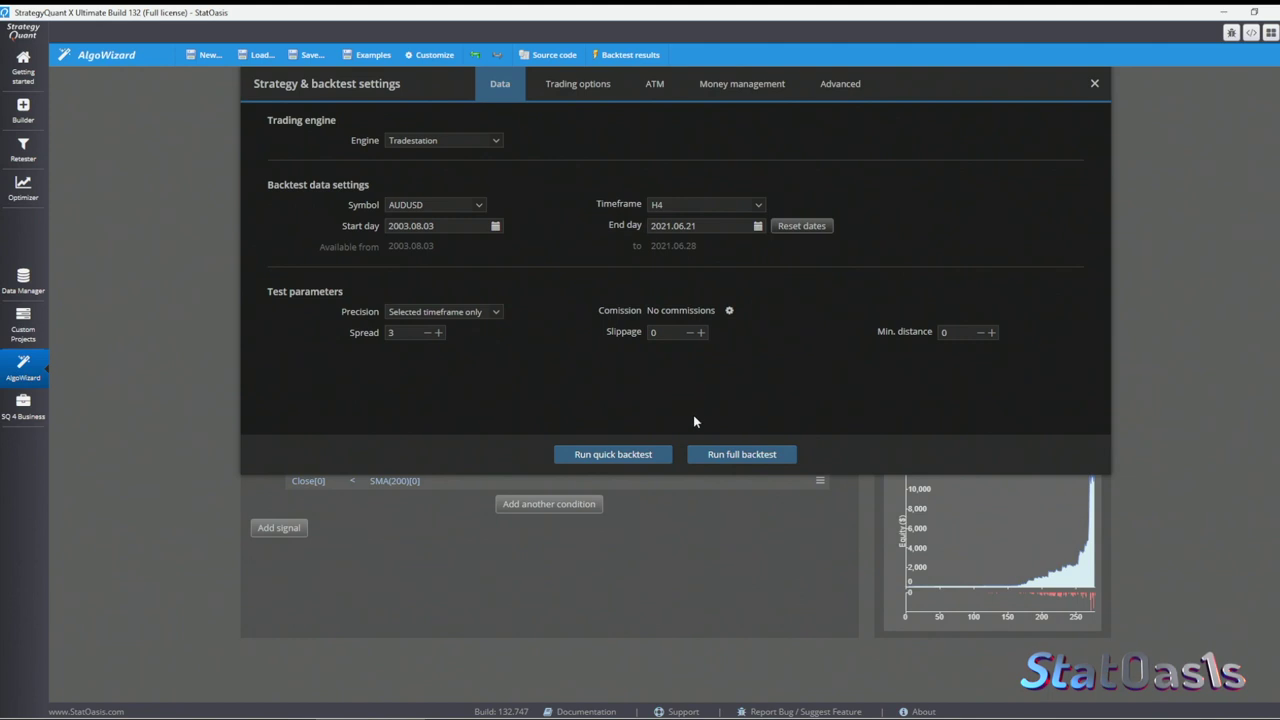
{"action": "left_click", "coordinate": [741, 454]}
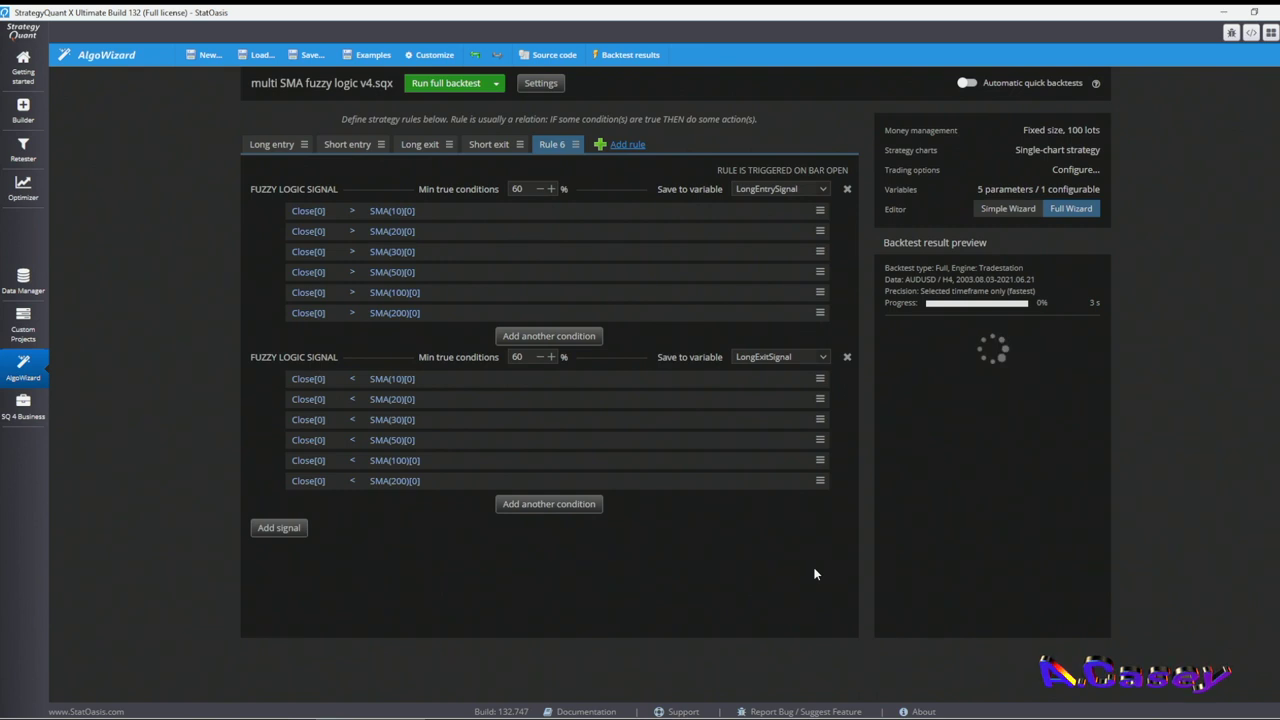
Try the crypto symbol BTCUSD_D with the D1 timeframe in the backtest data settings
{"action": "left_click", "coordinate": [541, 86]}
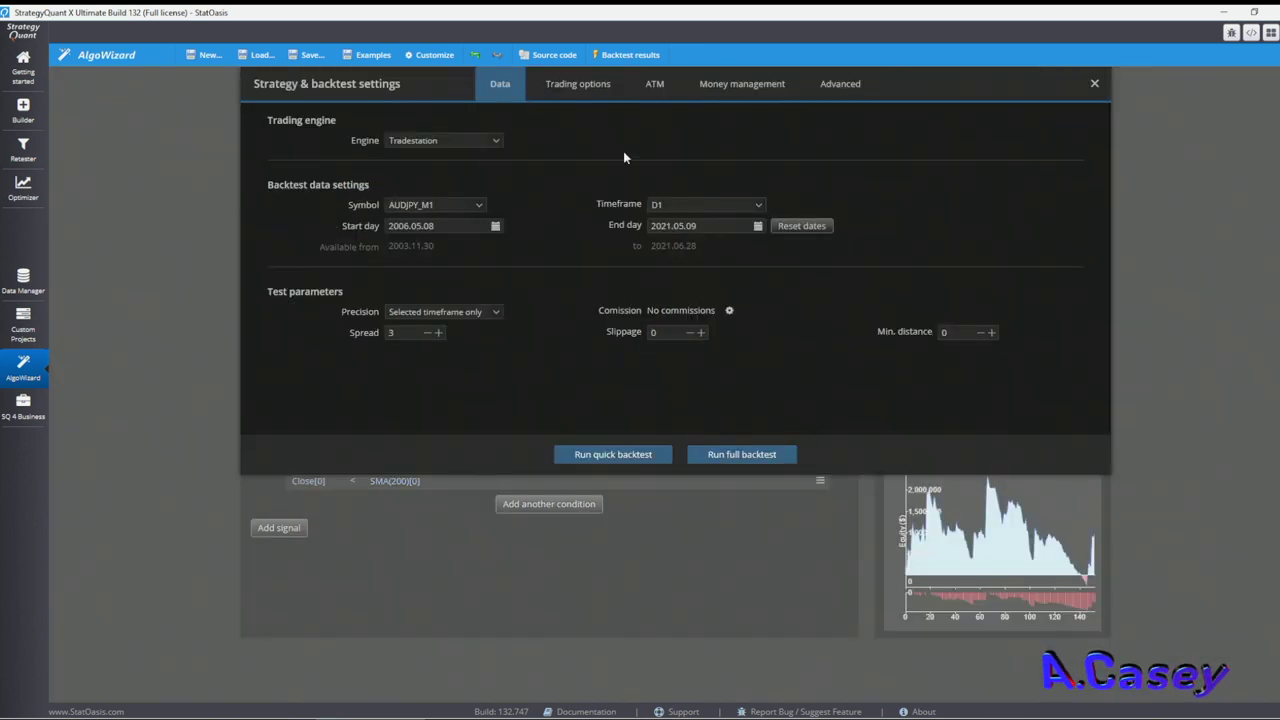
{"action": "left_click", "coordinate": [428, 206]}
{"action": "scroll", "coordinate": [445, 277], "scroll_direction": "down", "scroll_amount": 5}
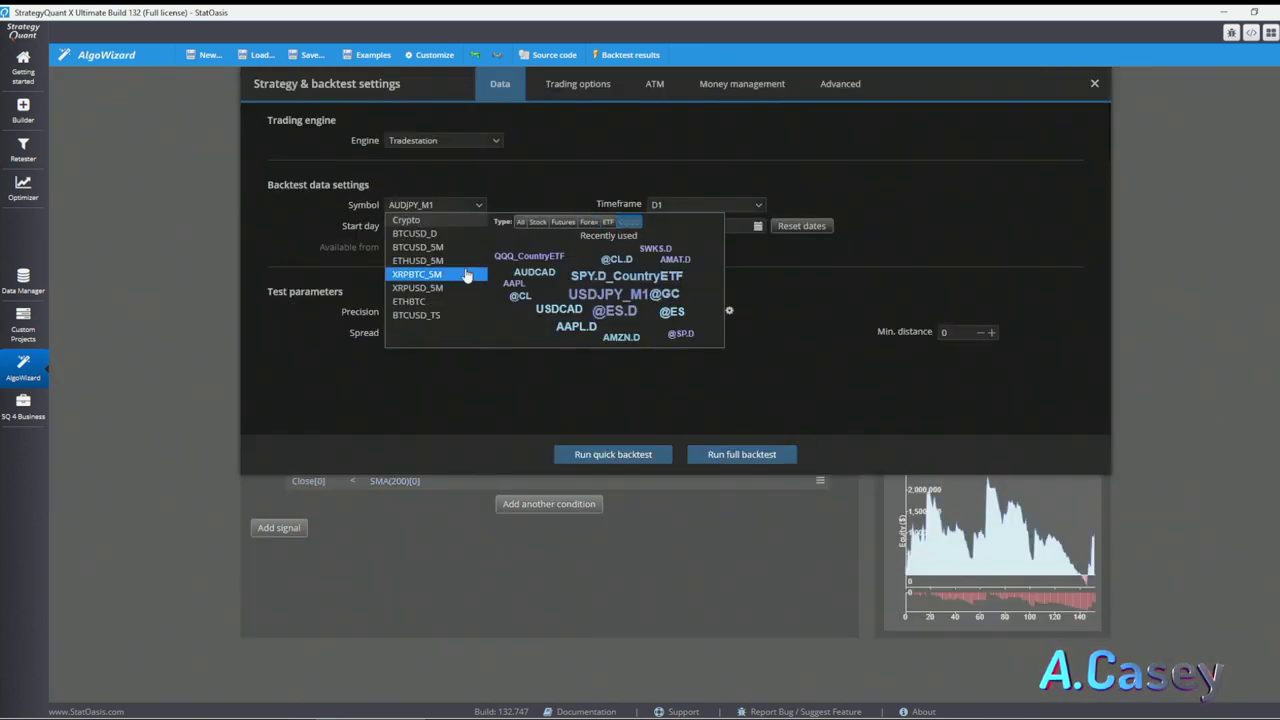
{"action": "left_click", "coordinate": [415, 233]}
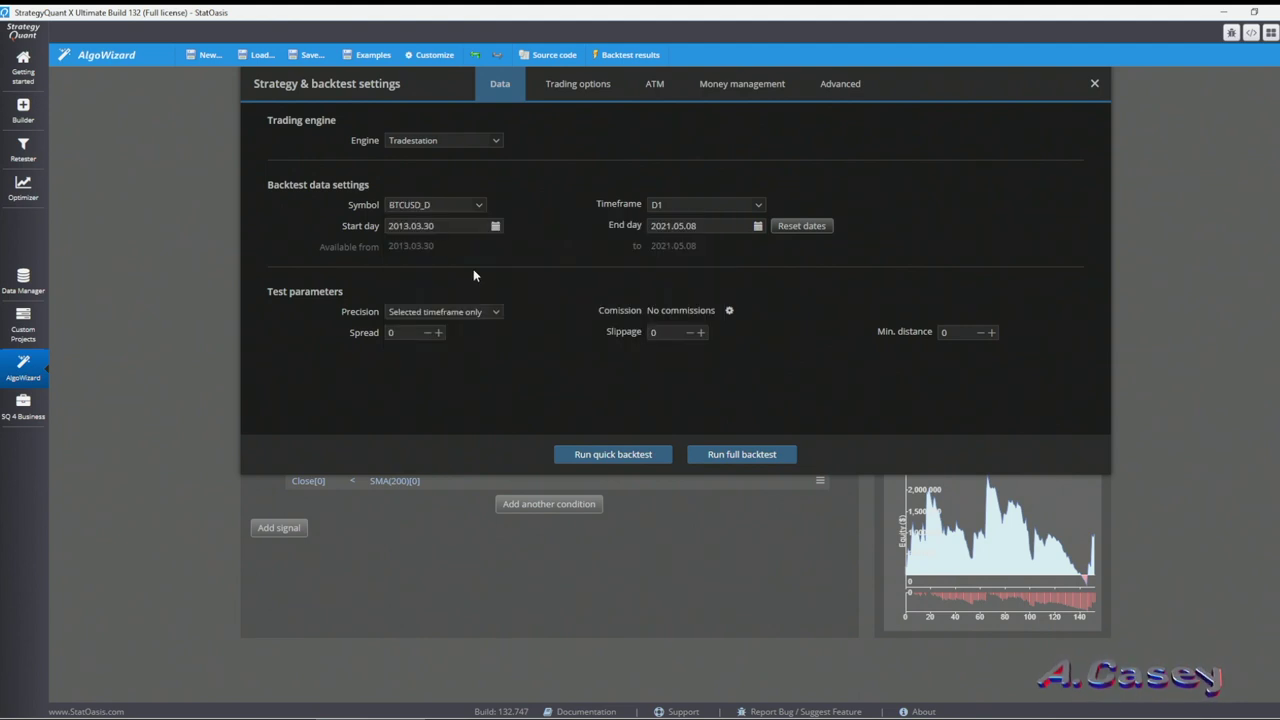
{"action": "left_click", "coordinate": [697, 206]}
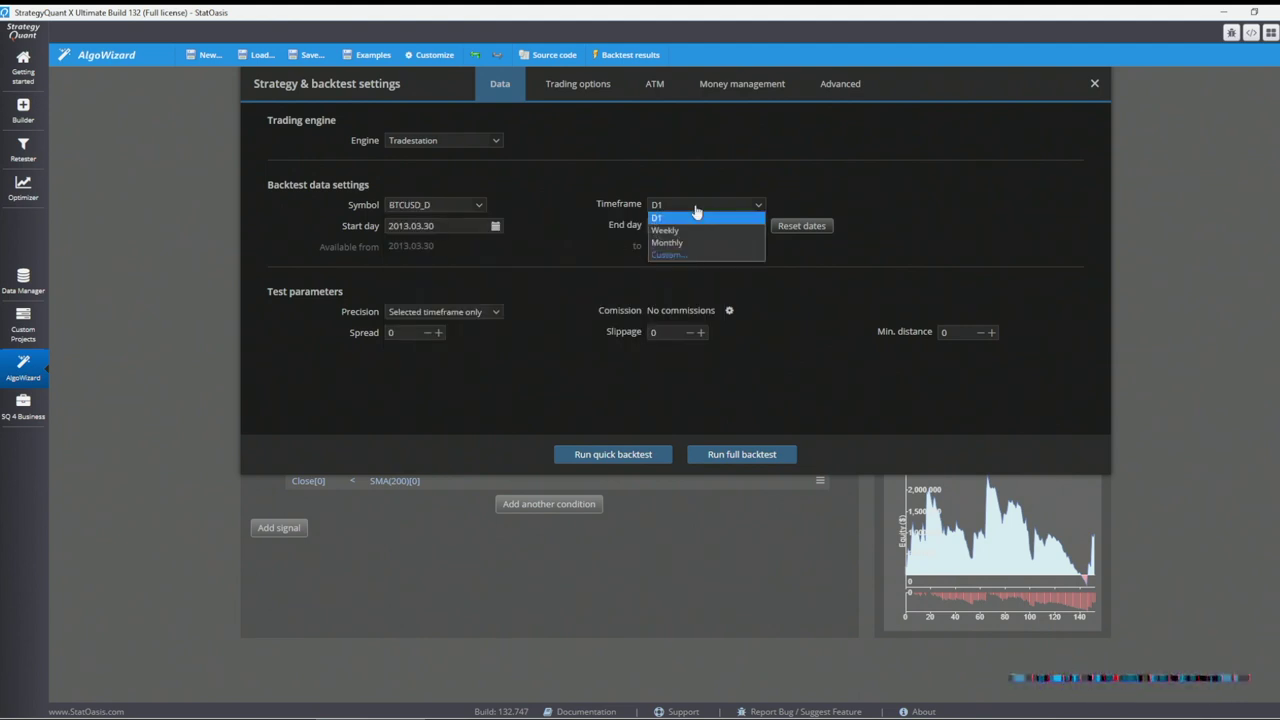
{"action": "left_click", "coordinate": [697, 214]}
Run a full backtest on the crypto symbol BTCUSD_5M with the H4 timeframe for 2013.03.31 to 2021.05.08
{"action": "left_click", "coordinate": [460, 207]}
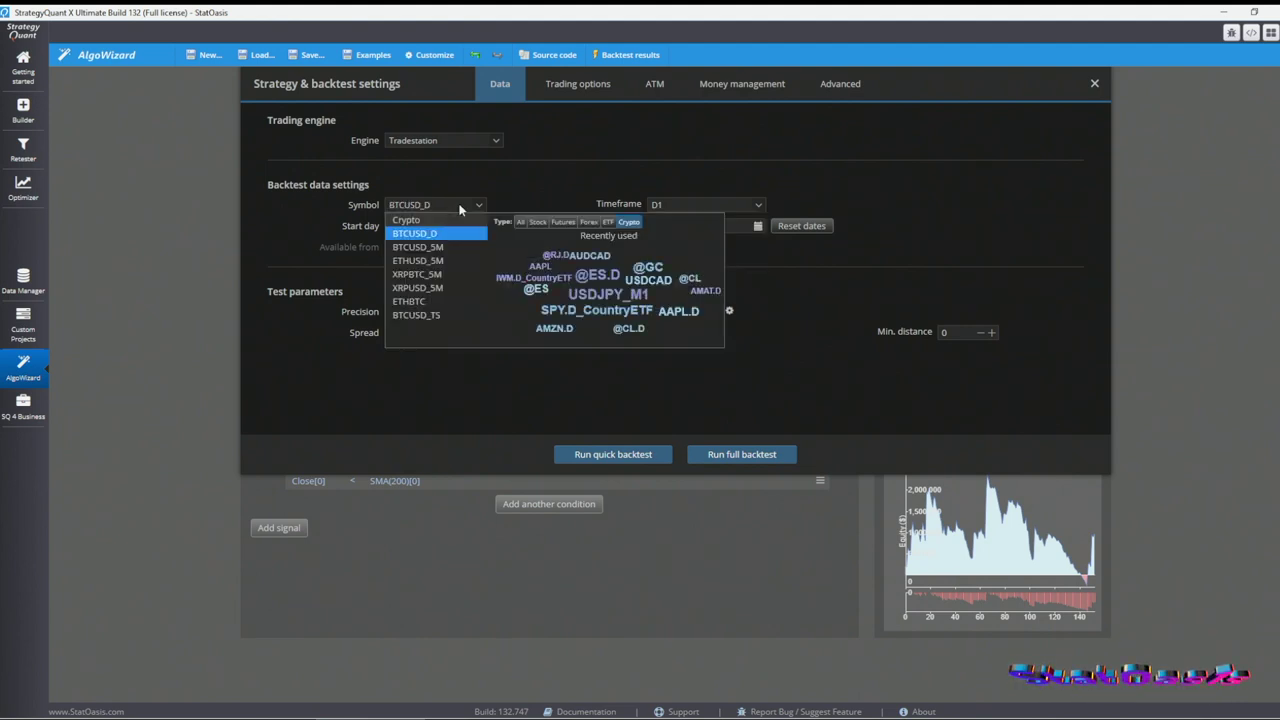
{"action": "left_click", "coordinate": [449, 255]}
{"action": "left_click", "coordinate": [691, 207]}
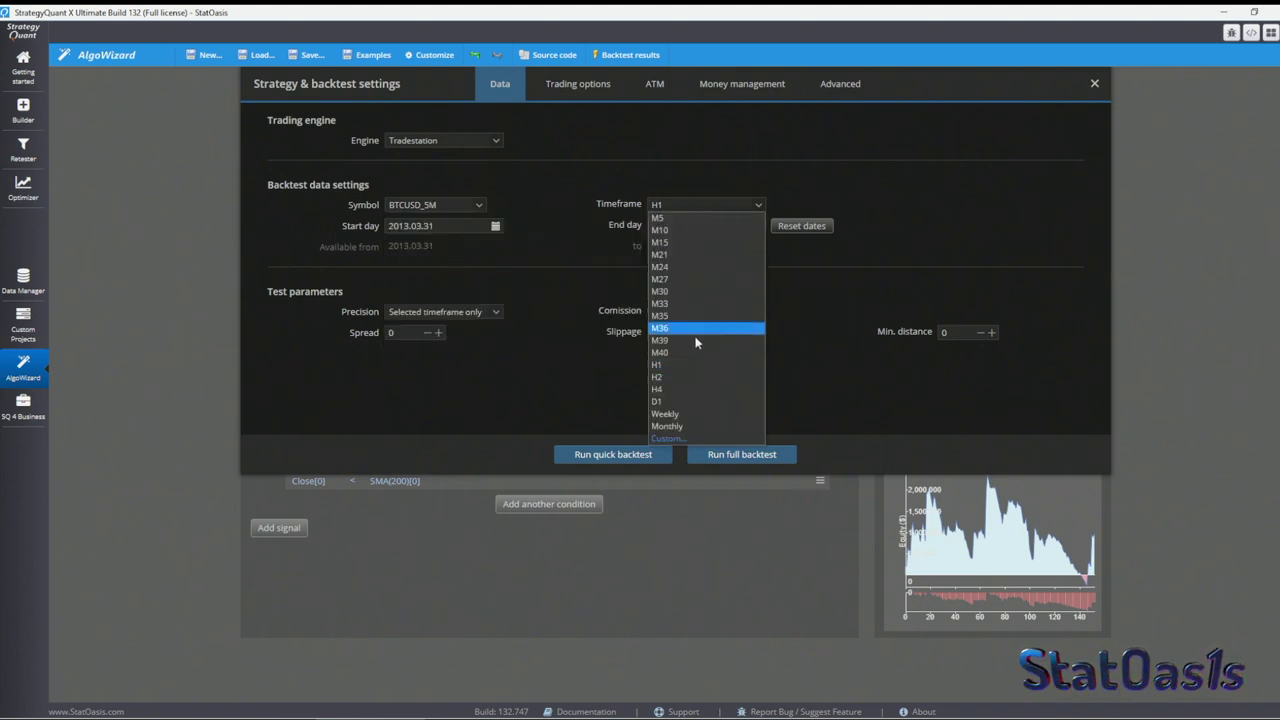
{"action": "left_click", "coordinate": [689, 389]}
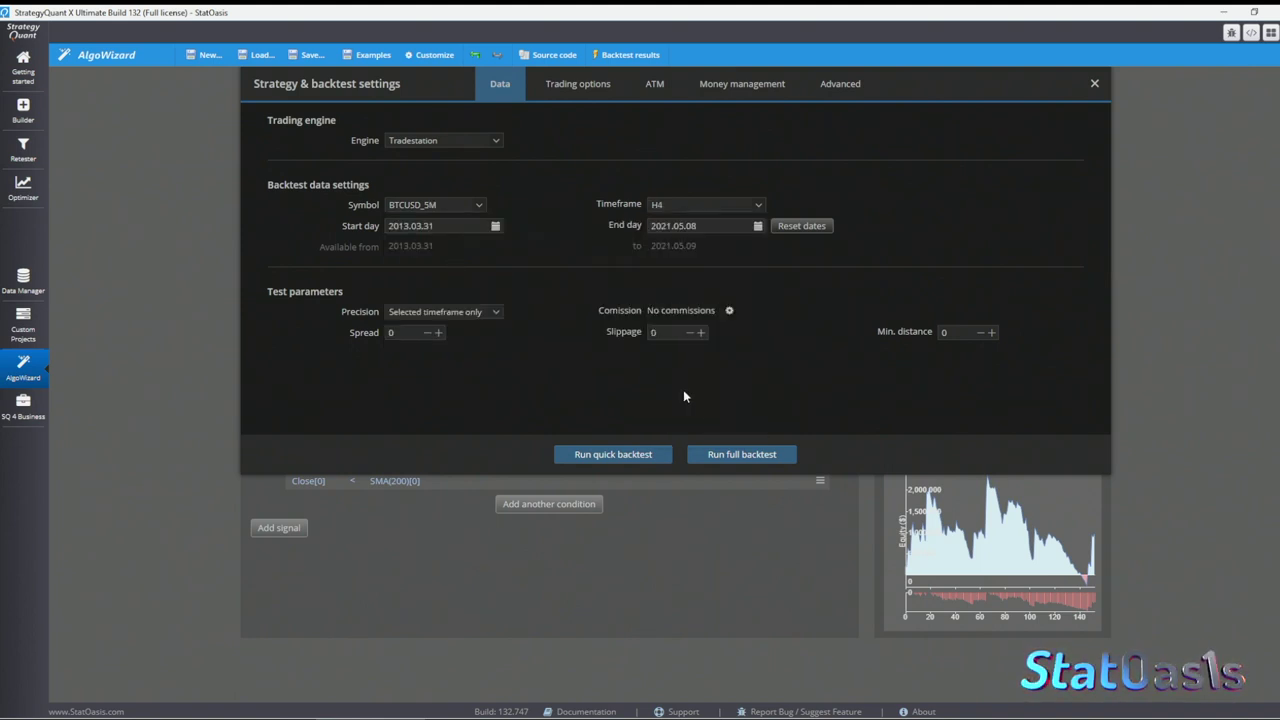
{"action": "left_click", "coordinate": [752, 455]}
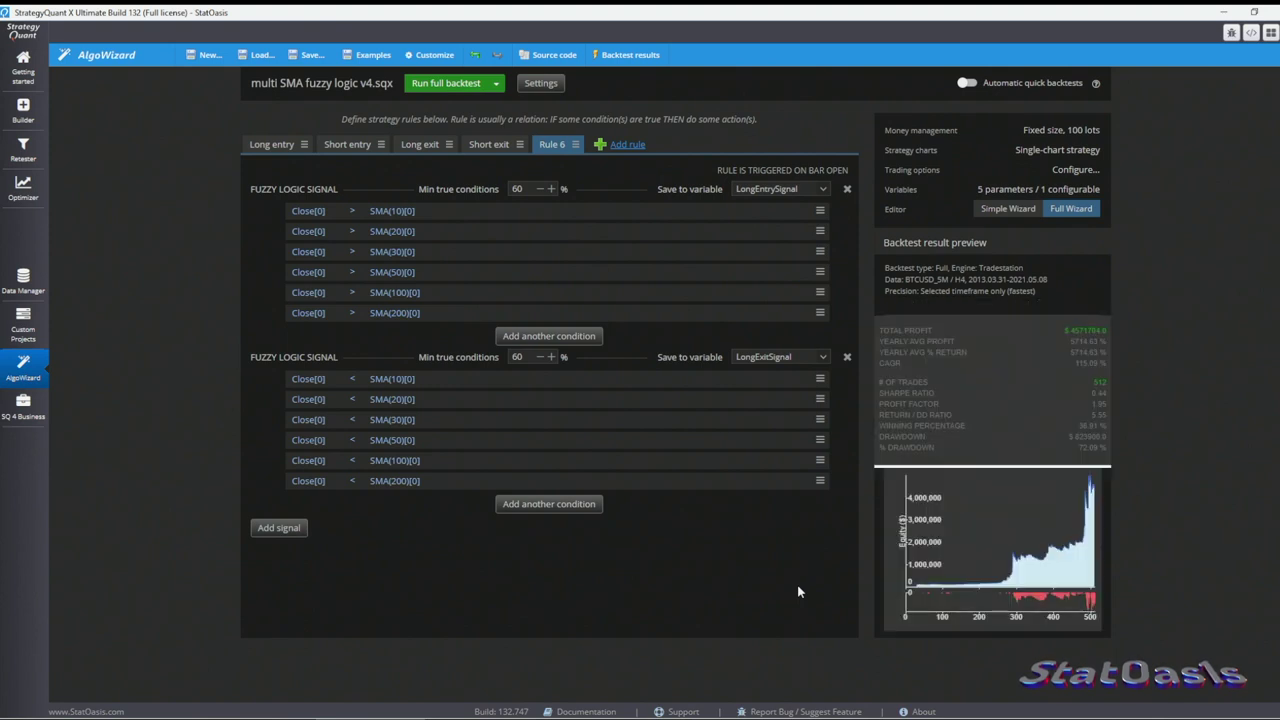